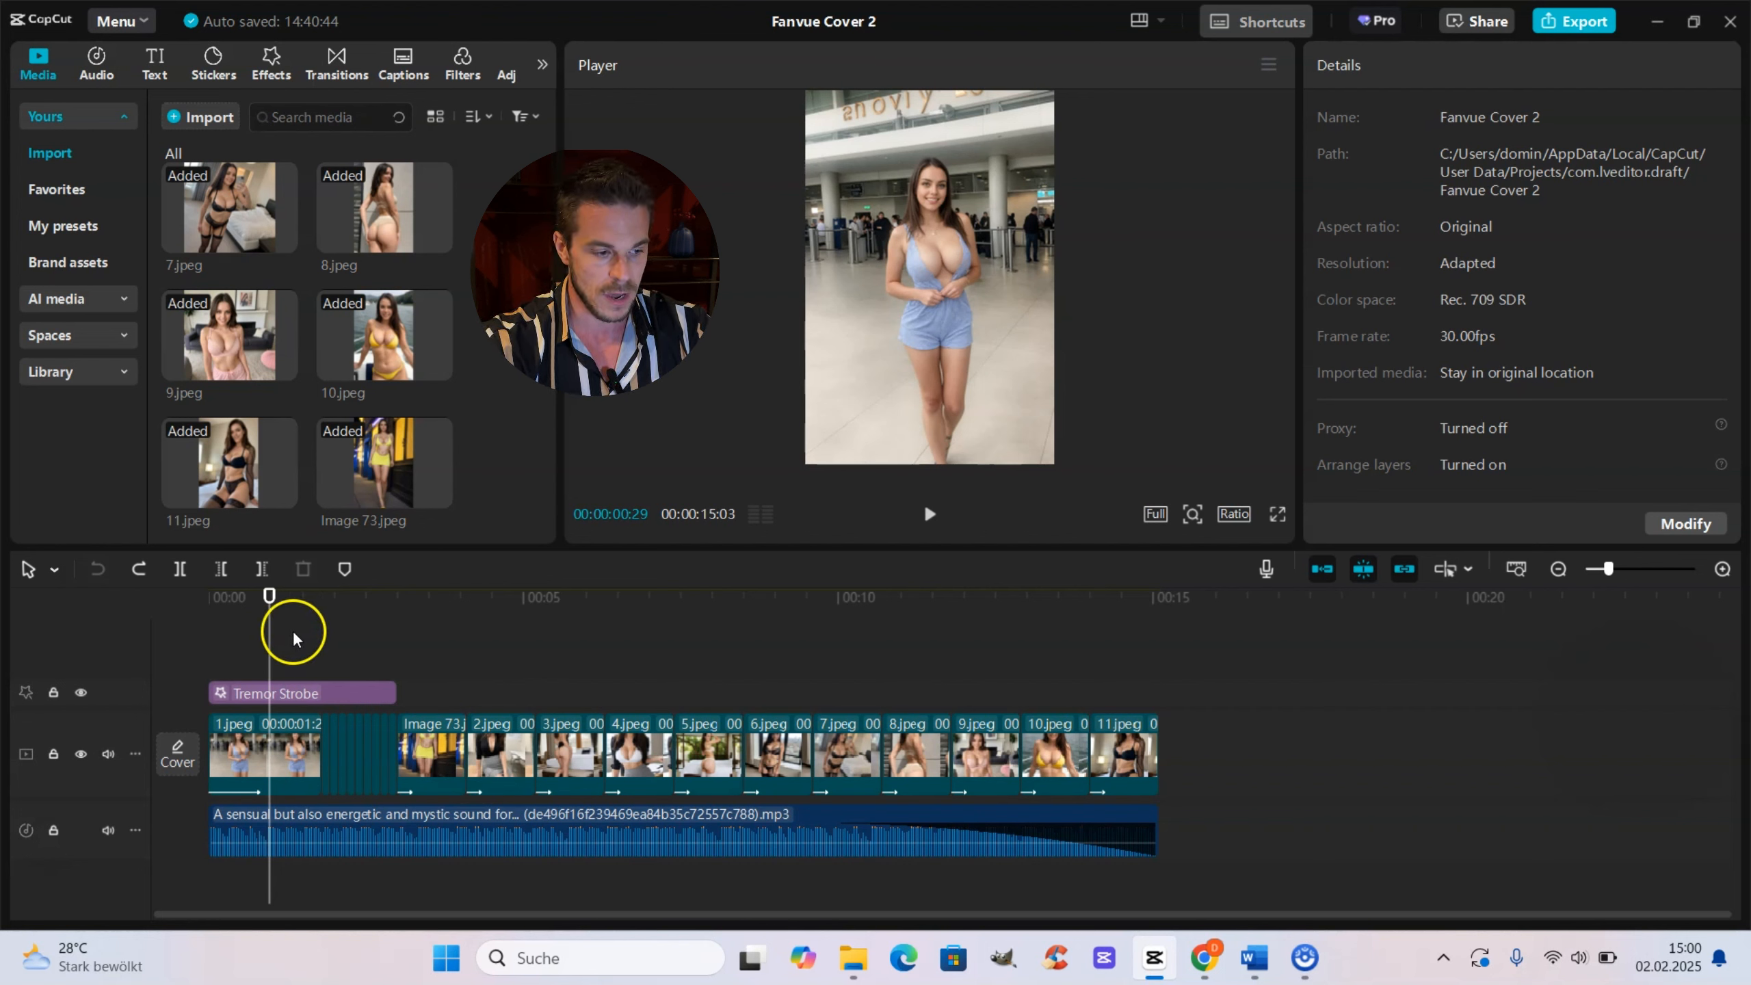
Step: Inspect the Tremor Strobe effect's settings on the existing timeline
drag(266, 626, 1117, 693)
drag(1006, 690, 294, 669)
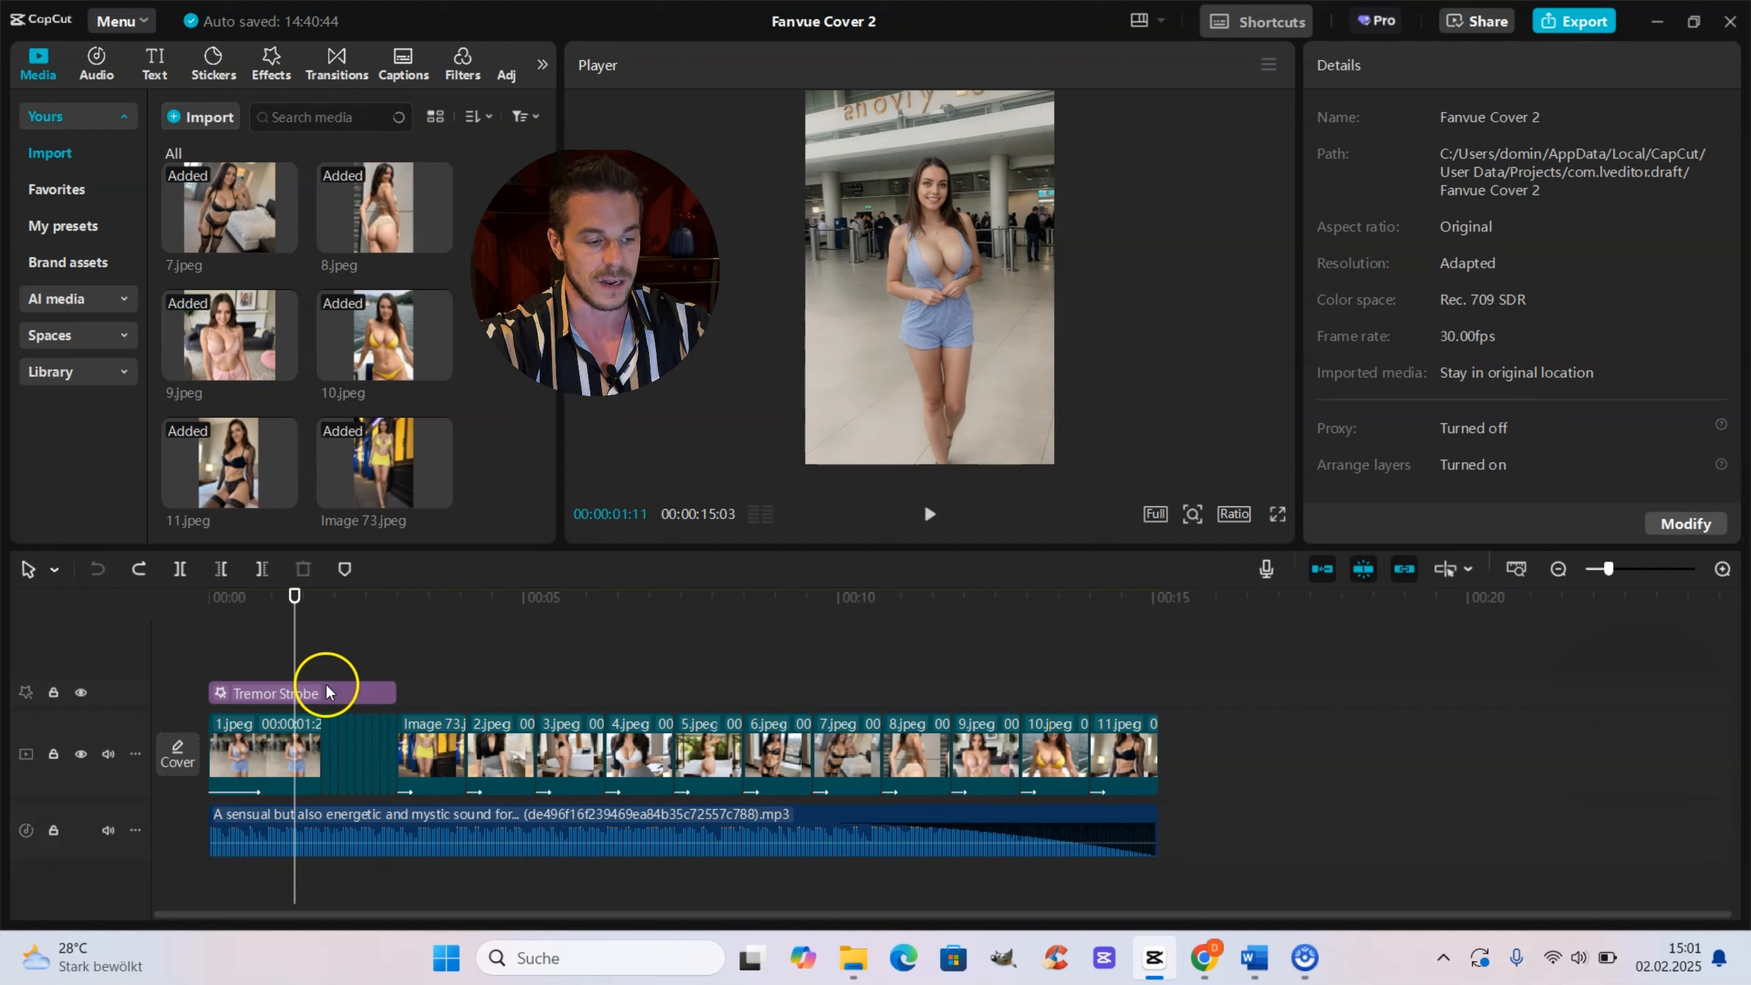
click(280, 659)
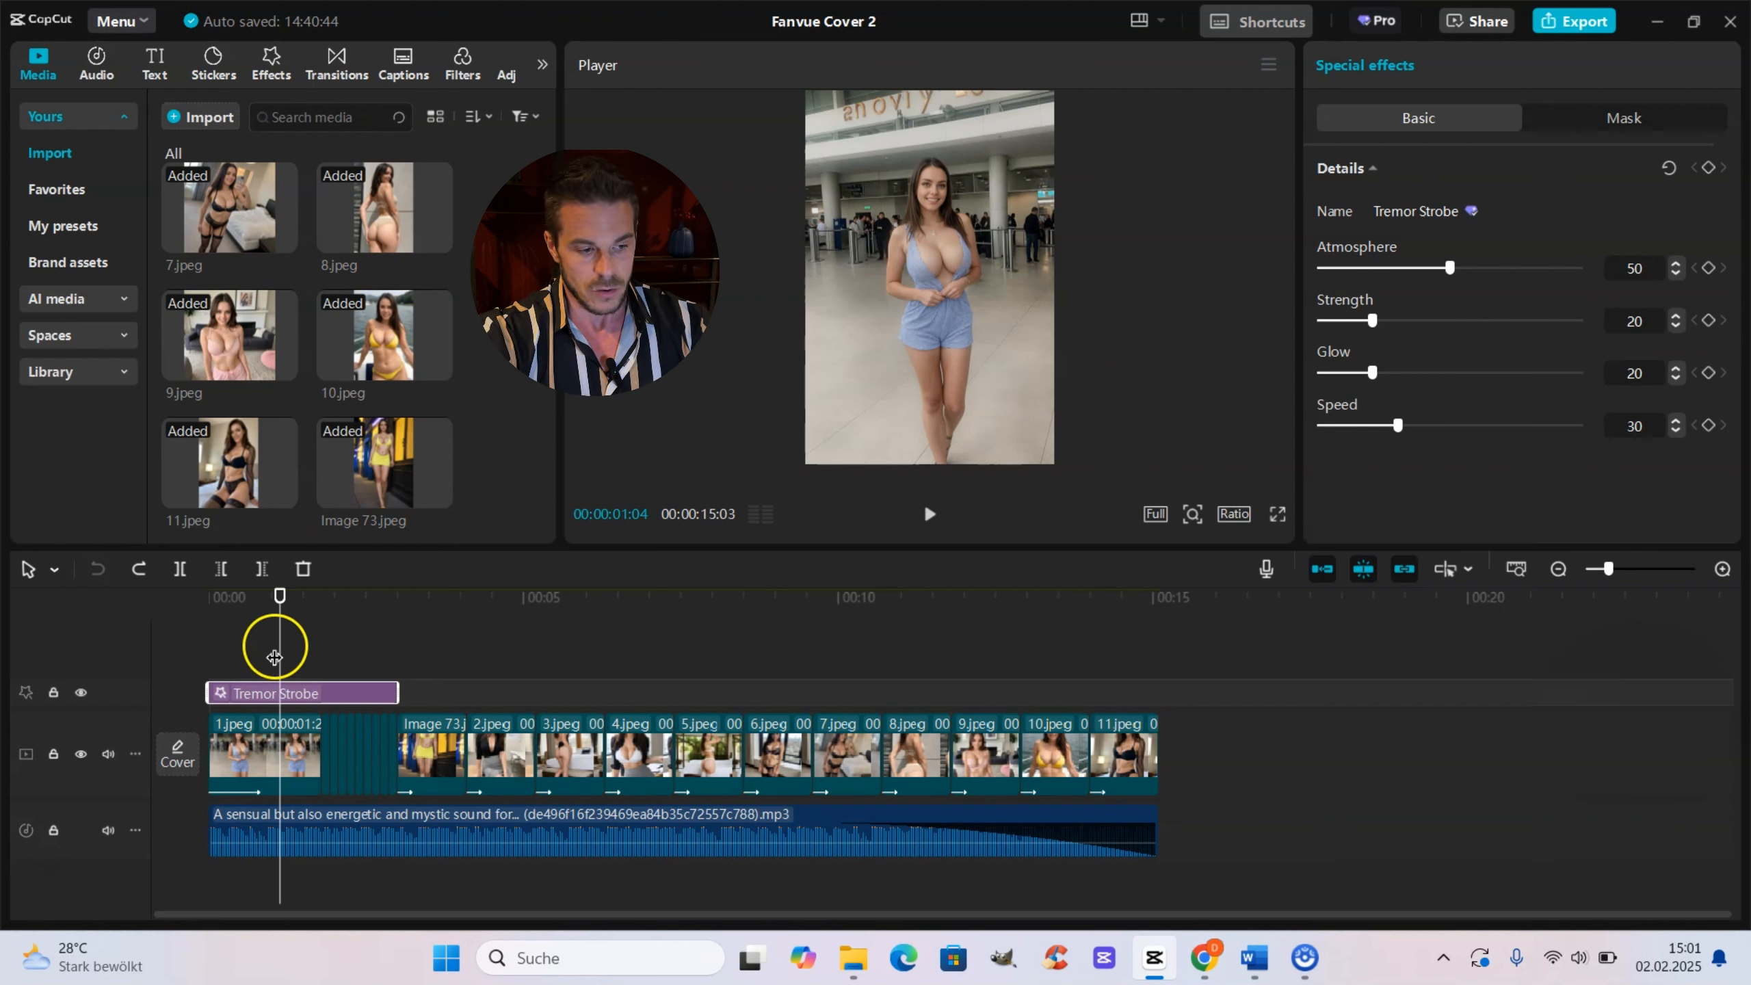
click(1248, 881)
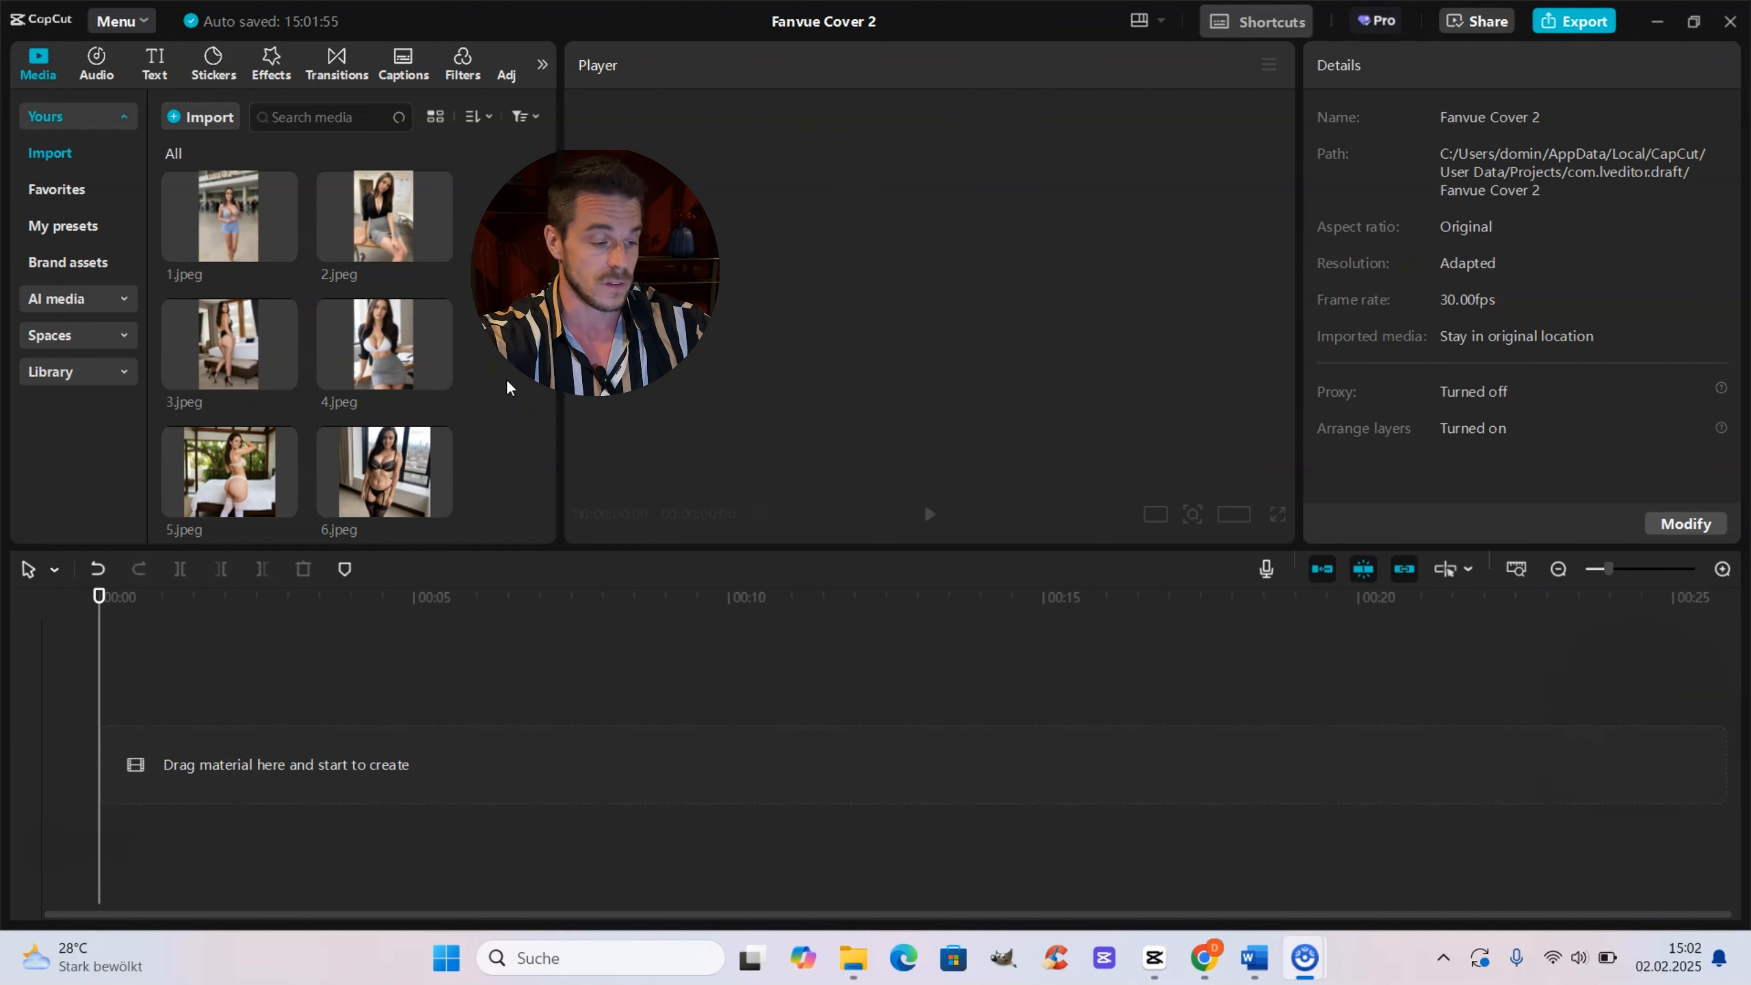
Step: Select images 1.jpeg through 11.jpeg in the media library and add them to the video track
click(272, 195)
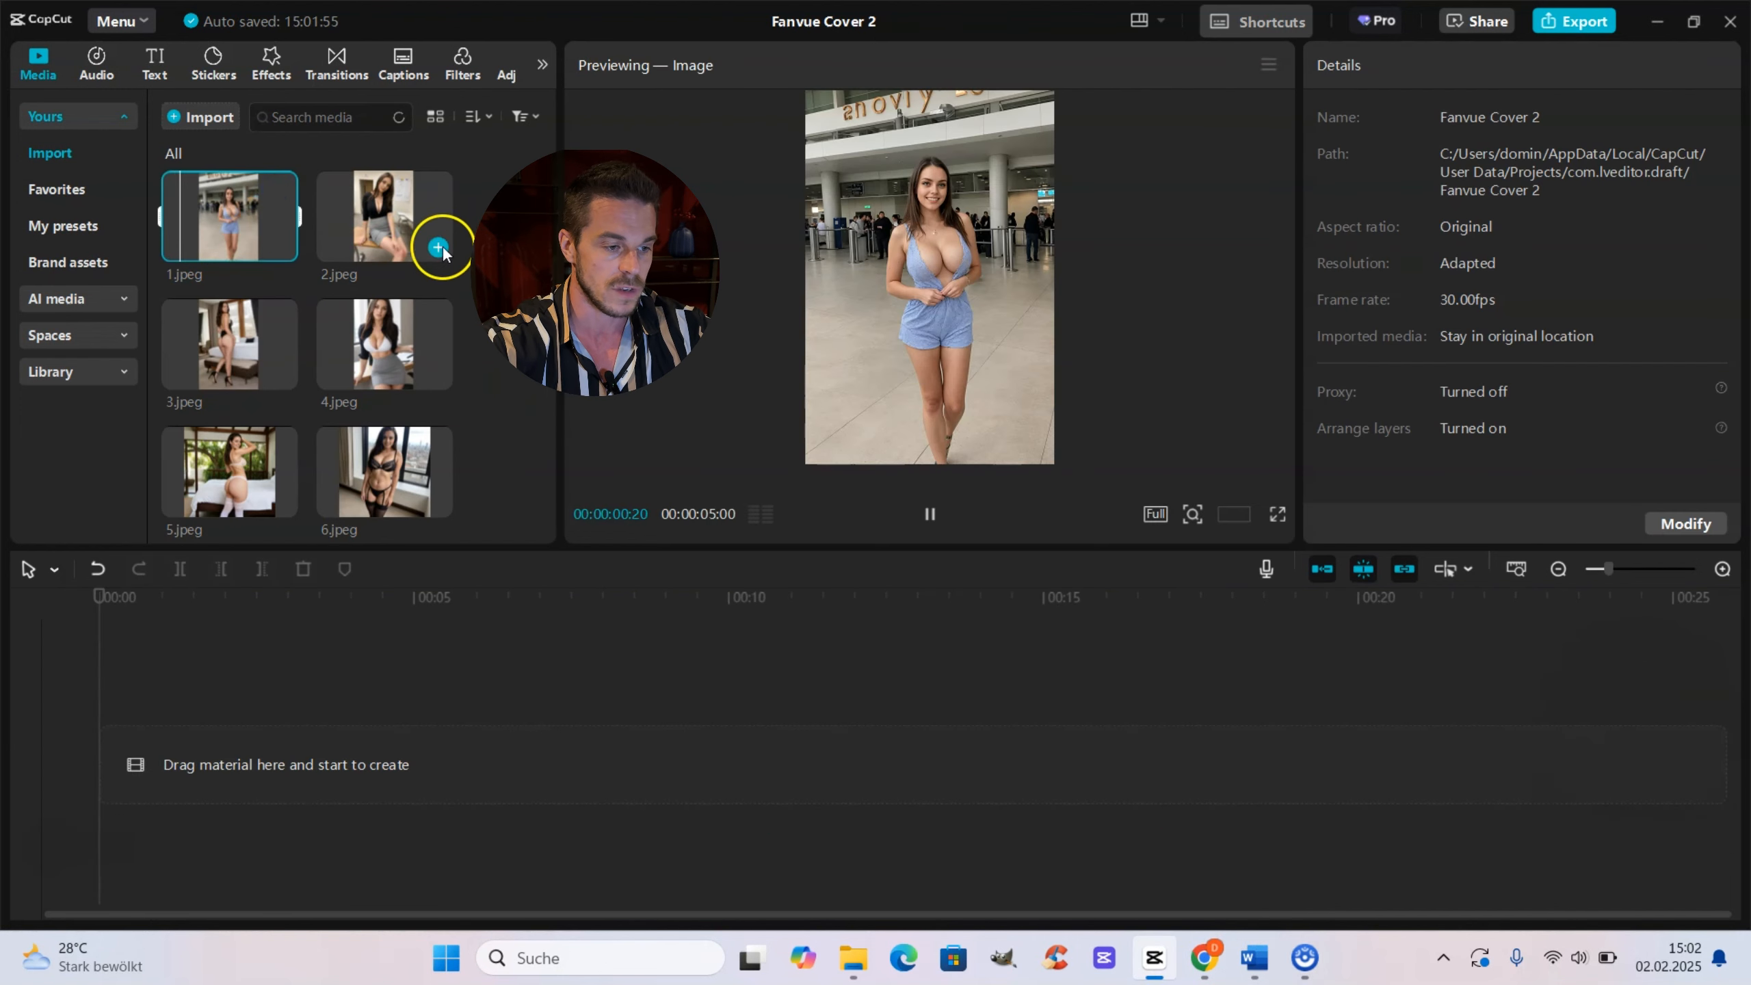
scroll(434, 276, down, 5)
shift+click(259, 461)
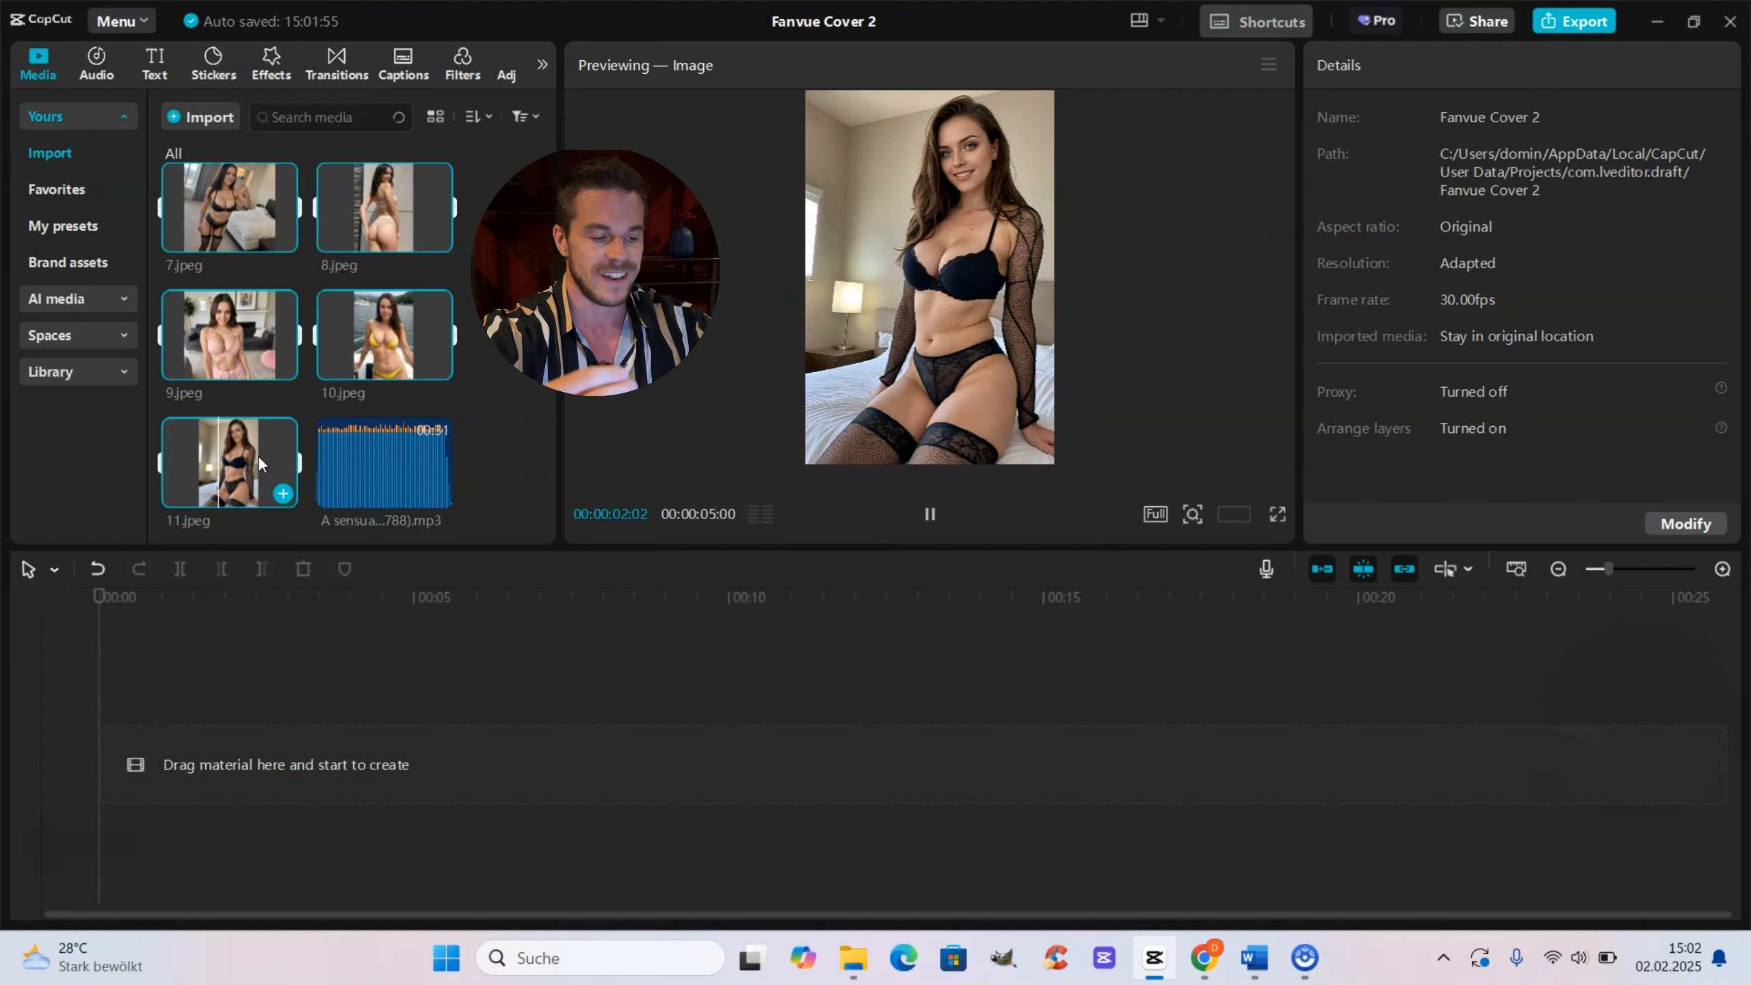
drag(253, 353, 220, 734)
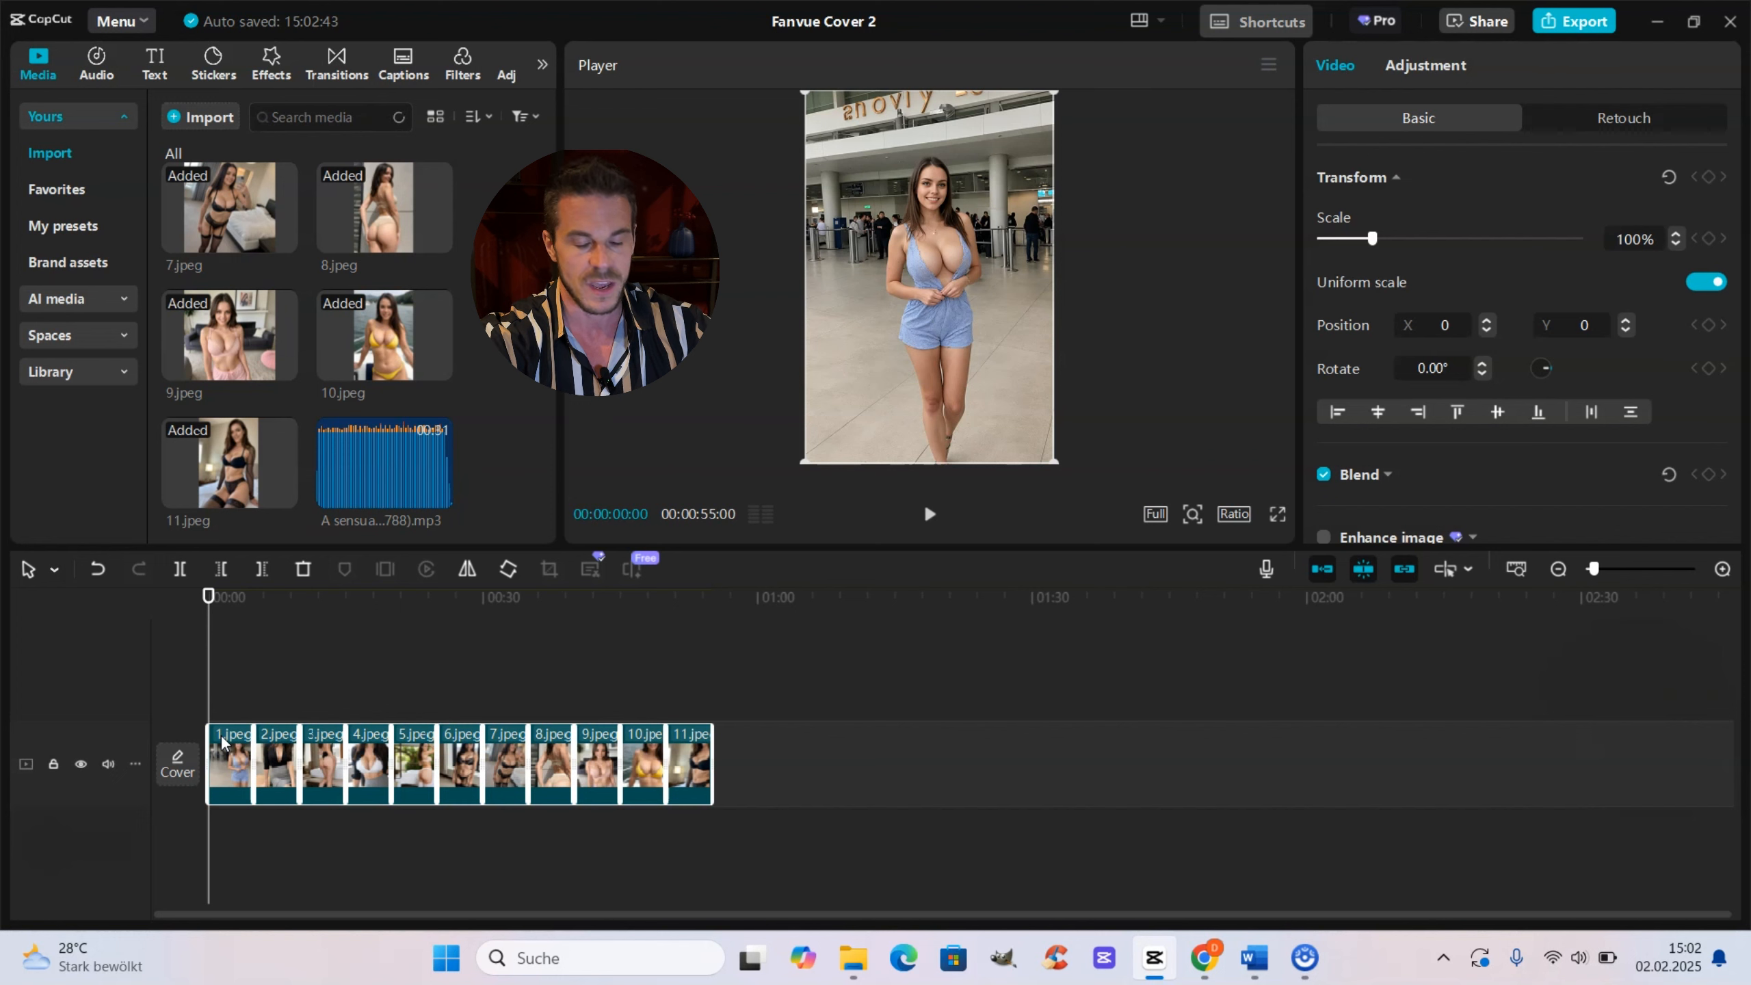
Step: Add images 1.jpeg through 11.jpeg a second time after the existing clips on the track
click(710, 673)
scroll(360, 266, up, 5)
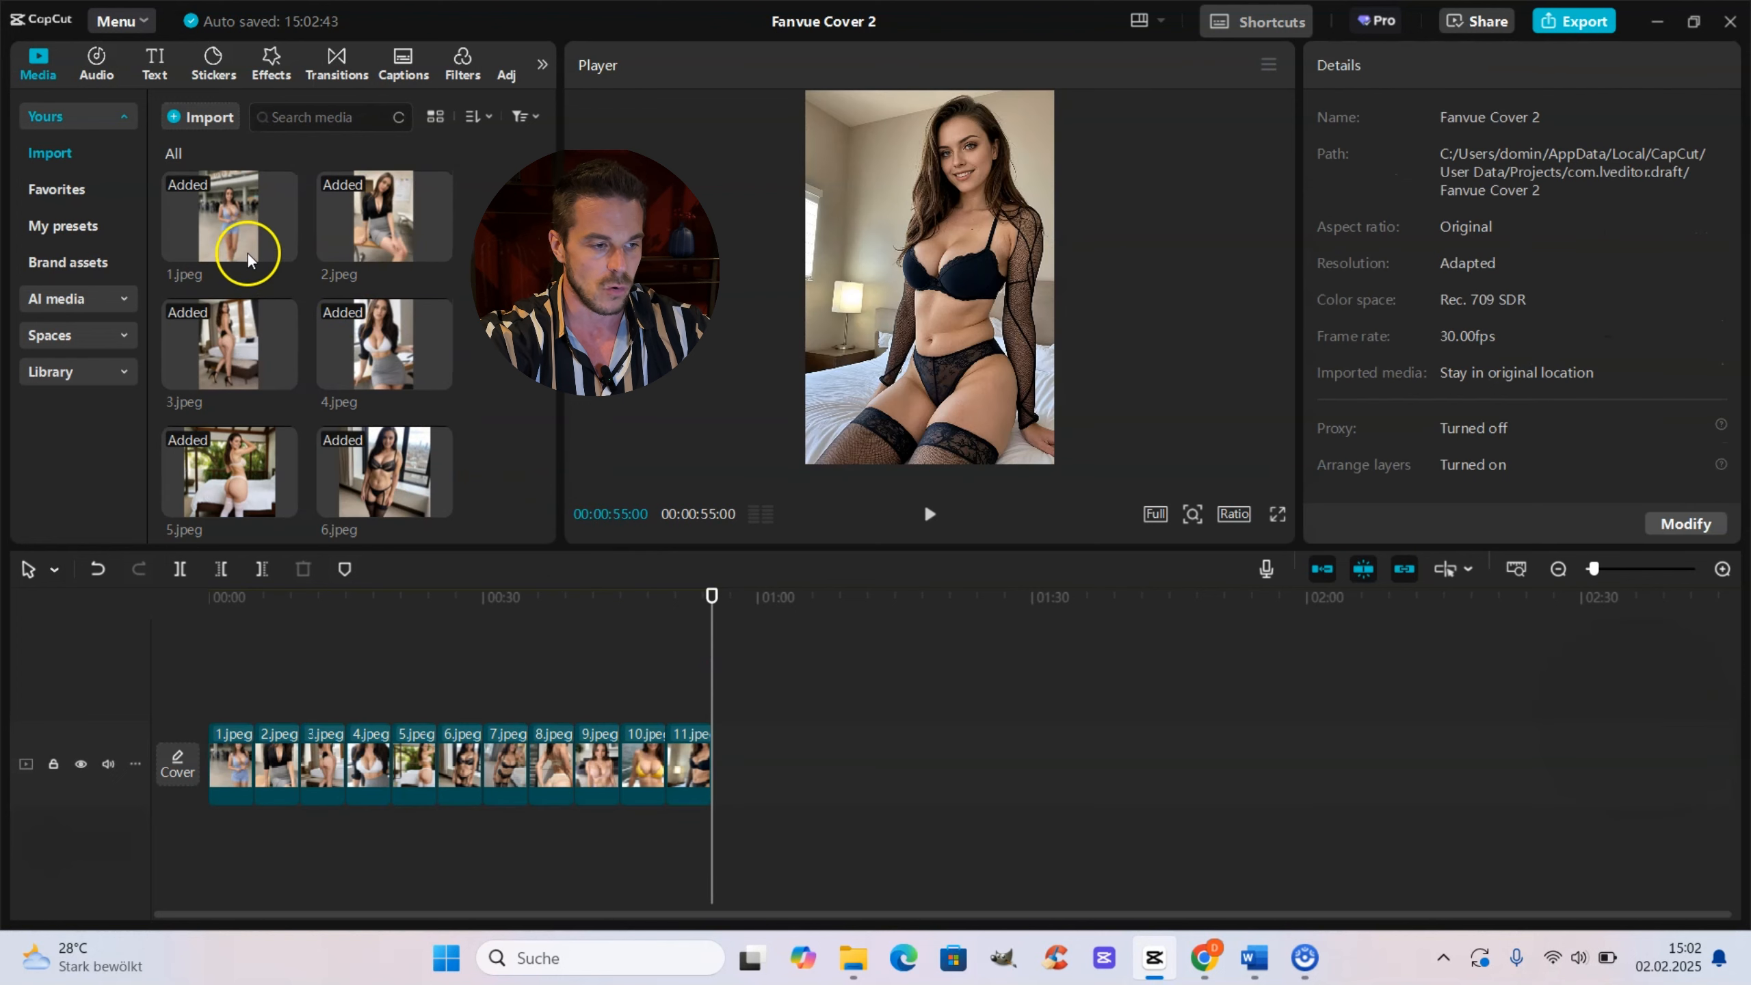
click(243, 223)
scroll(275, 345, down, 5)
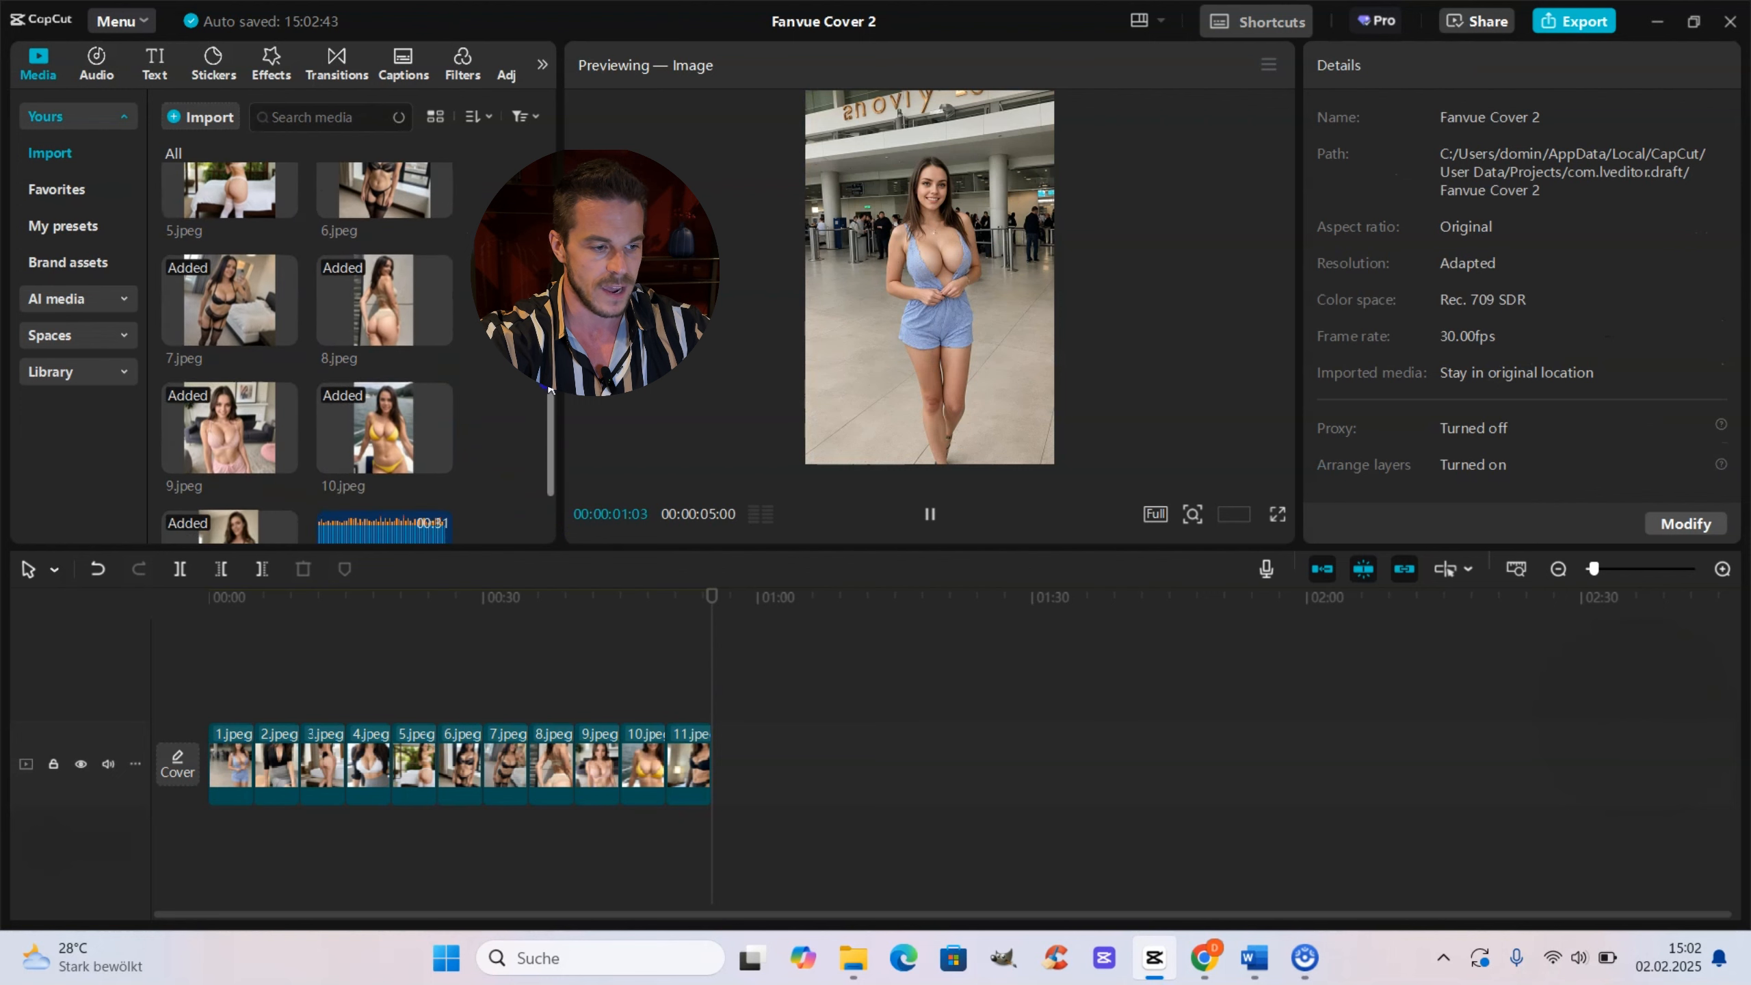
shift+click(264, 428)
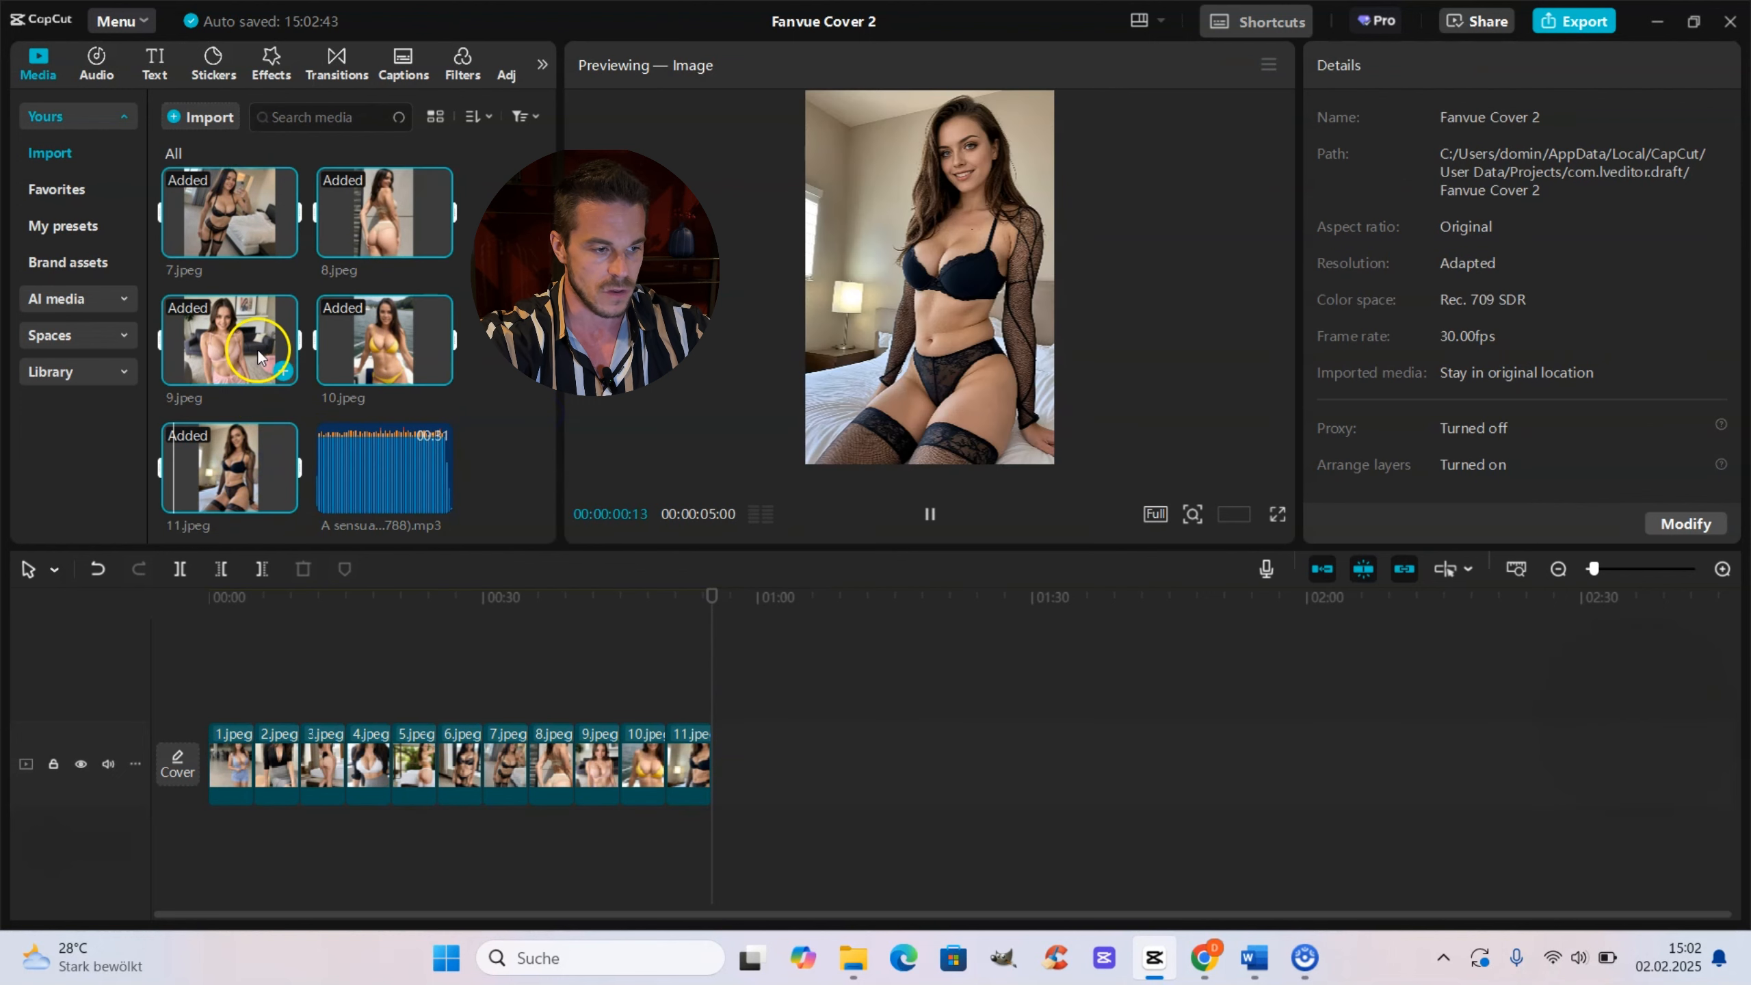
drag(258, 347, 750, 745)
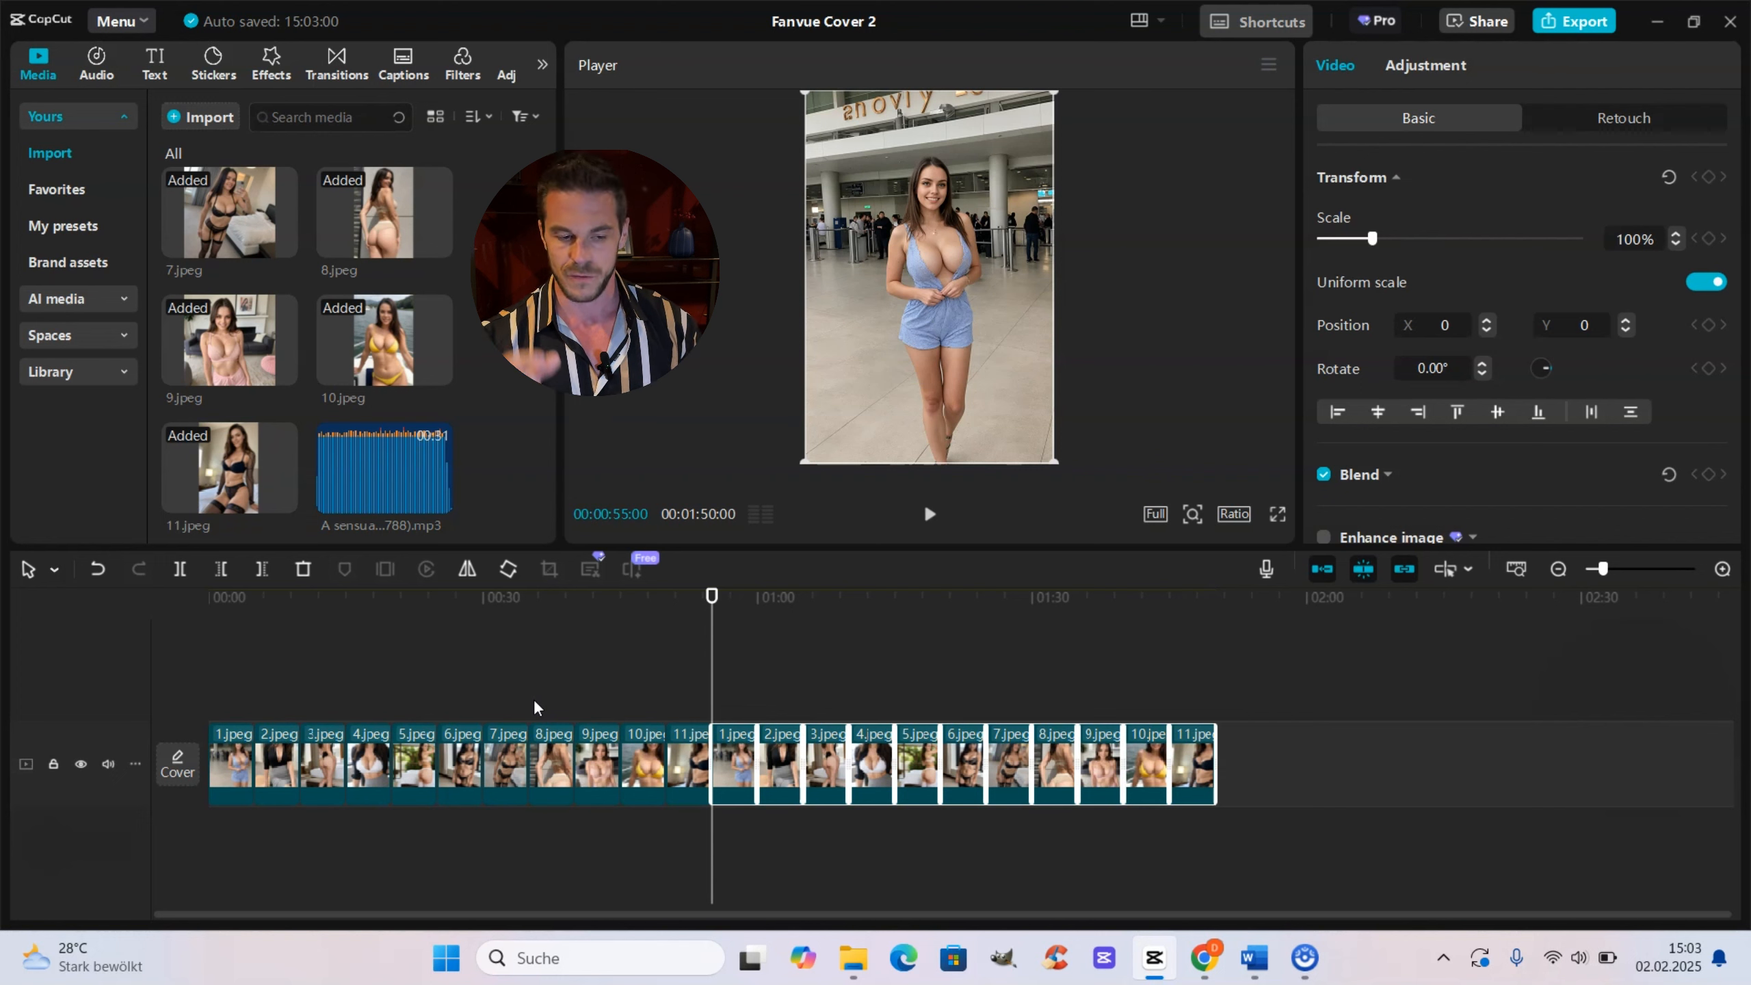
Step: Shorten the first 1.jpeg clip at the start of the track to 2 seconds
click(766, 715)
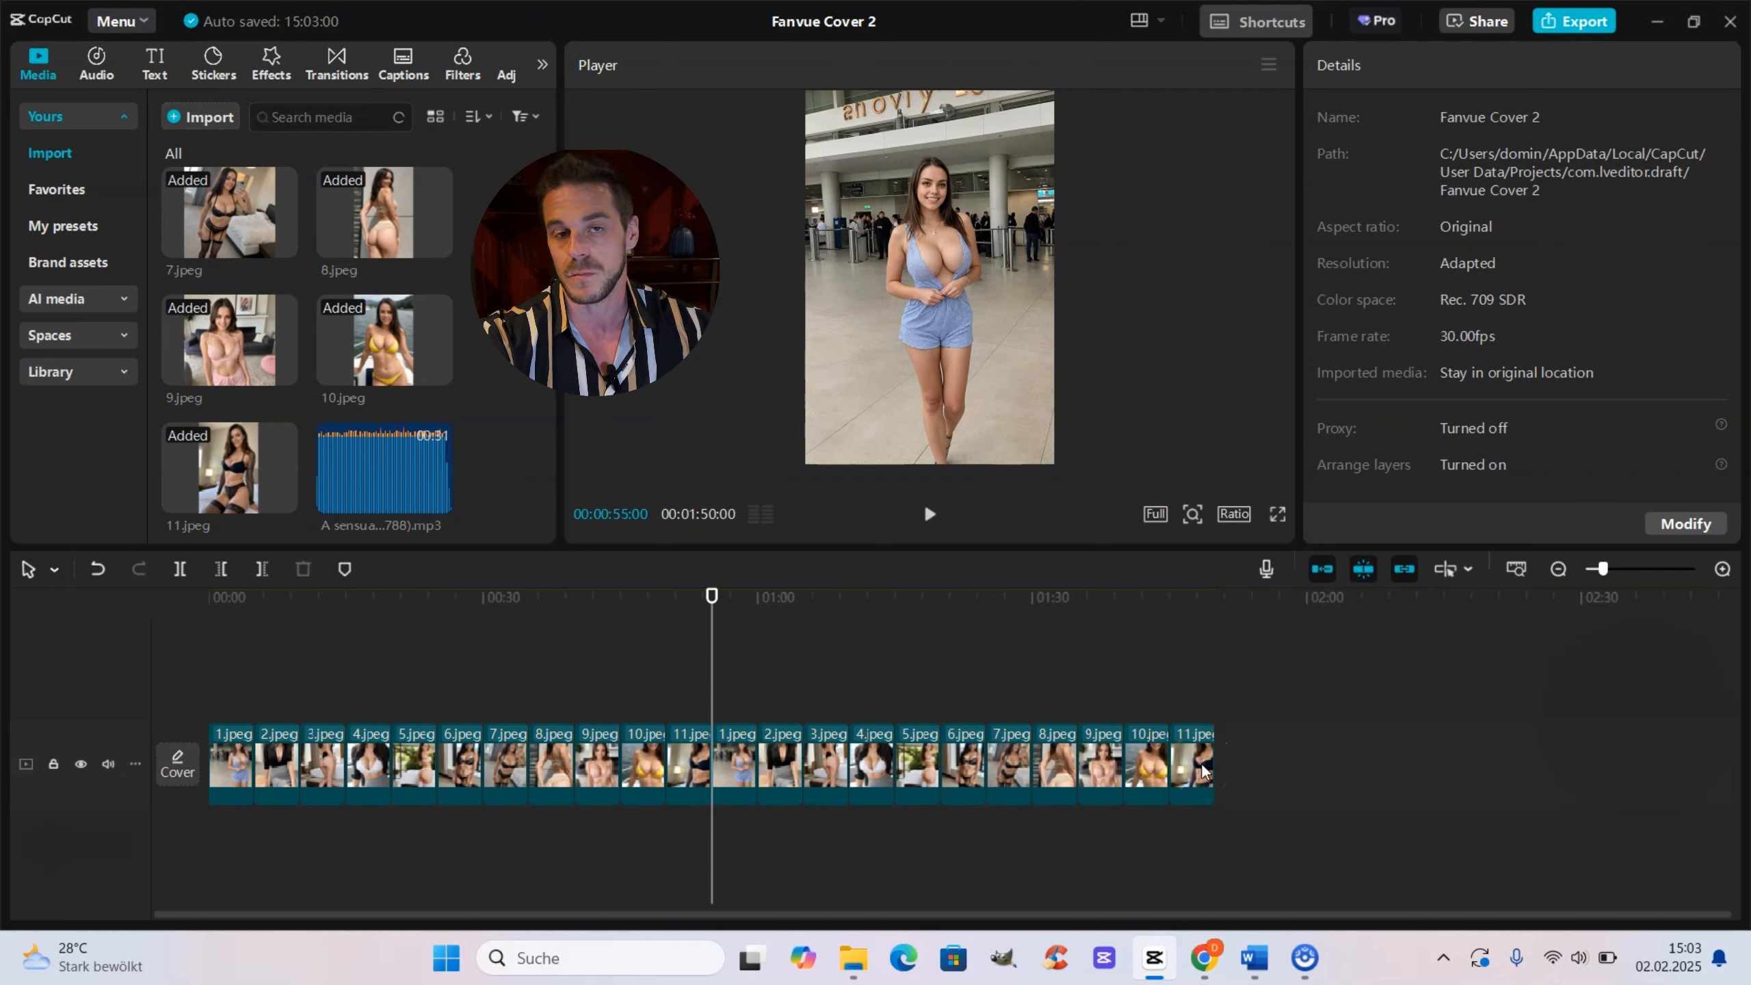
click(254, 669)
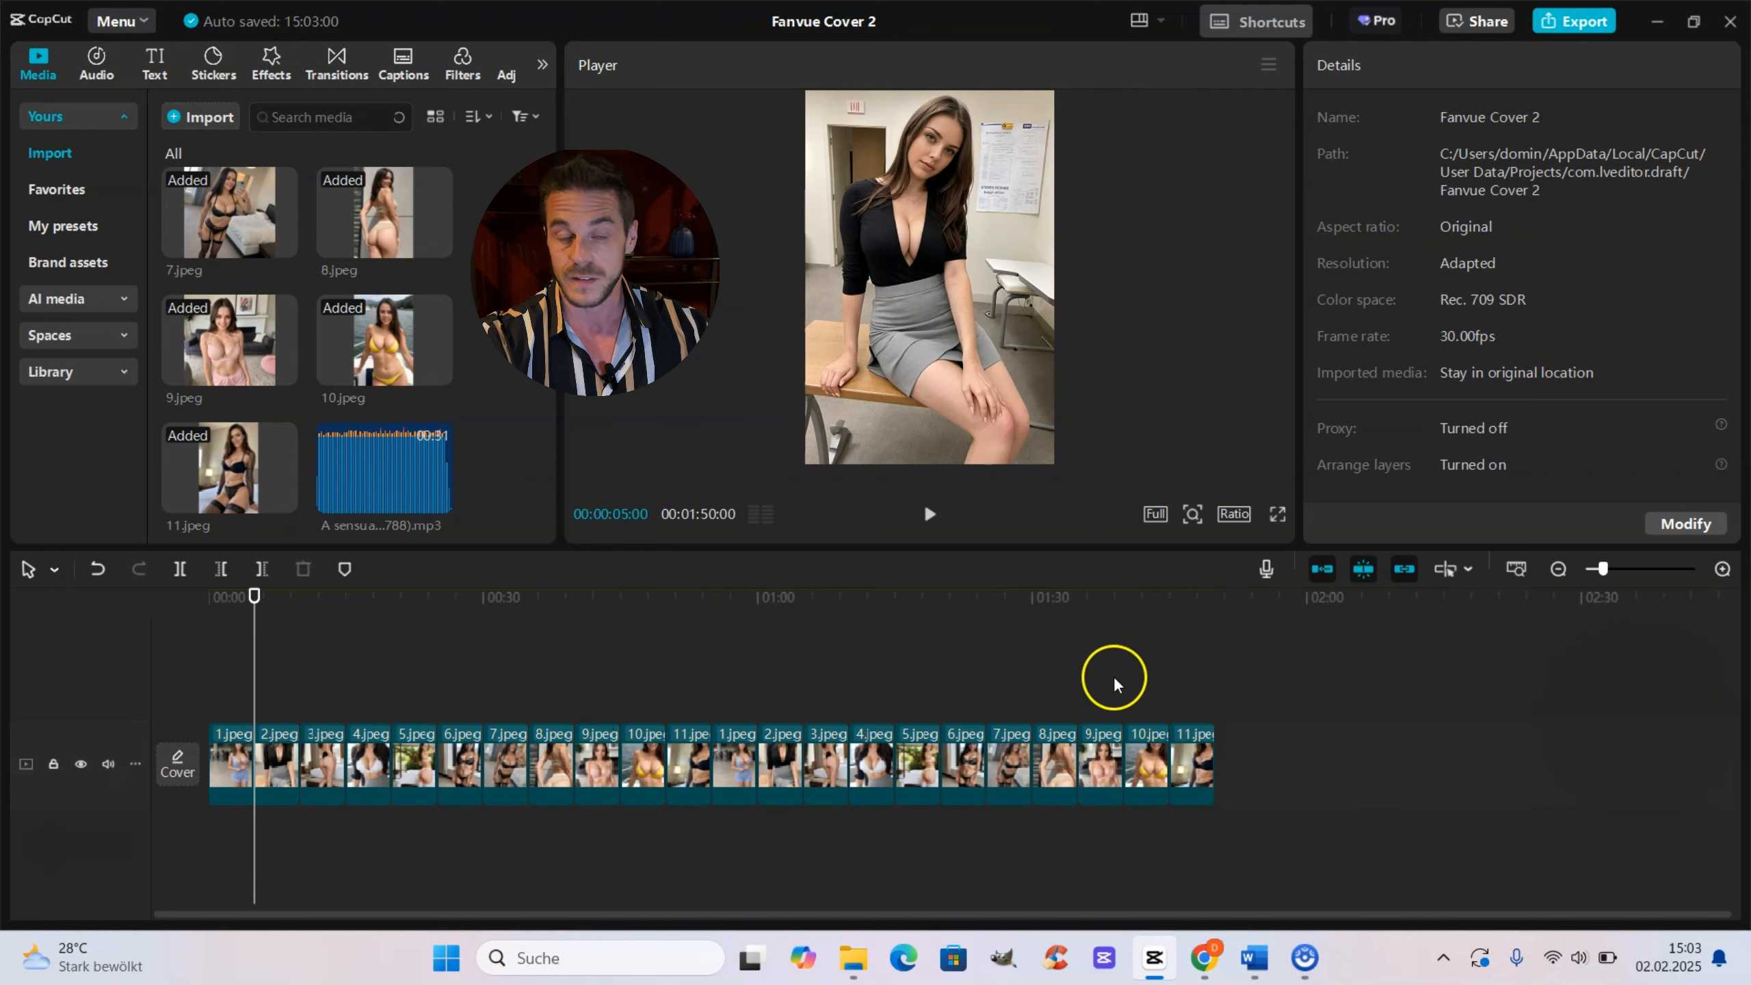
click(1628, 569)
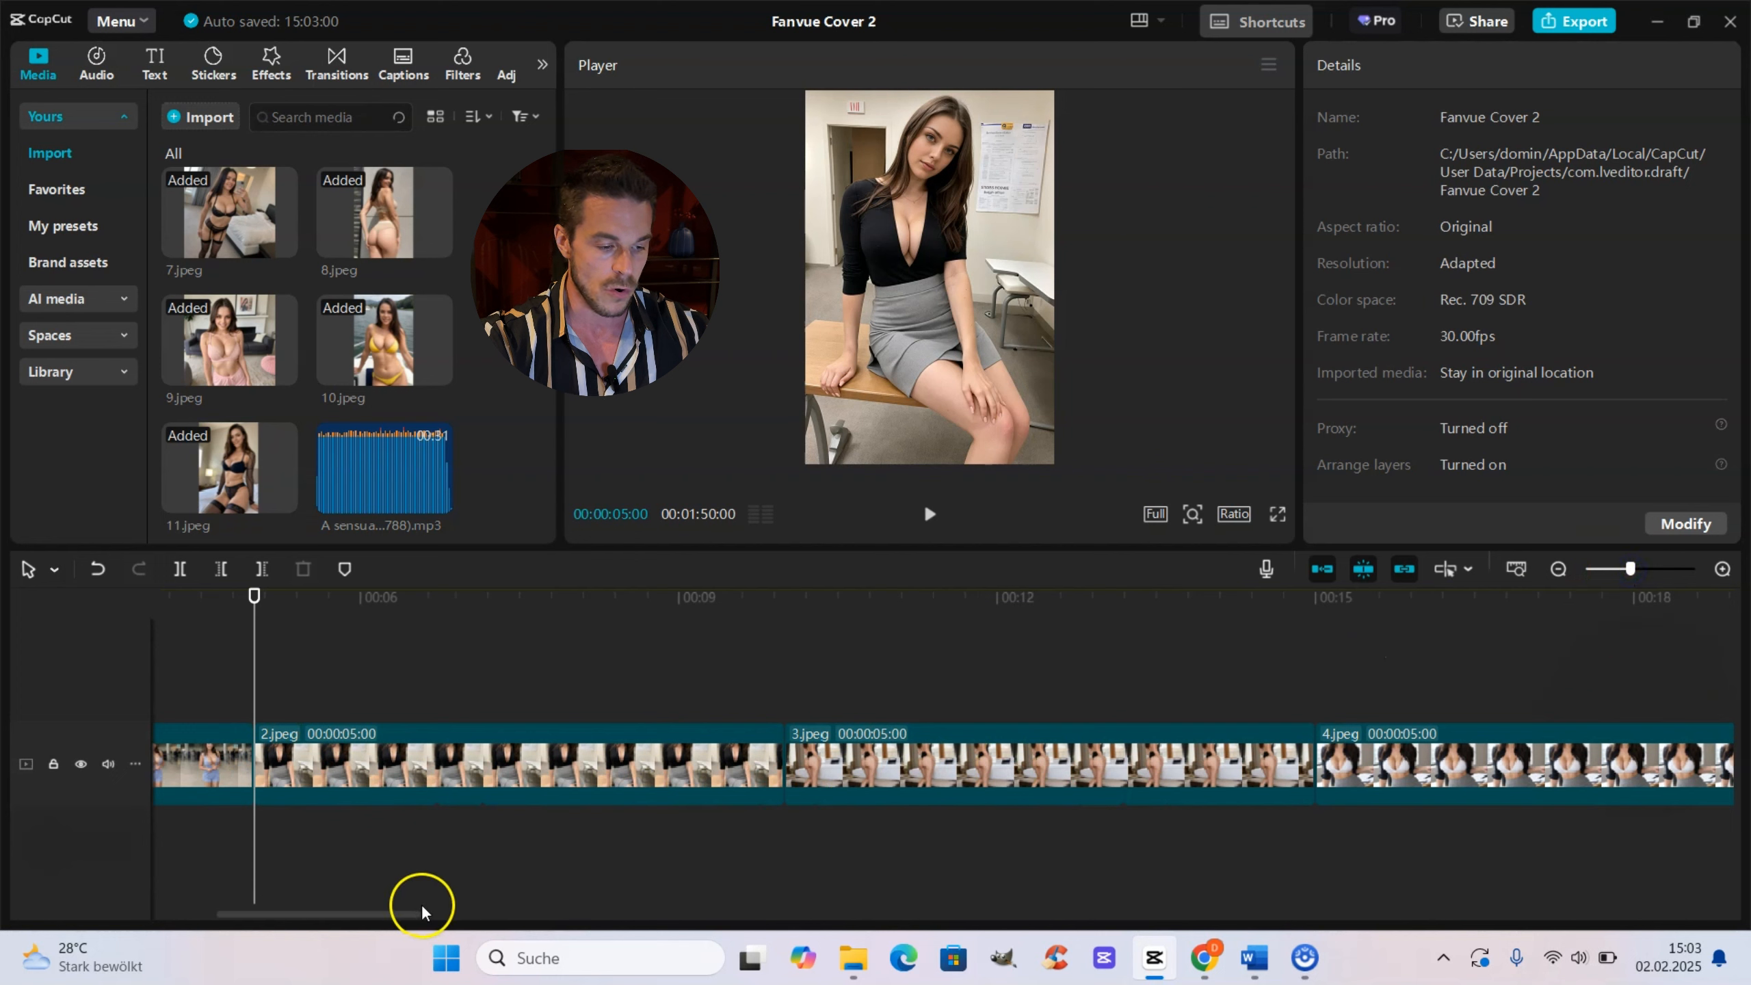
drag(422, 911, 358, 912)
click(510, 705)
click(494, 735)
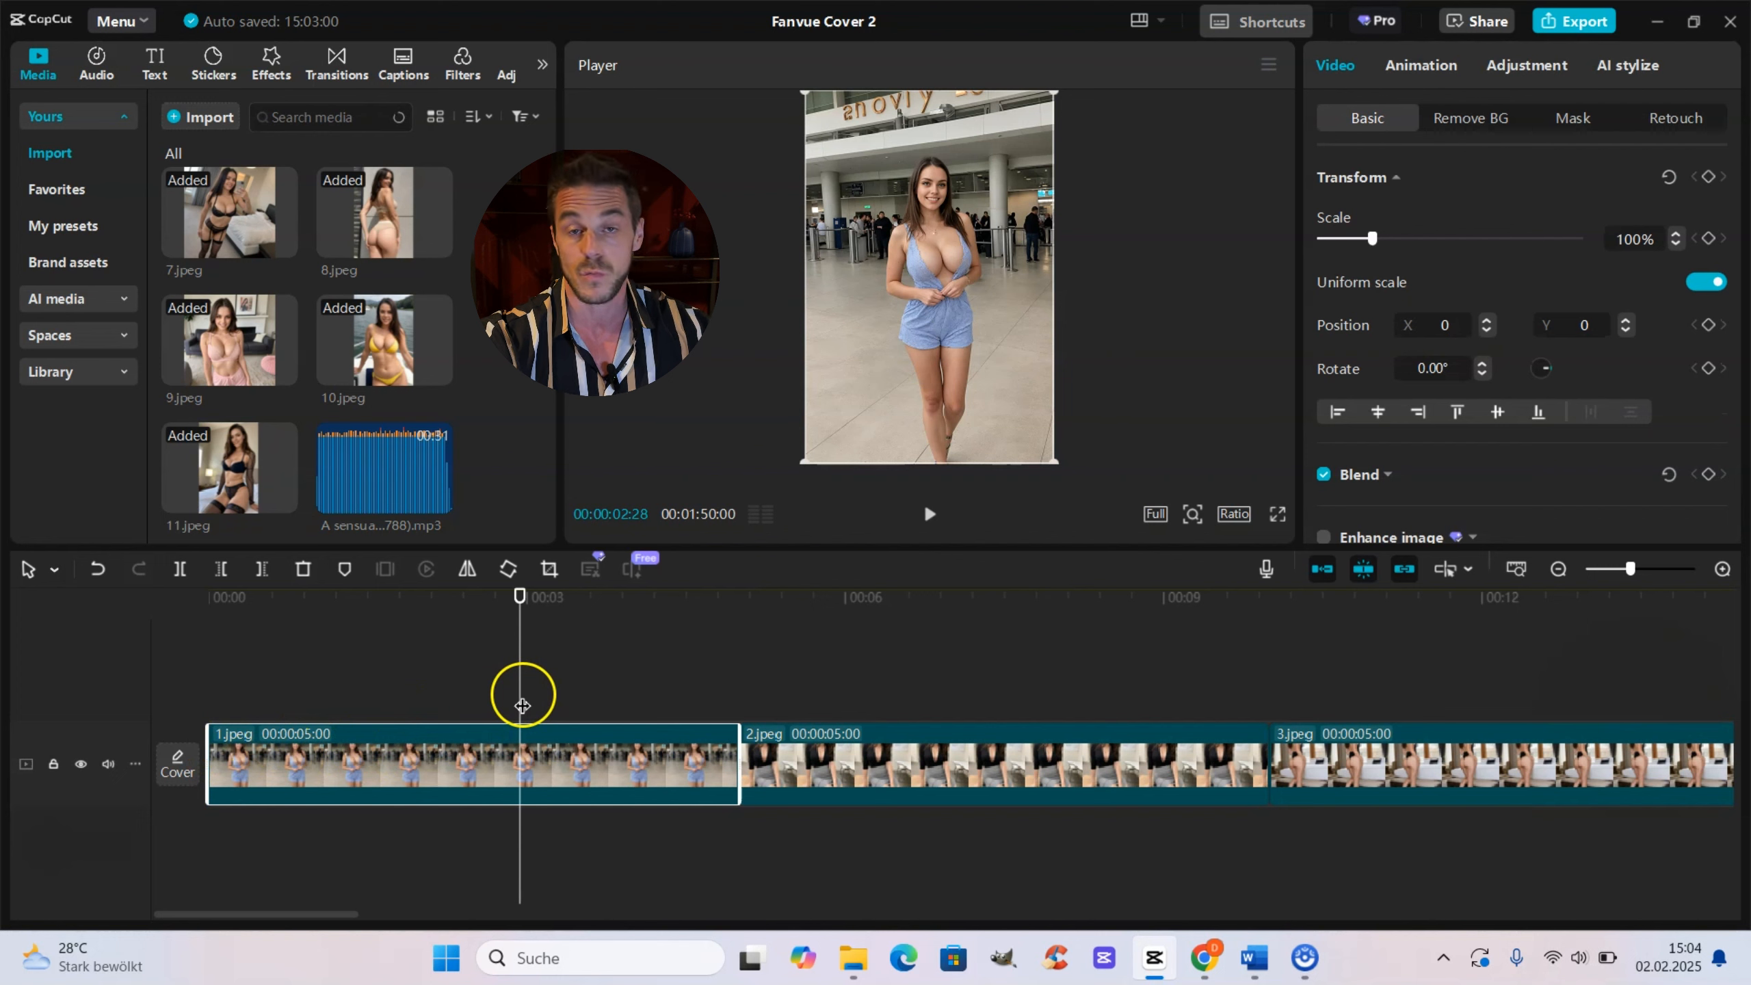
drag(522, 705, 207, 705)
key(space)
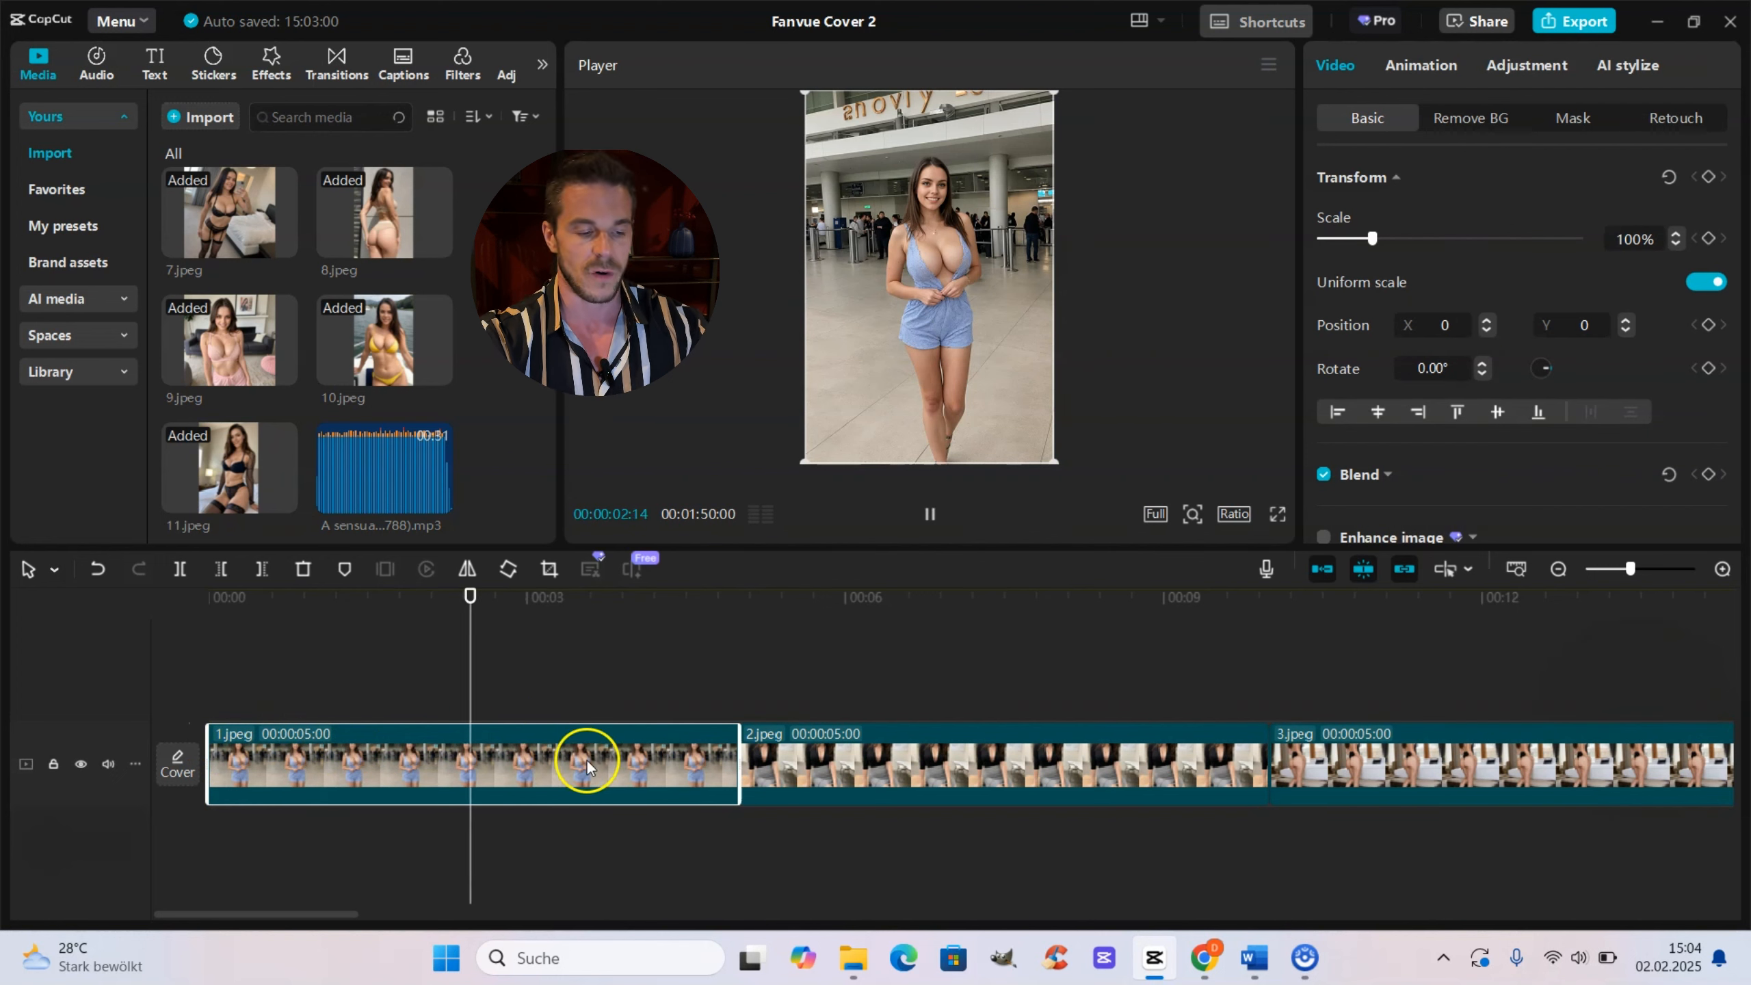
key(space)
key(Home)
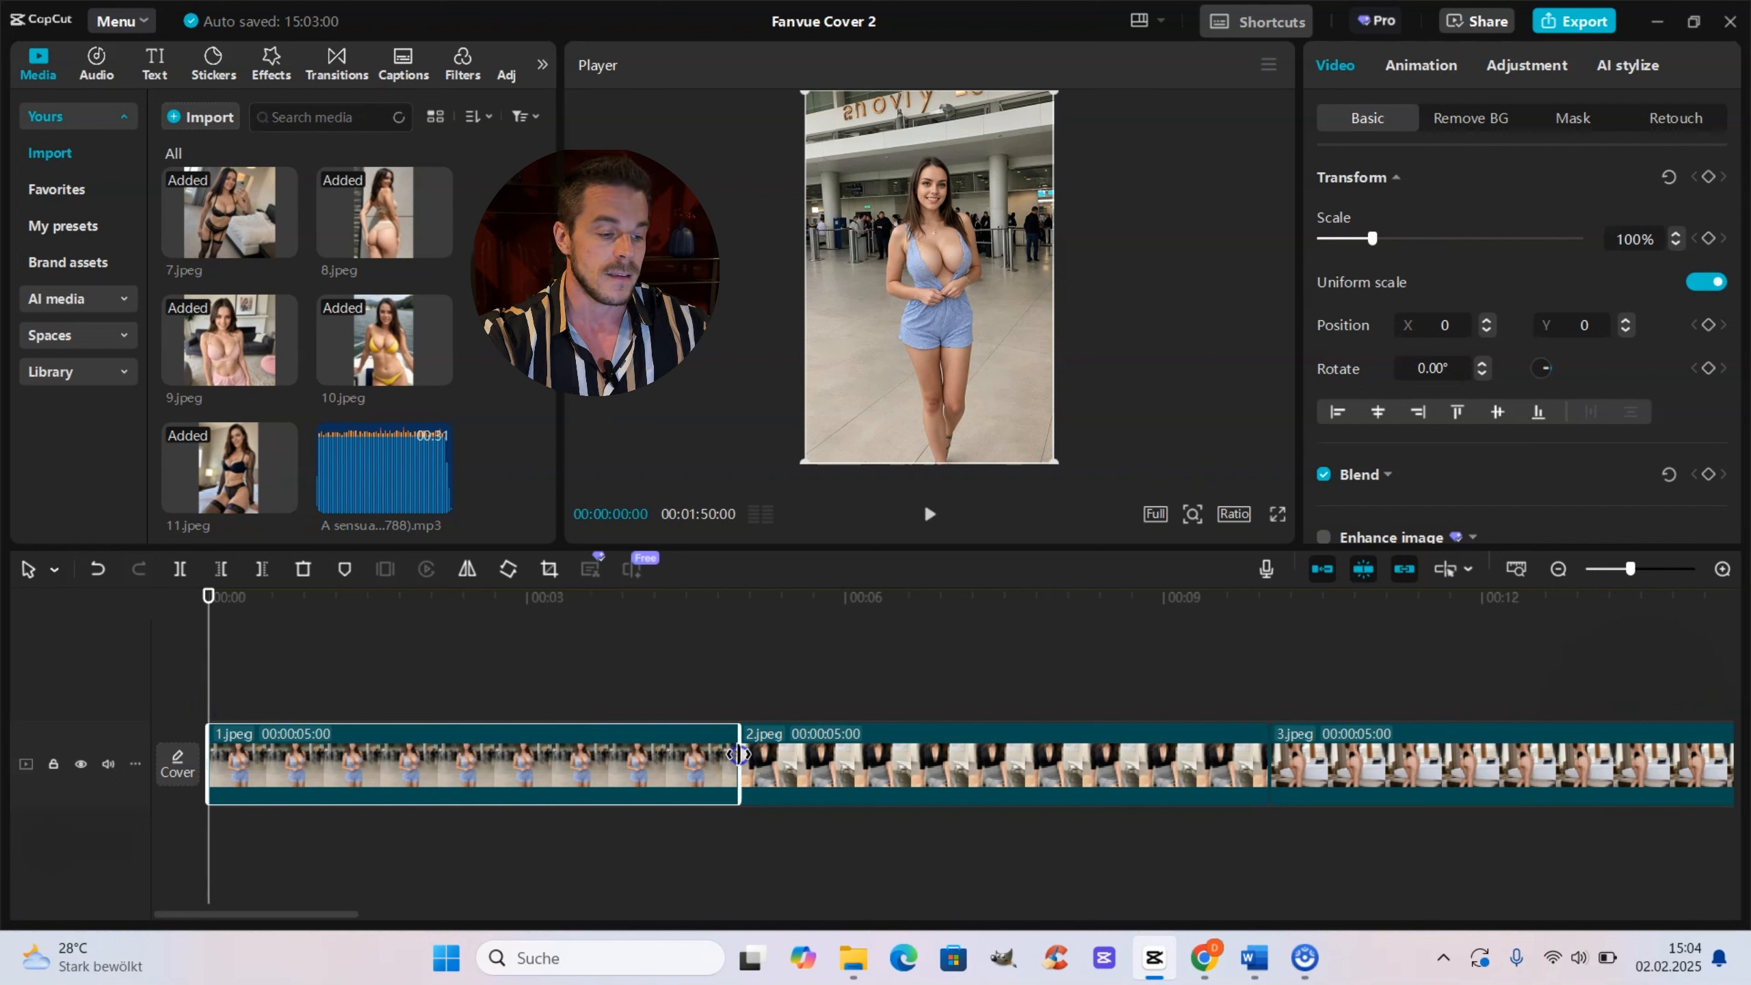
drag(738, 754, 414, 805)
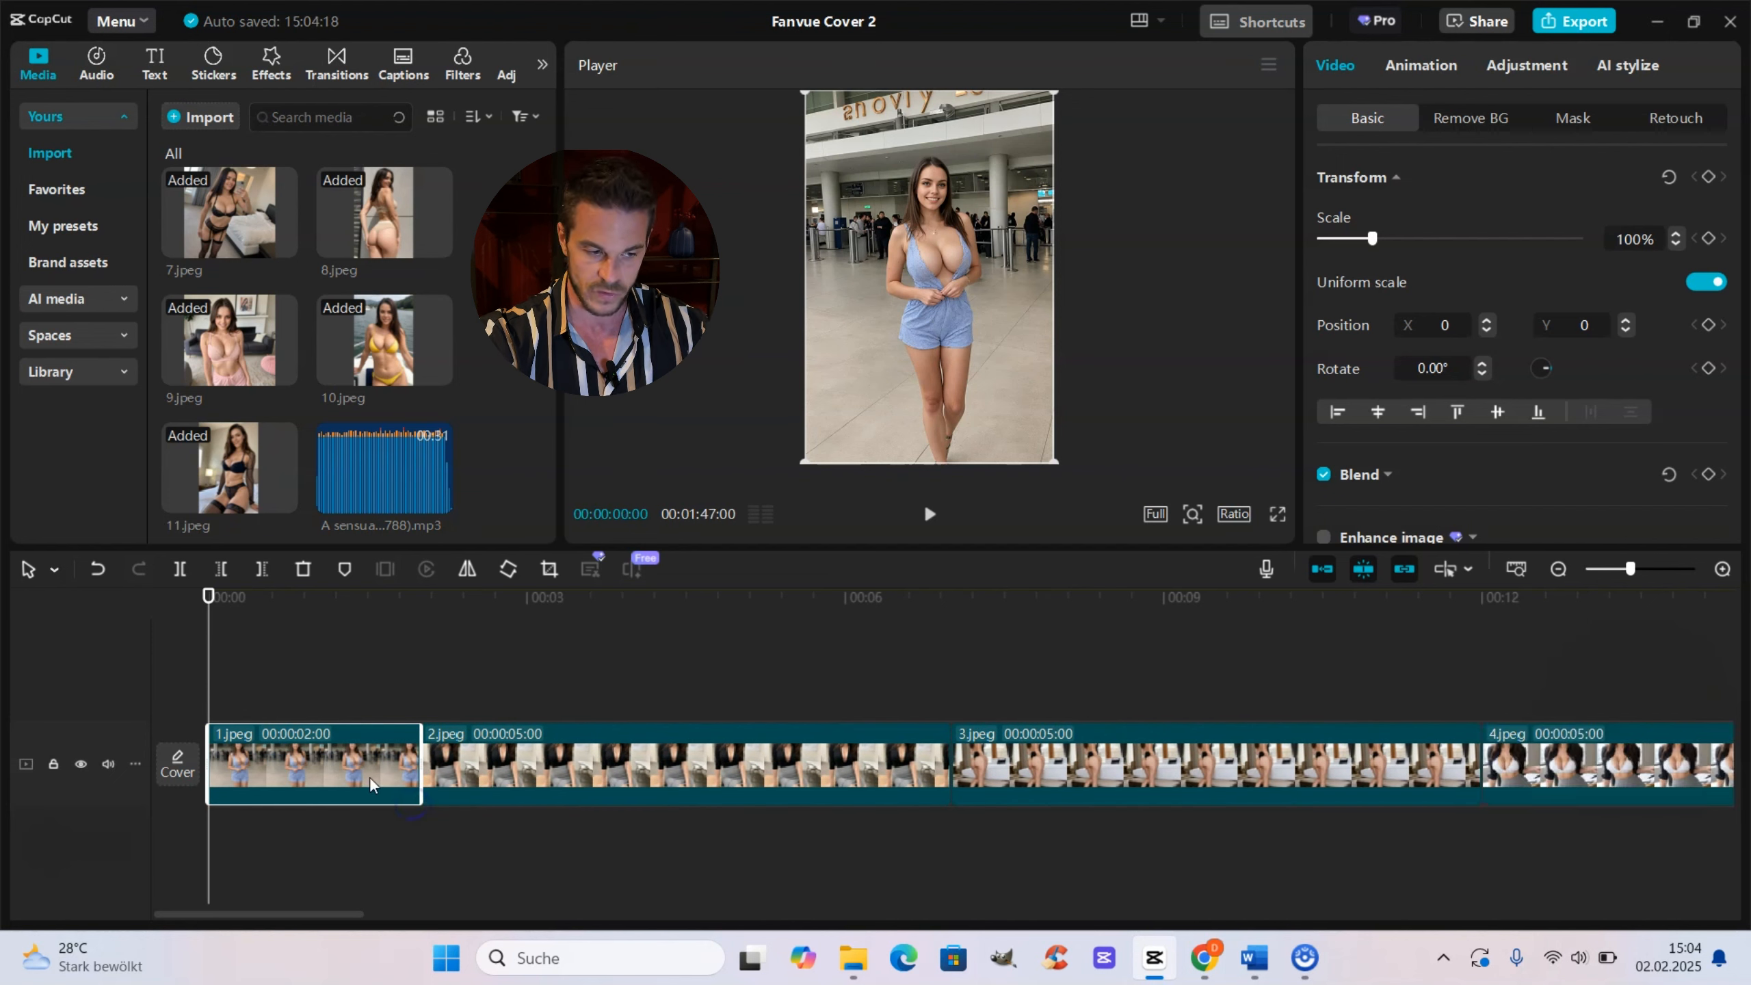
Step: Select the first set's clips 2.jpeg through 11.jpeg and shorten them together into a fast sequence of brief flashes
click(342, 766)
click(236, 732)
key(space)
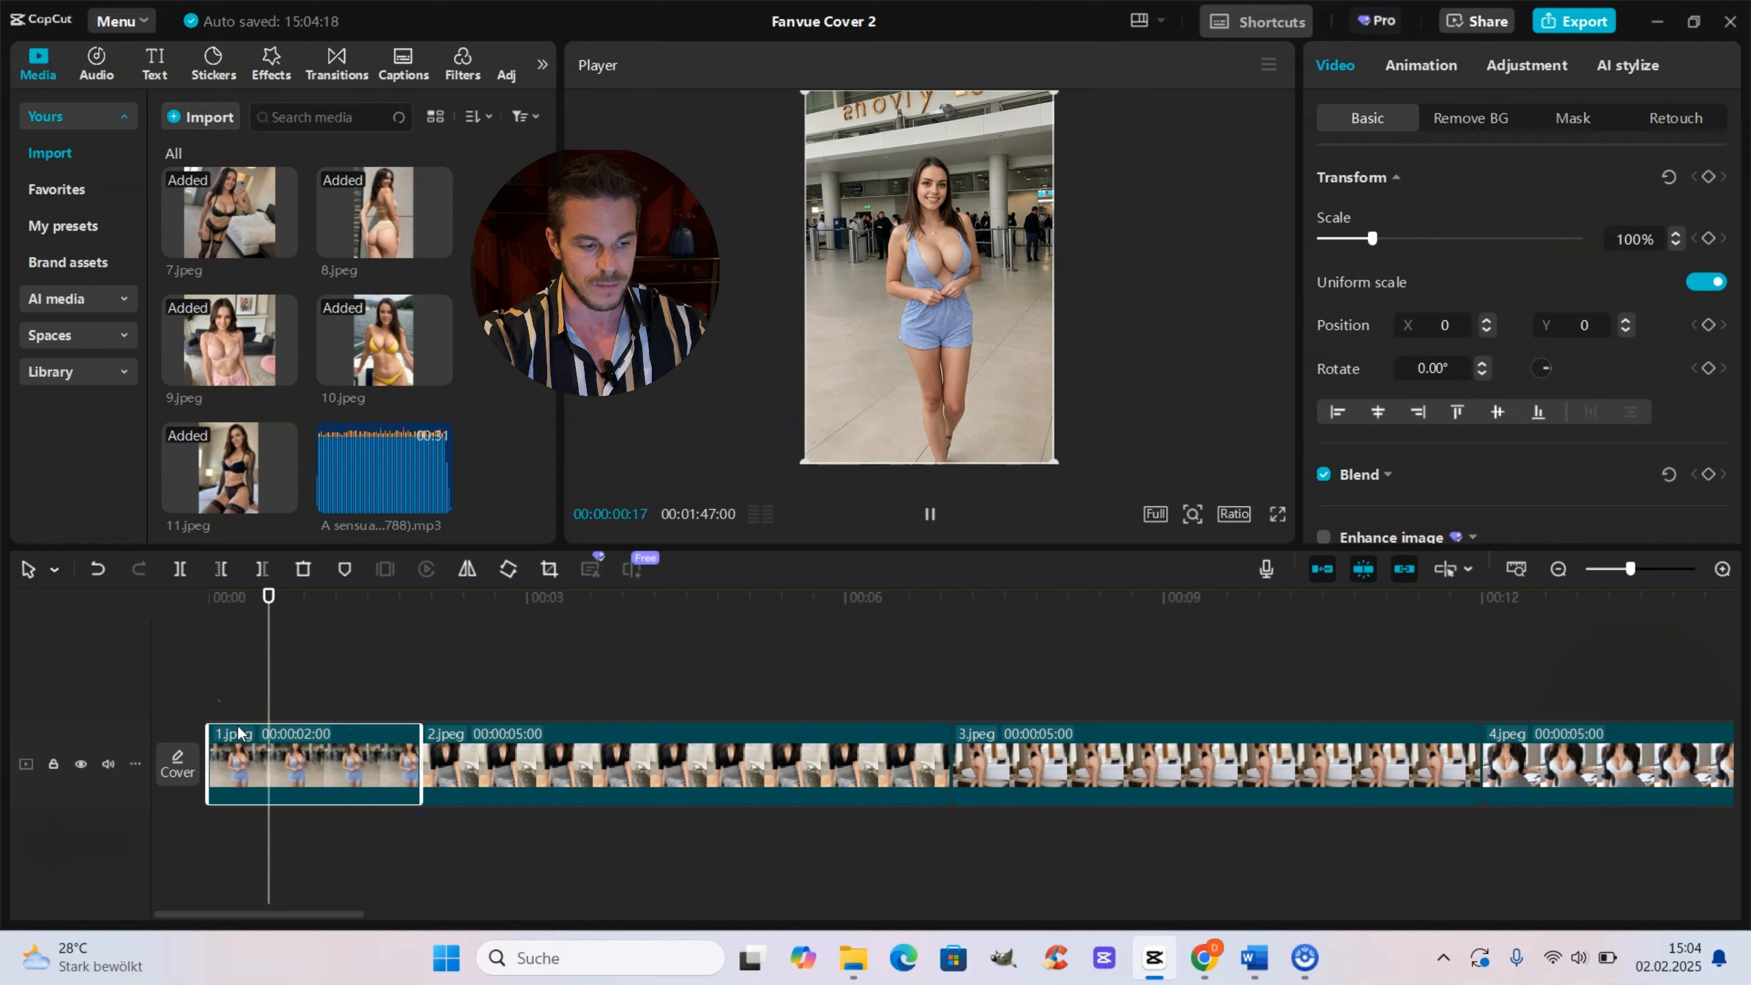
click(400, 740)
click(401, 621)
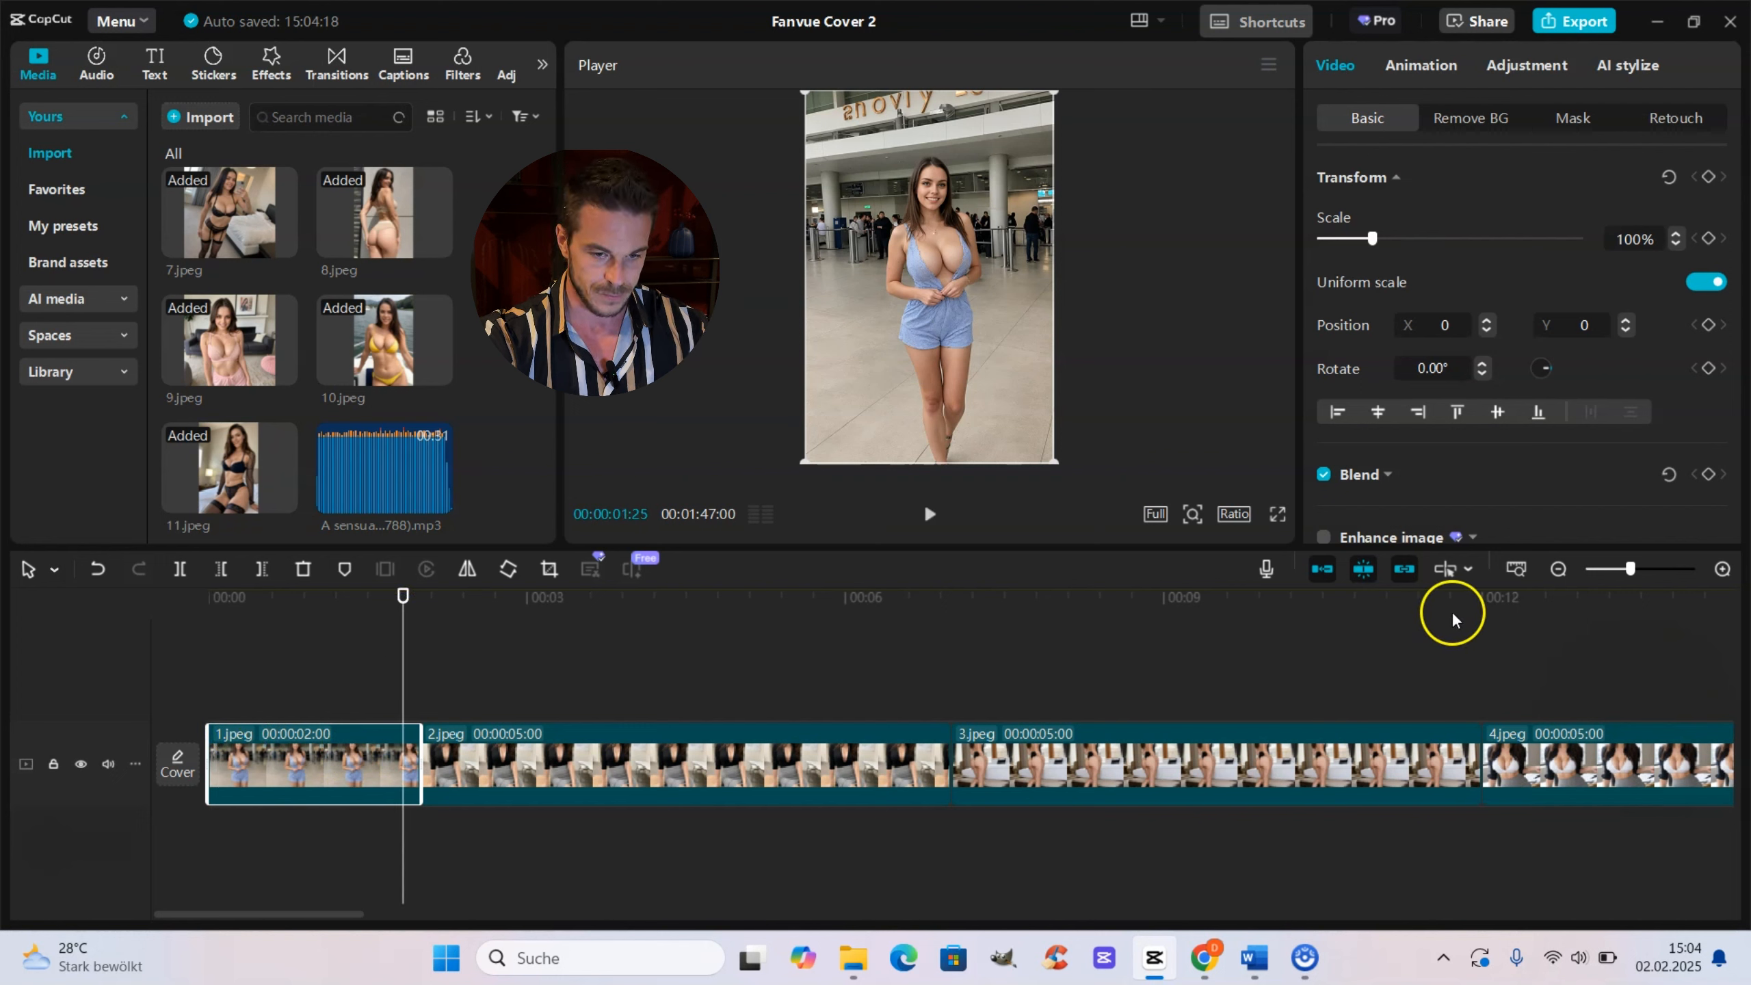
click(1608, 567)
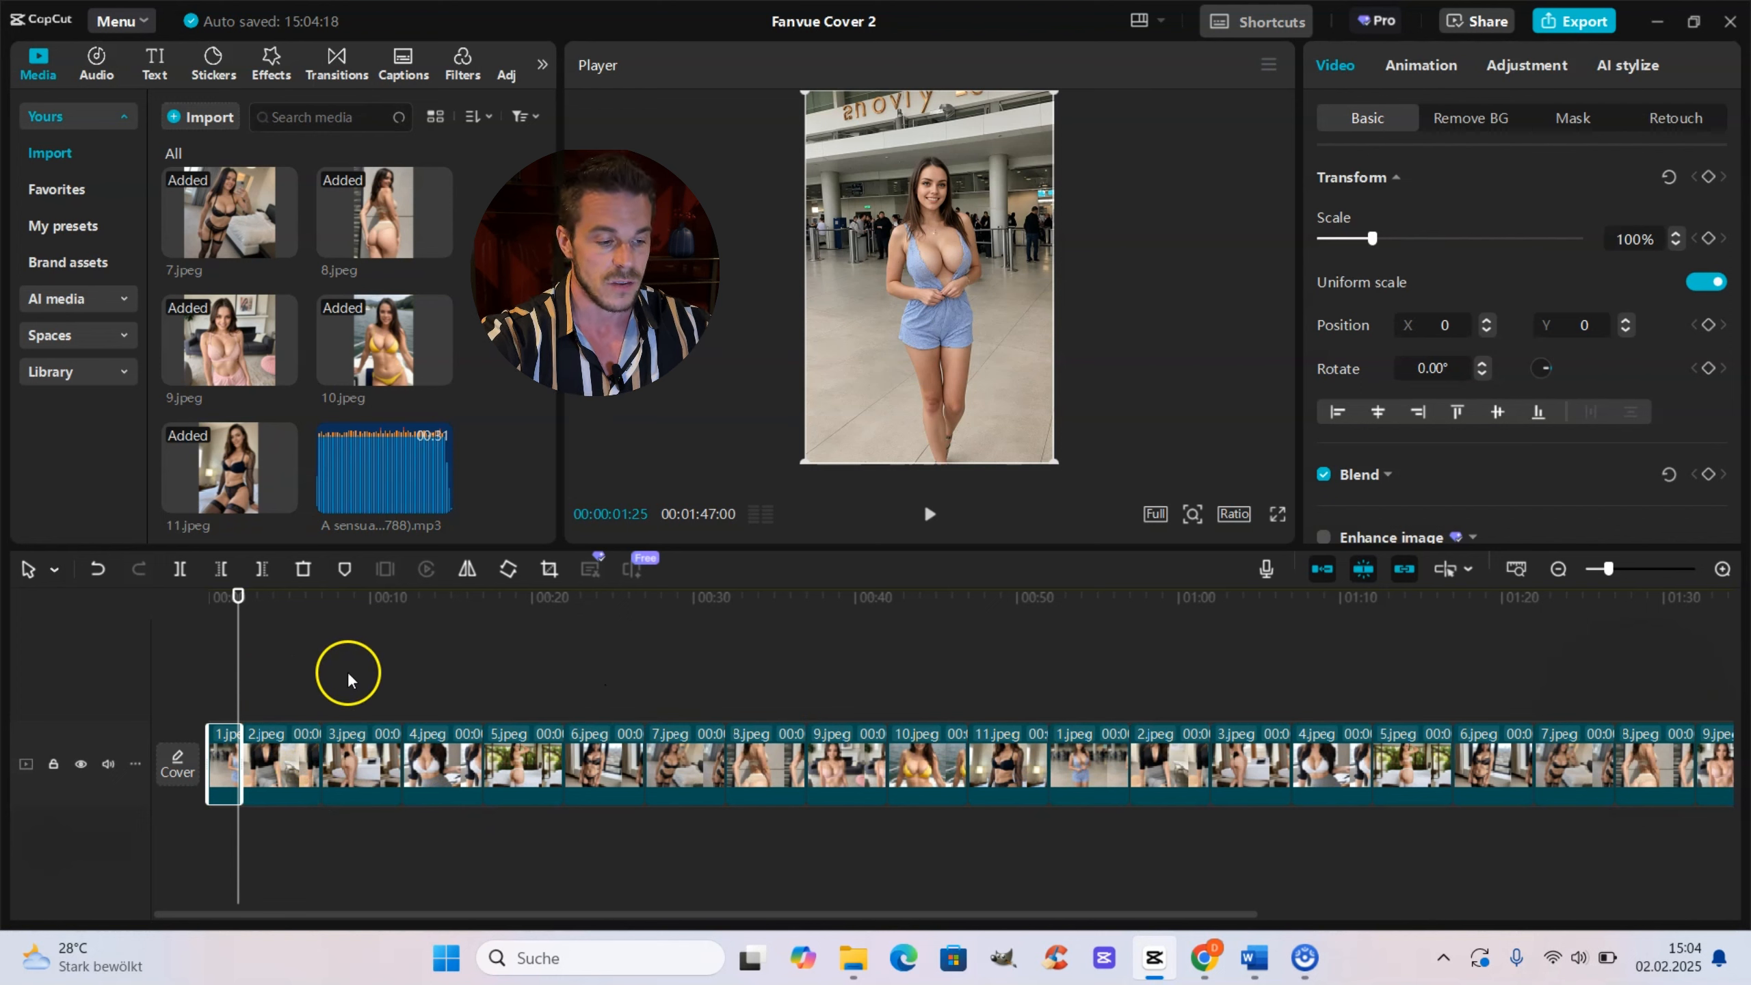
click(284, 656)
drag(284, 657, 1008, 885)
drag(1053, 761, 967, 774)
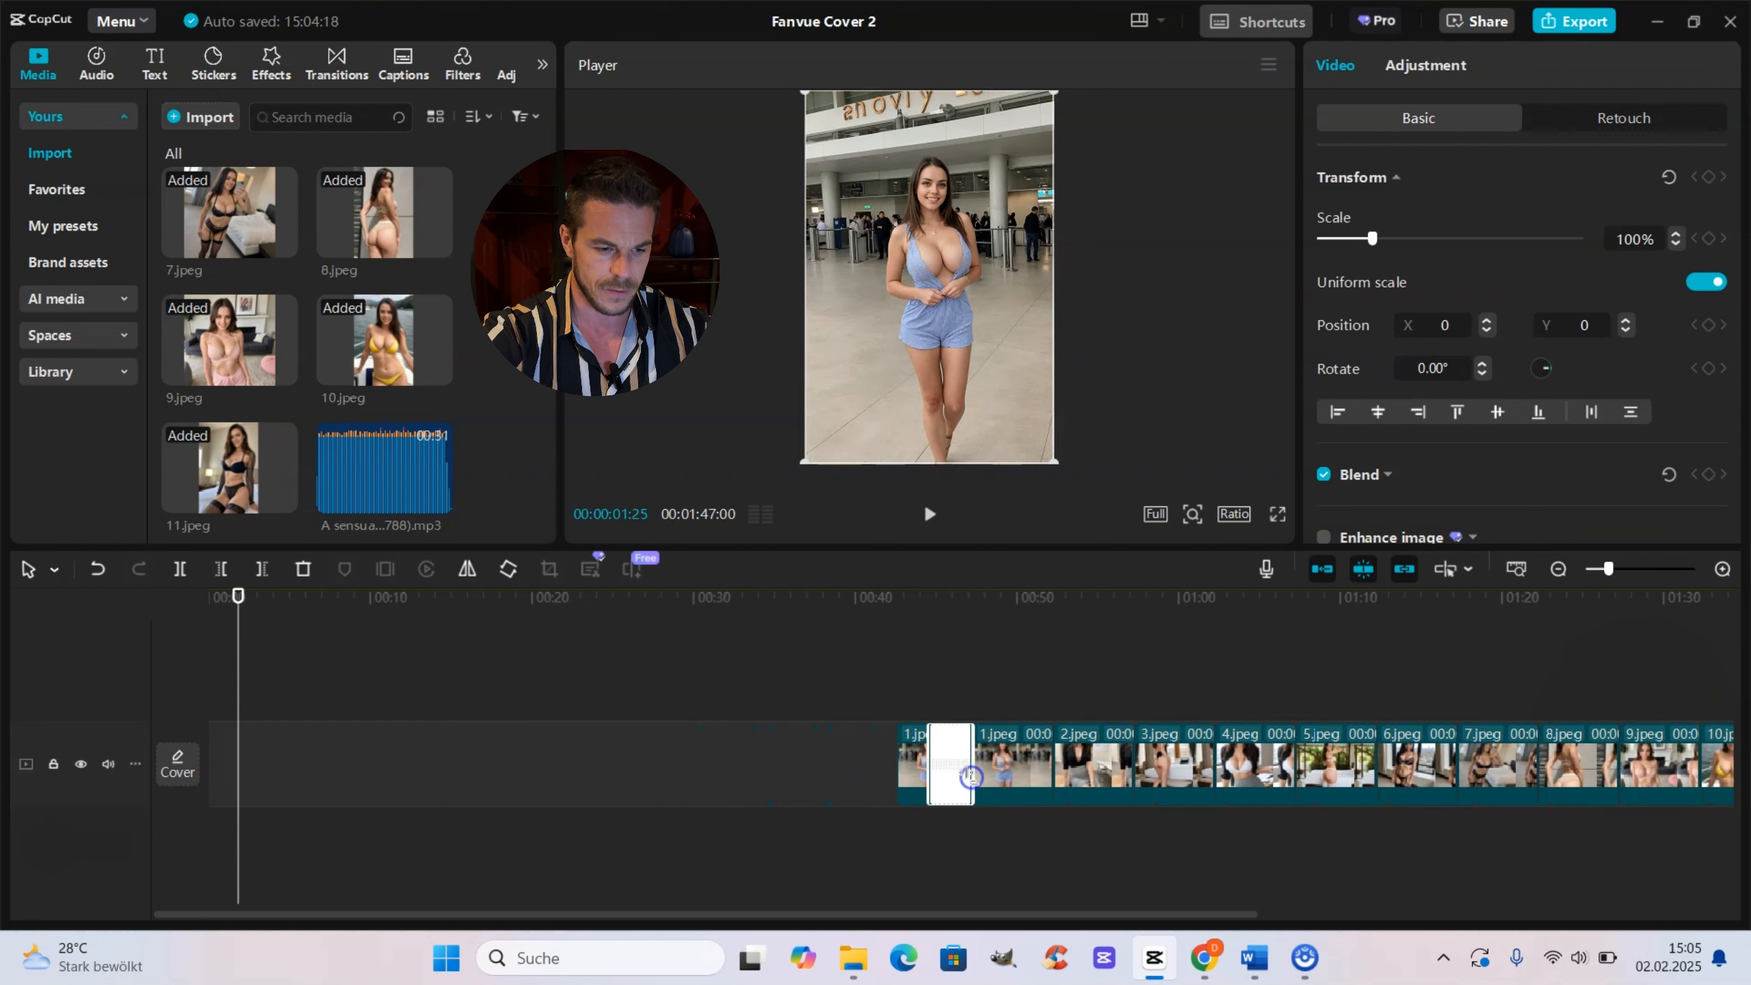
Step: Trim the end of the fast 2.jpeg–11.jpeg sequence slightly shorter
click(1616, 568)
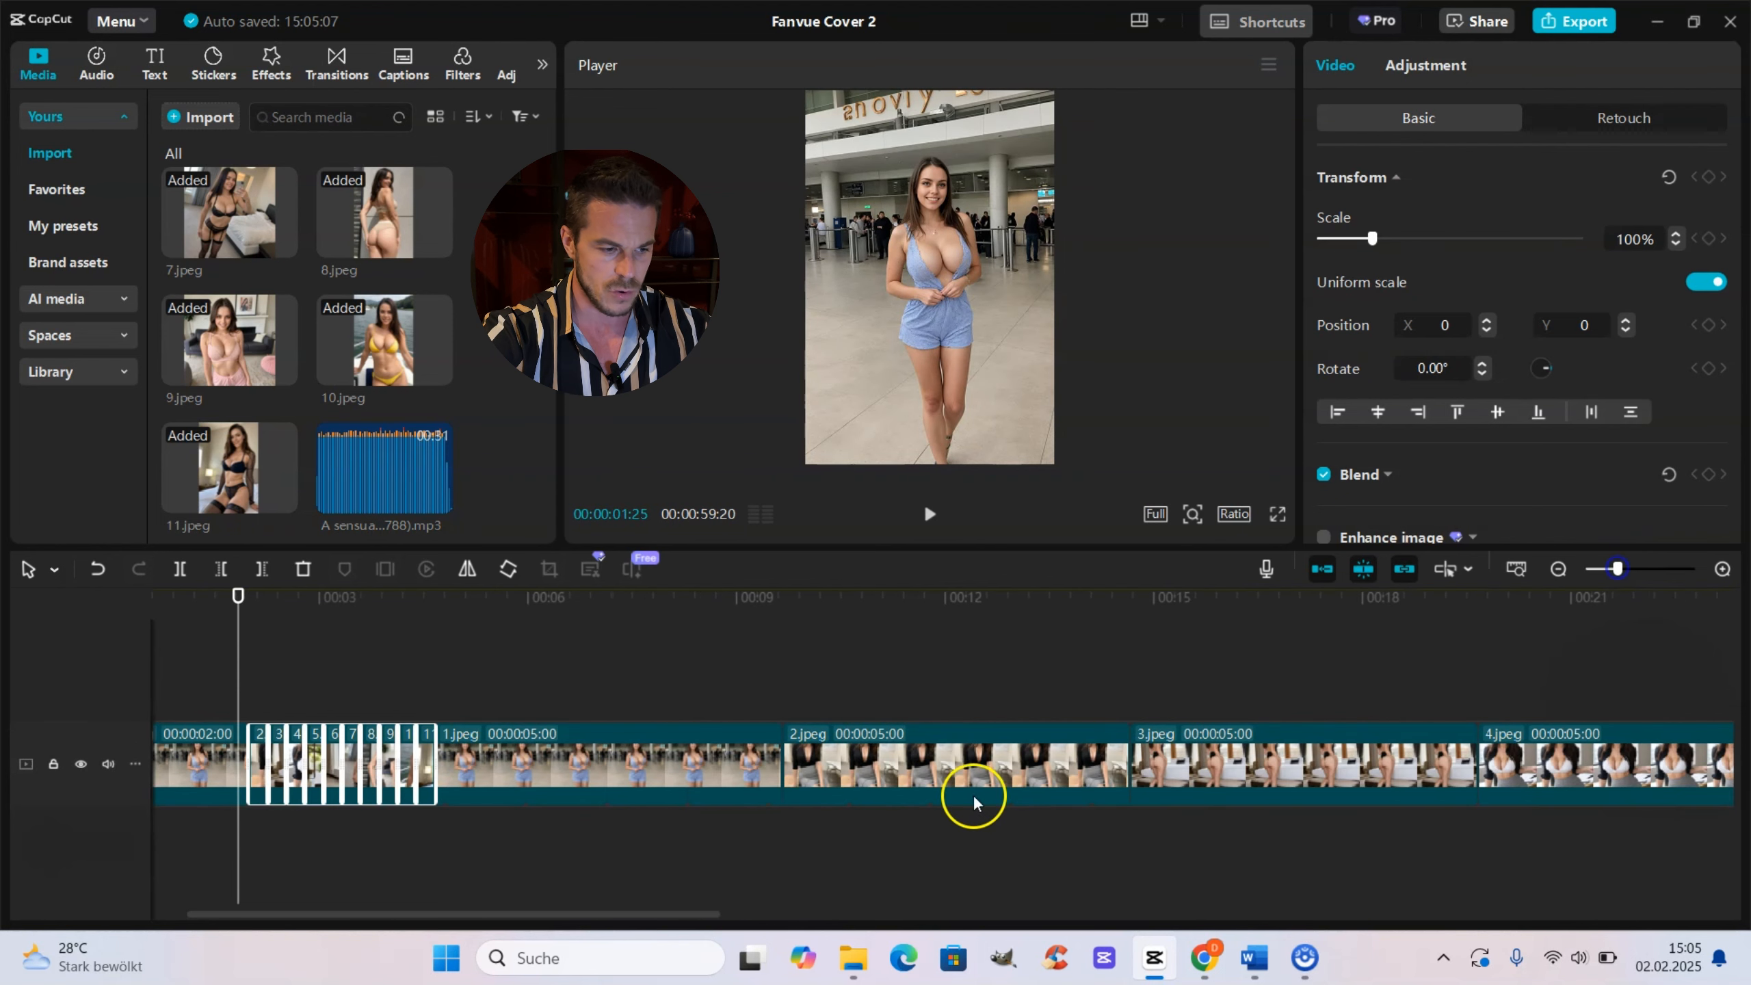
drag(519, 914, 340, 918)
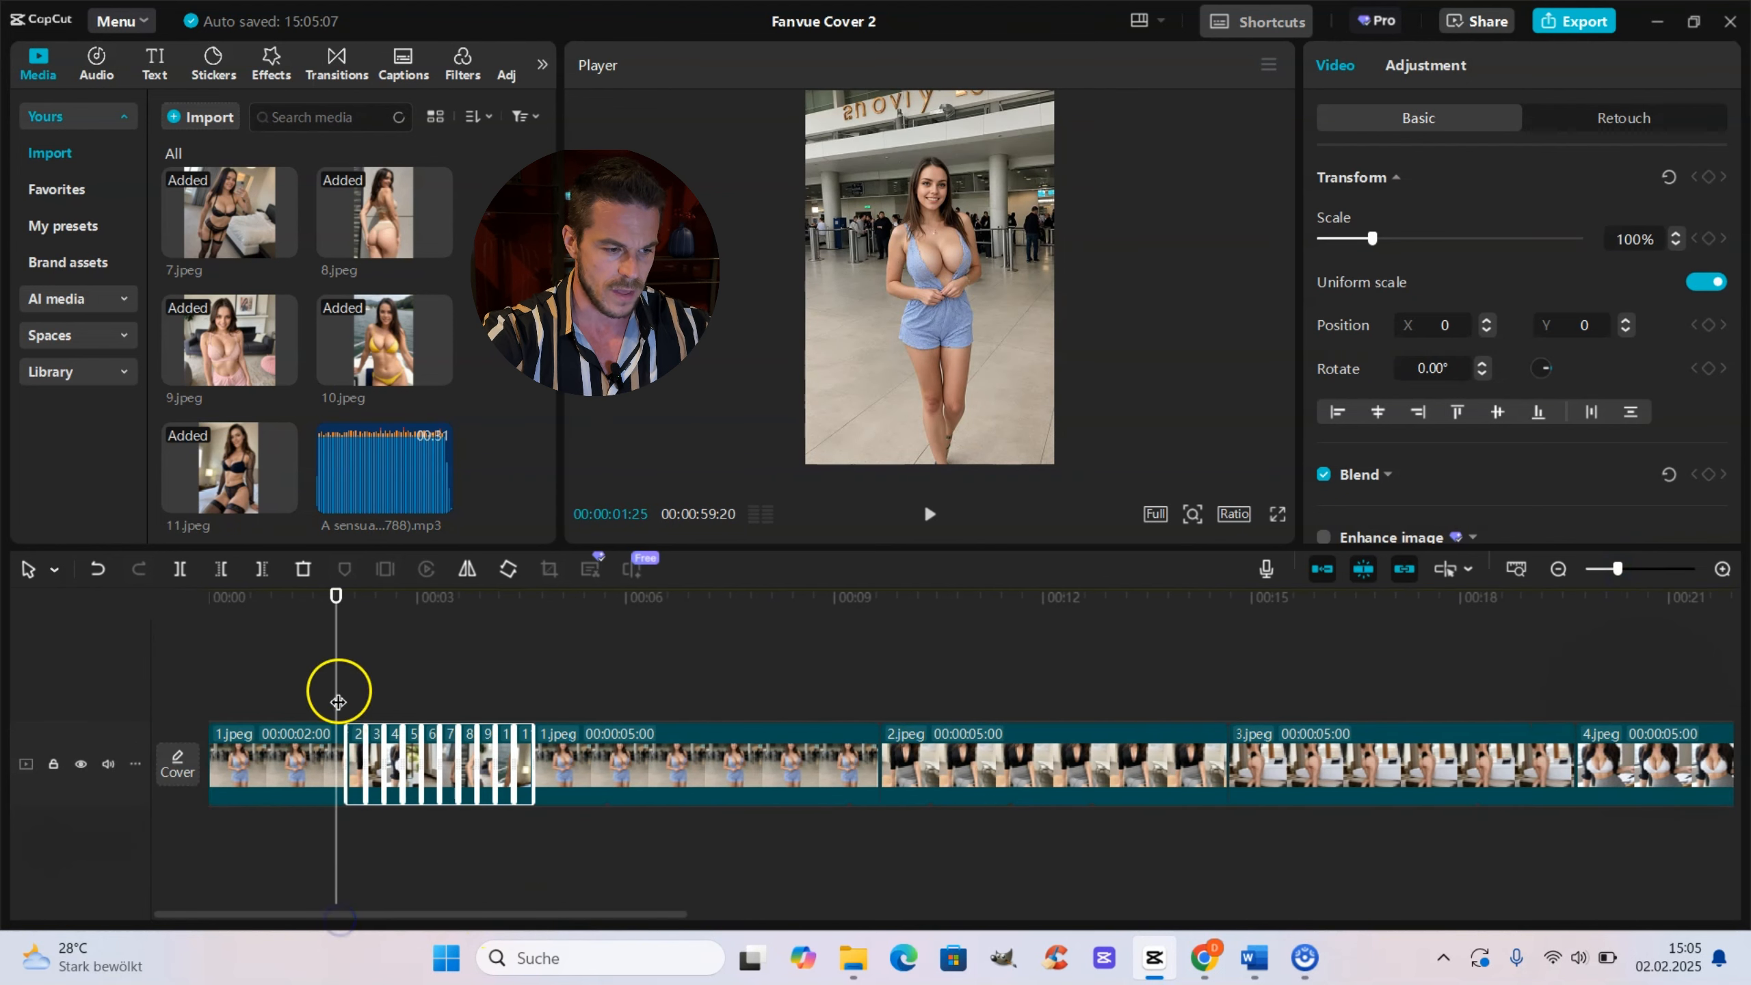
key(space)
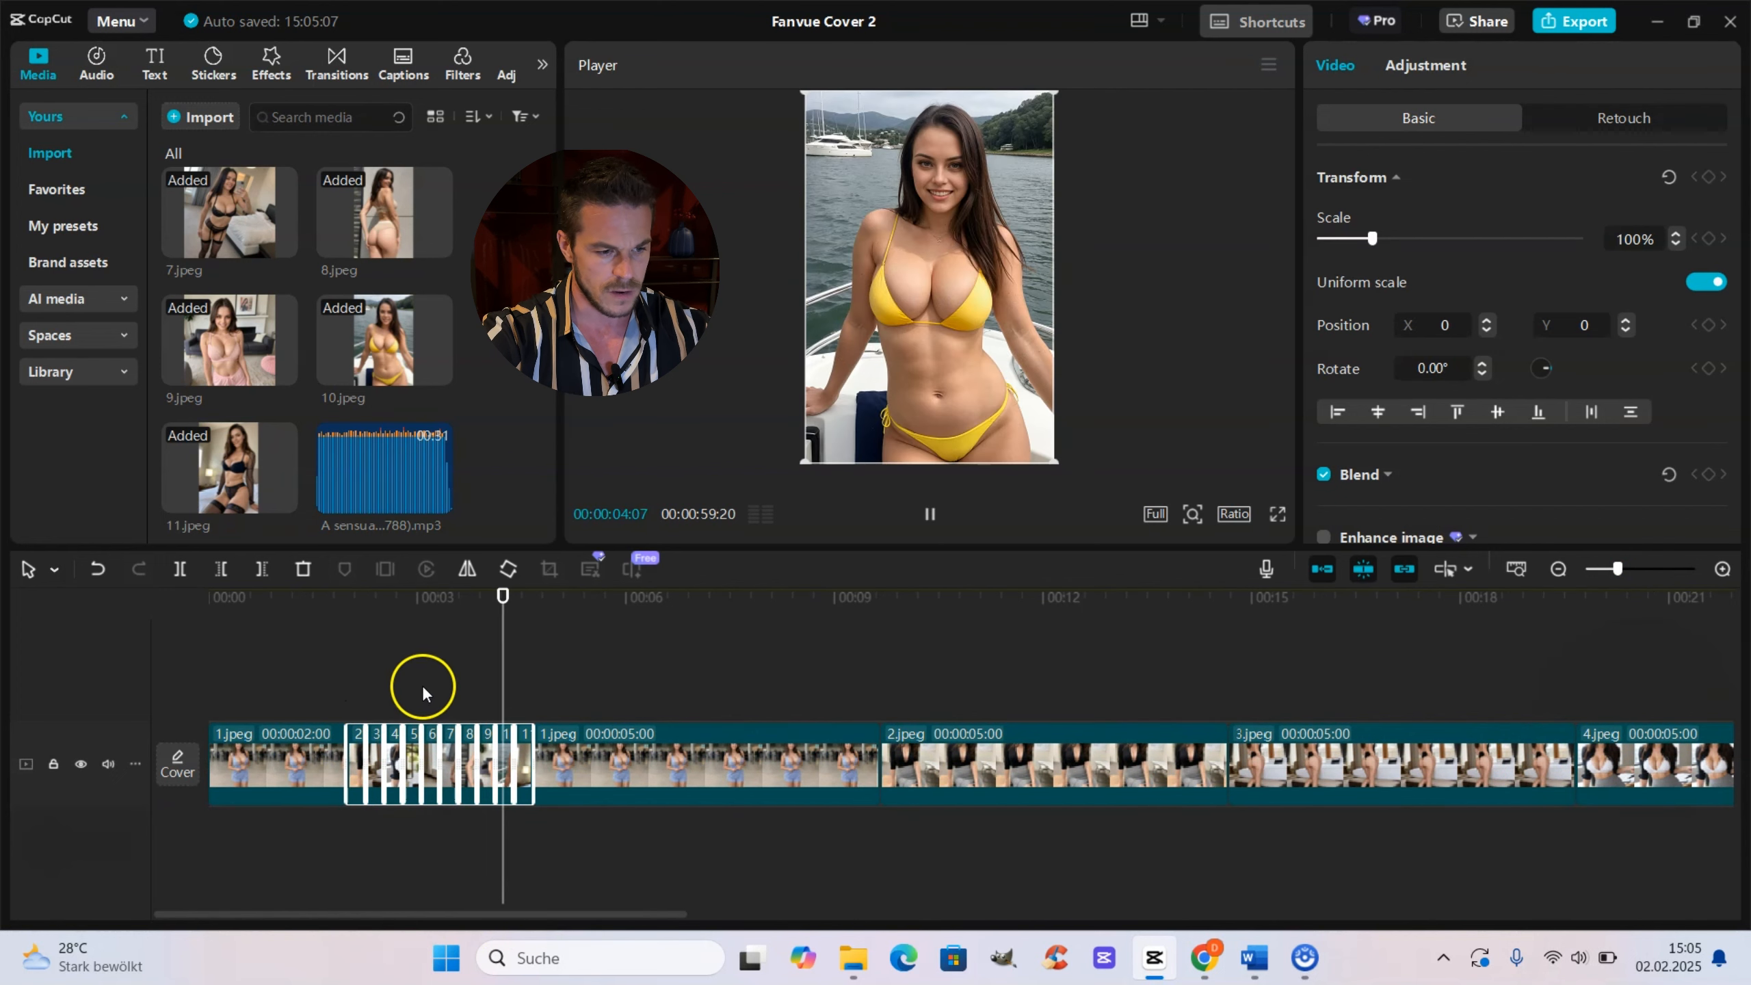
key(space)
drag(524, 692, 347, 684)
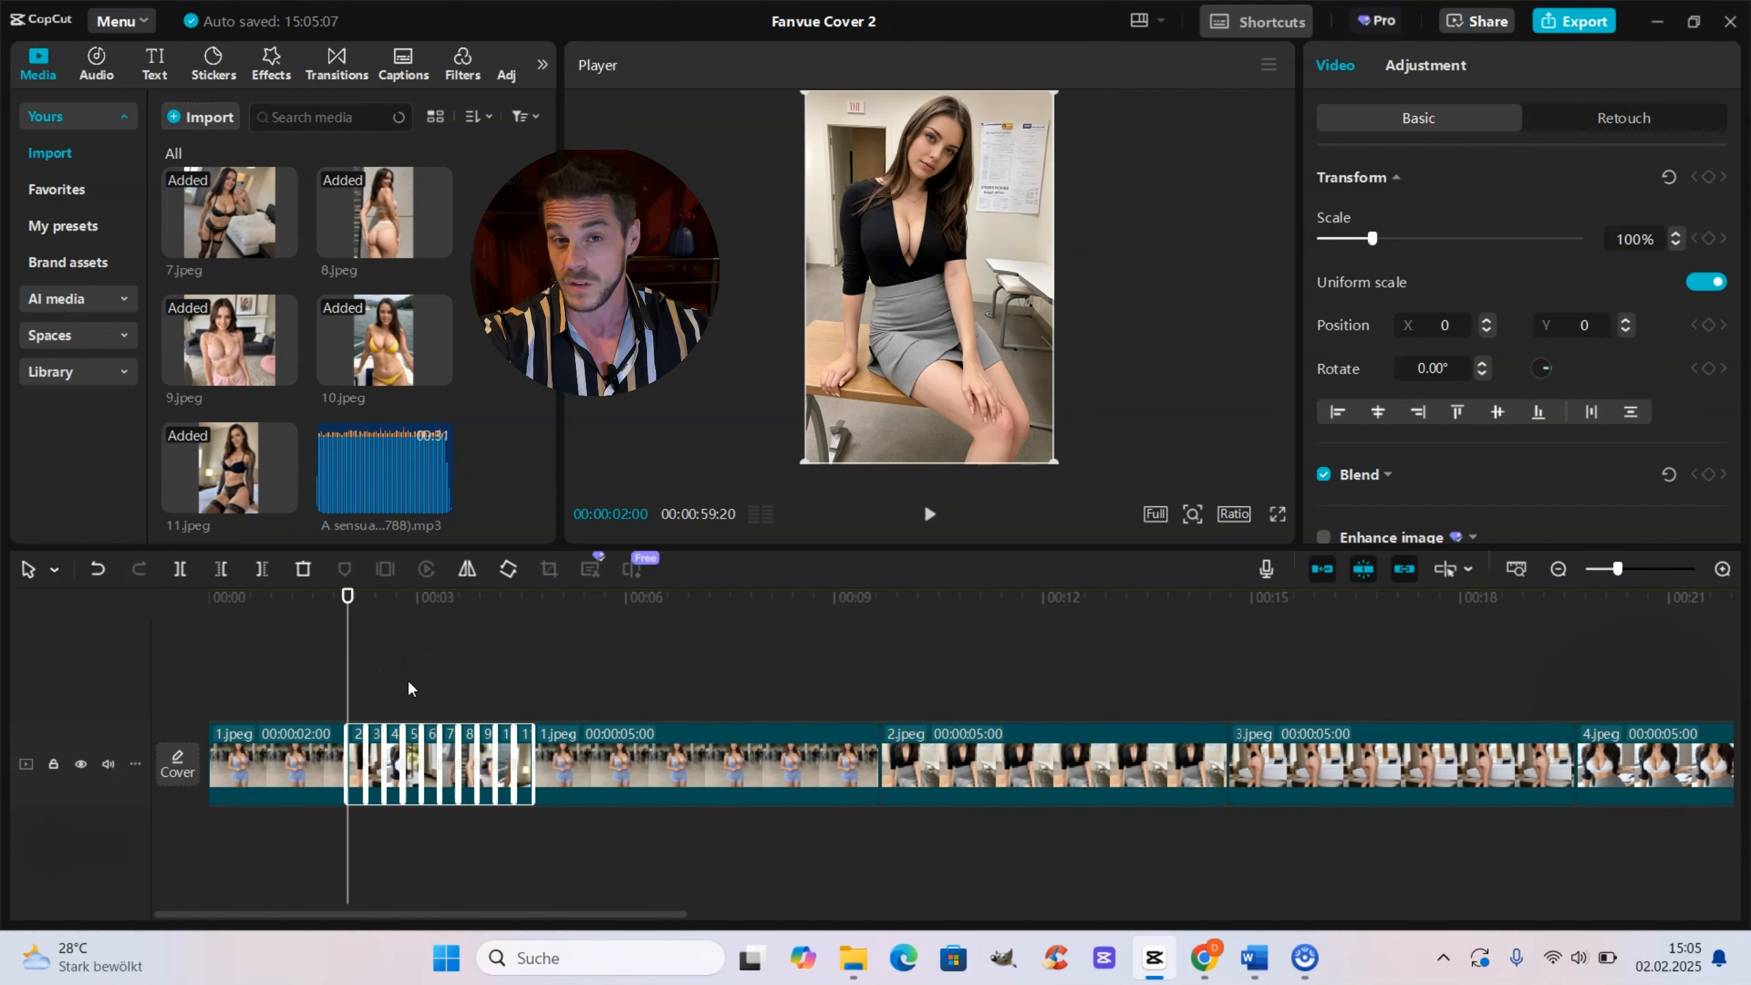
click(1633, 567)
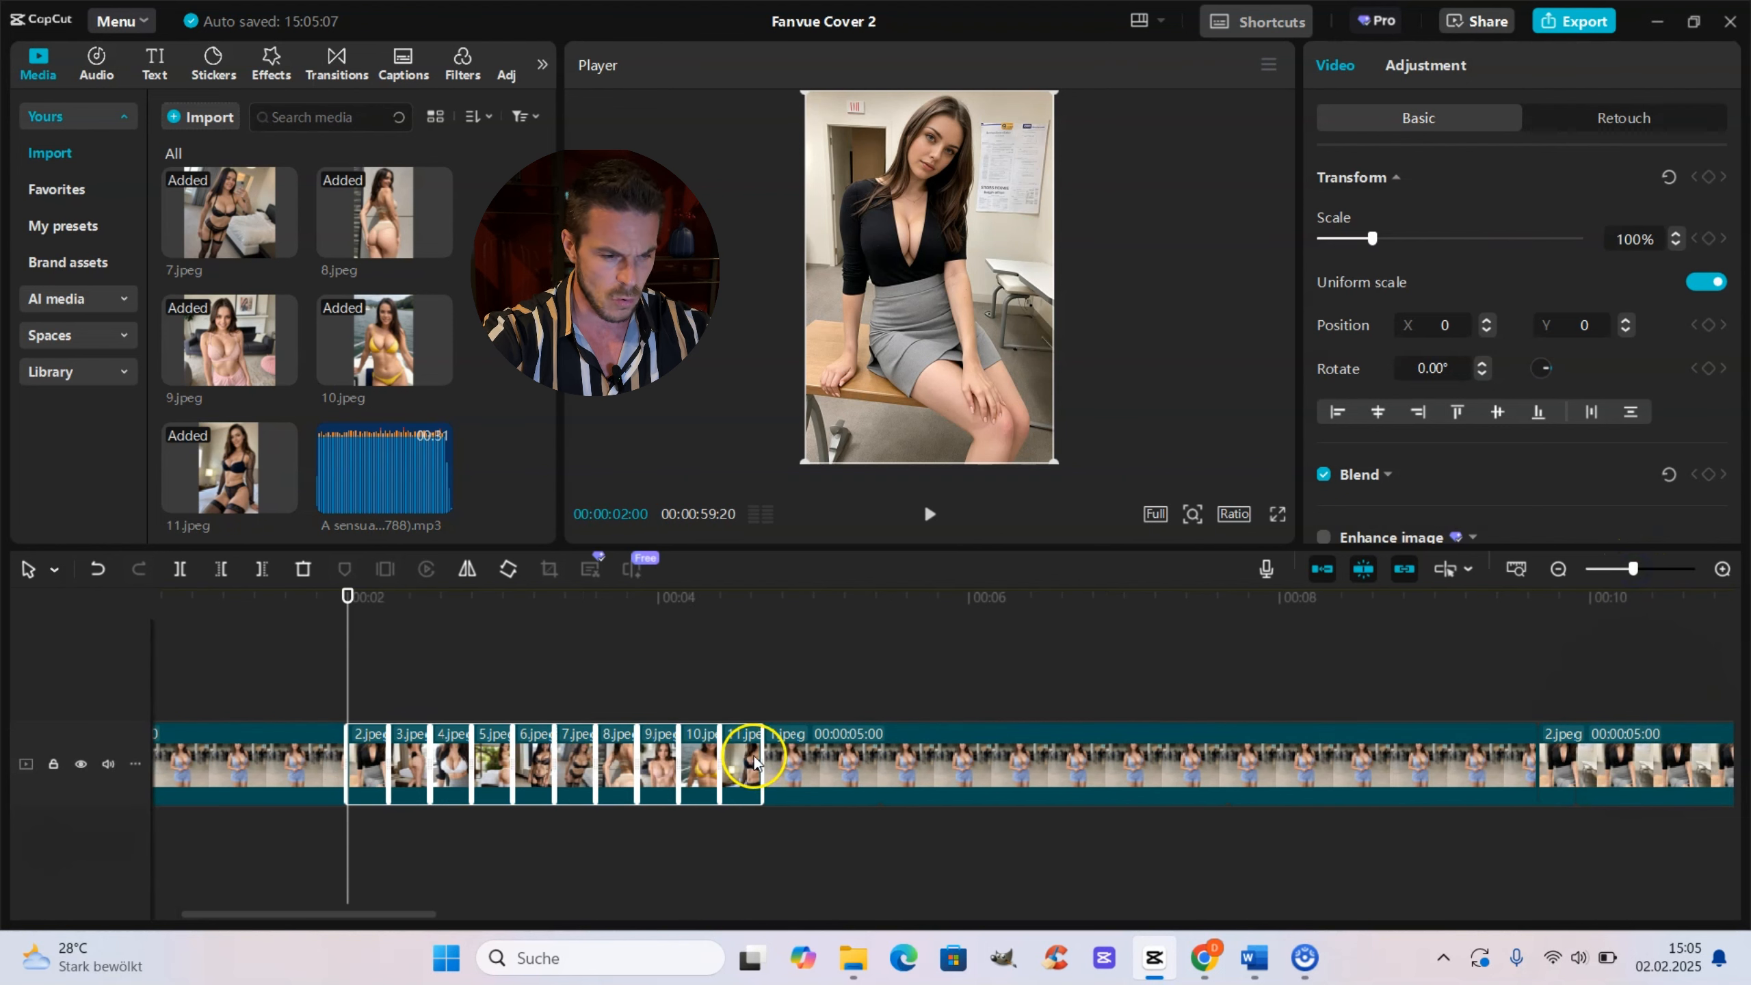
drag(768, 755, 748, 764)
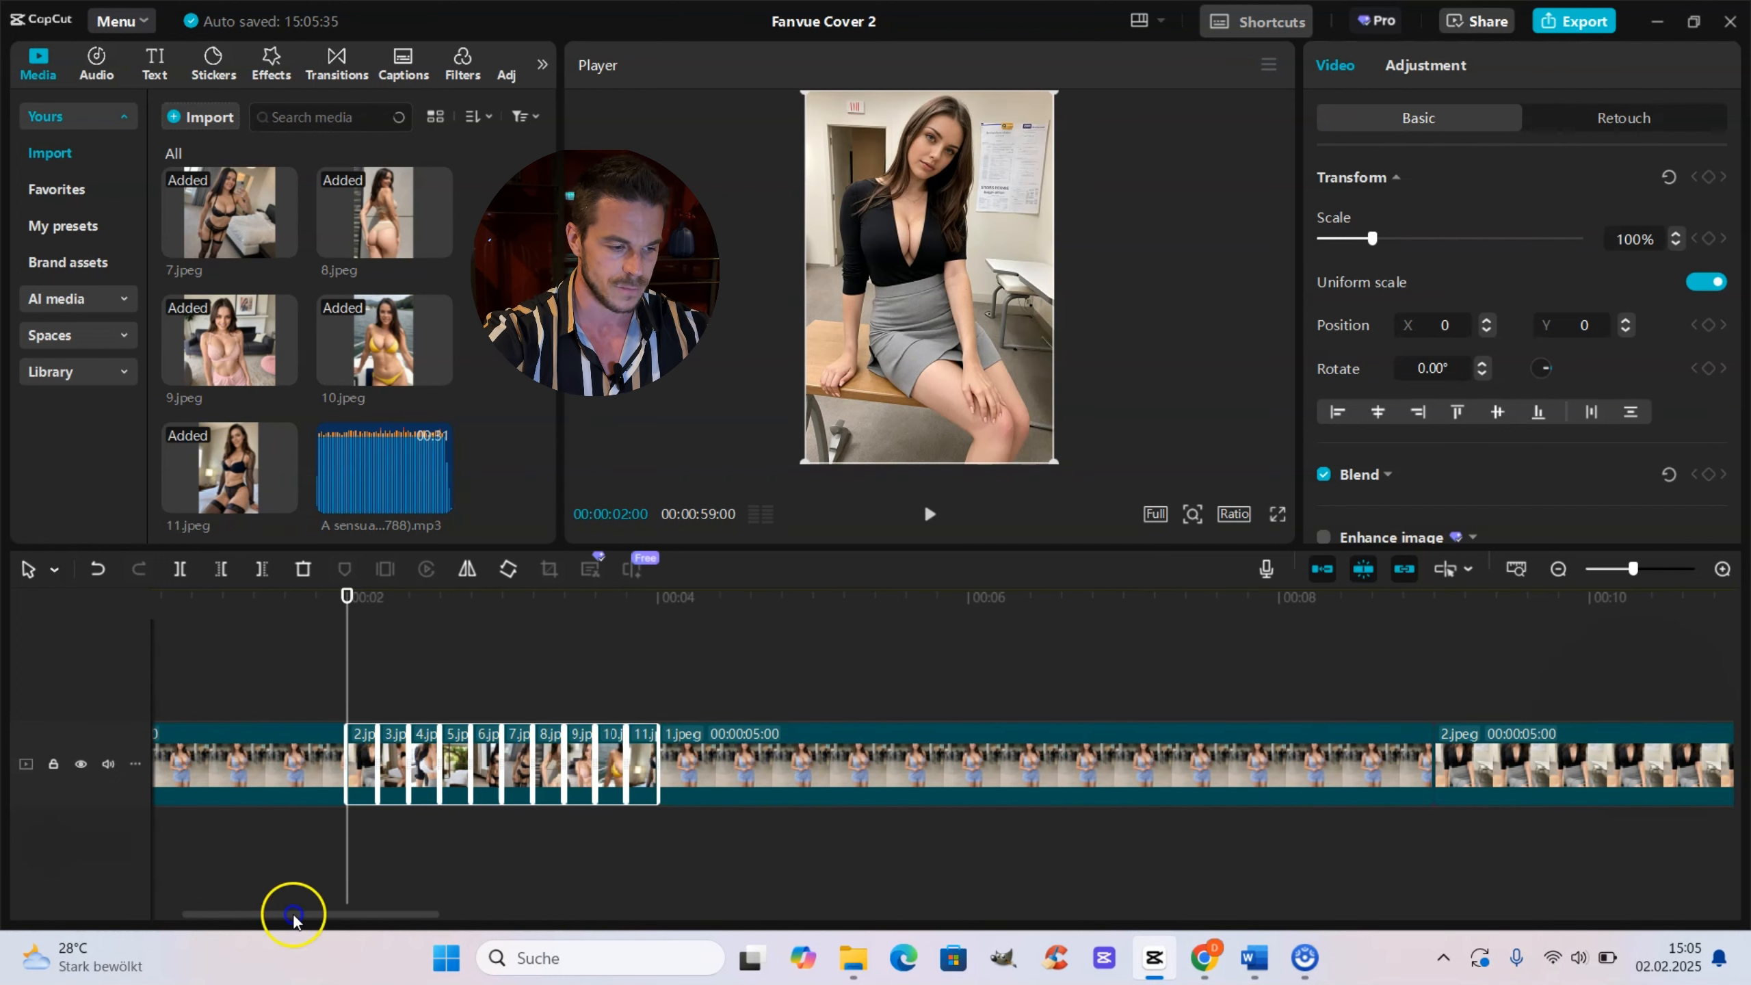
Step: Shorten the last clip of the fast sequence once more and preview the intro
drag(292, 913, 211, 911)
key(space)
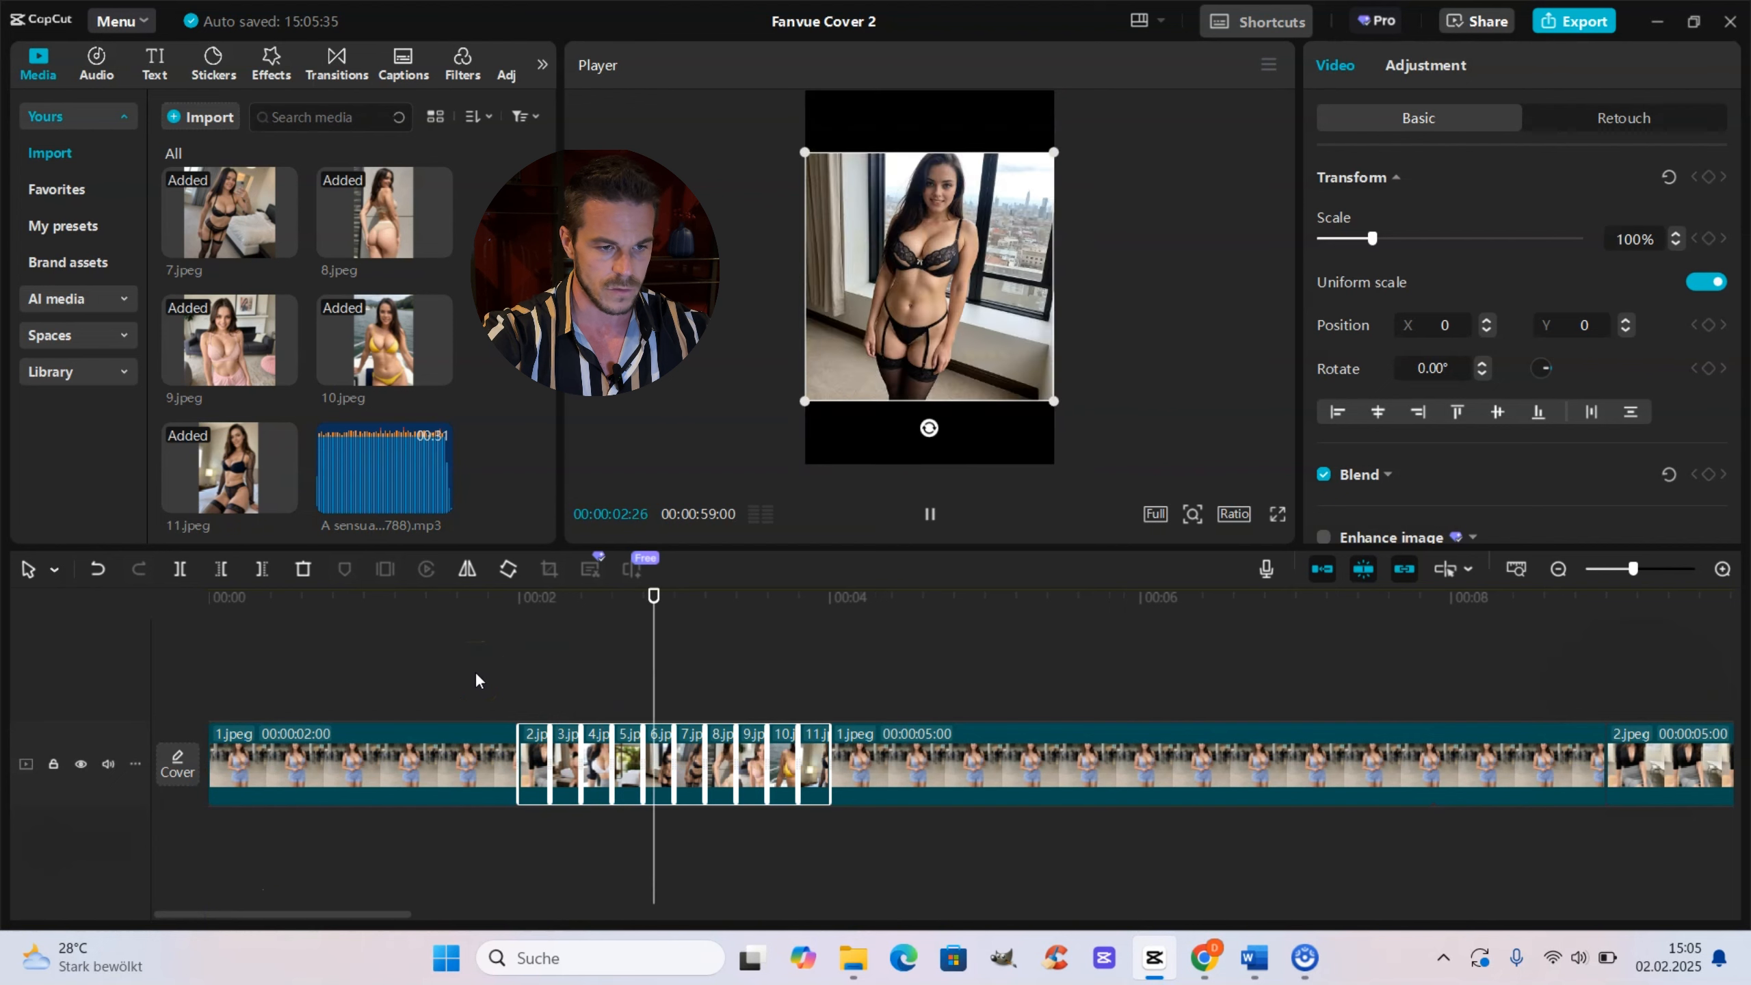
key(space)
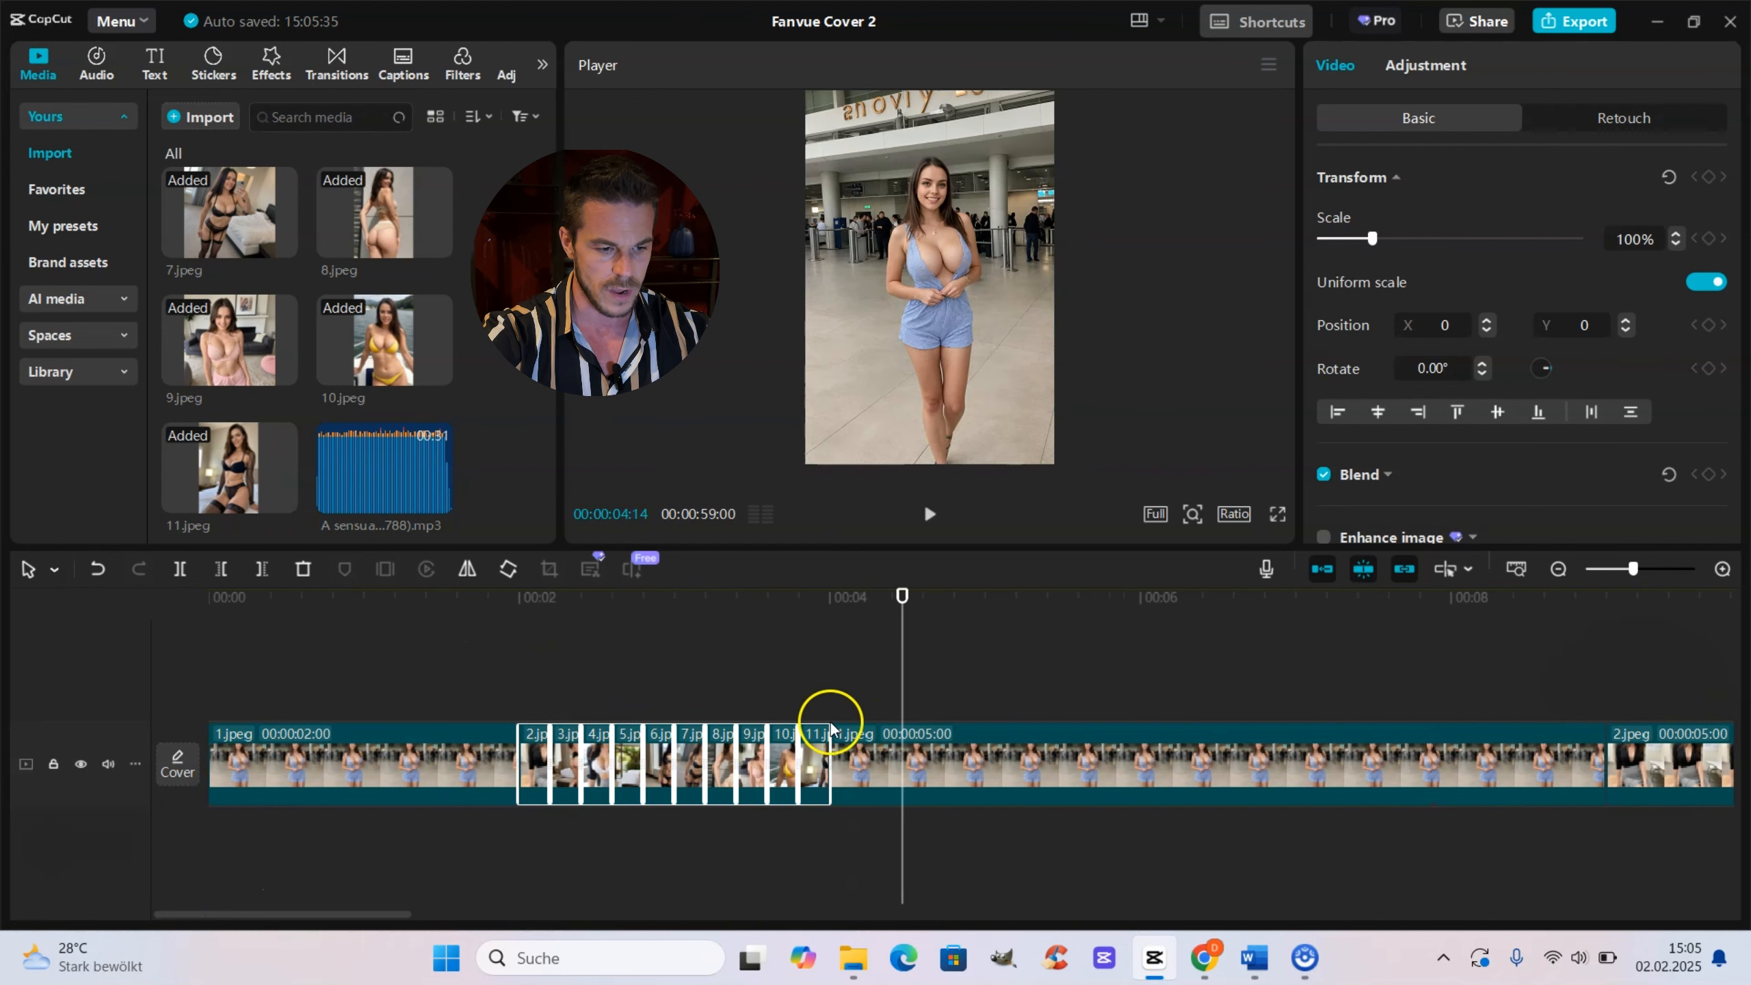
drag(834, 753, 813, 754)
click(498, 684)
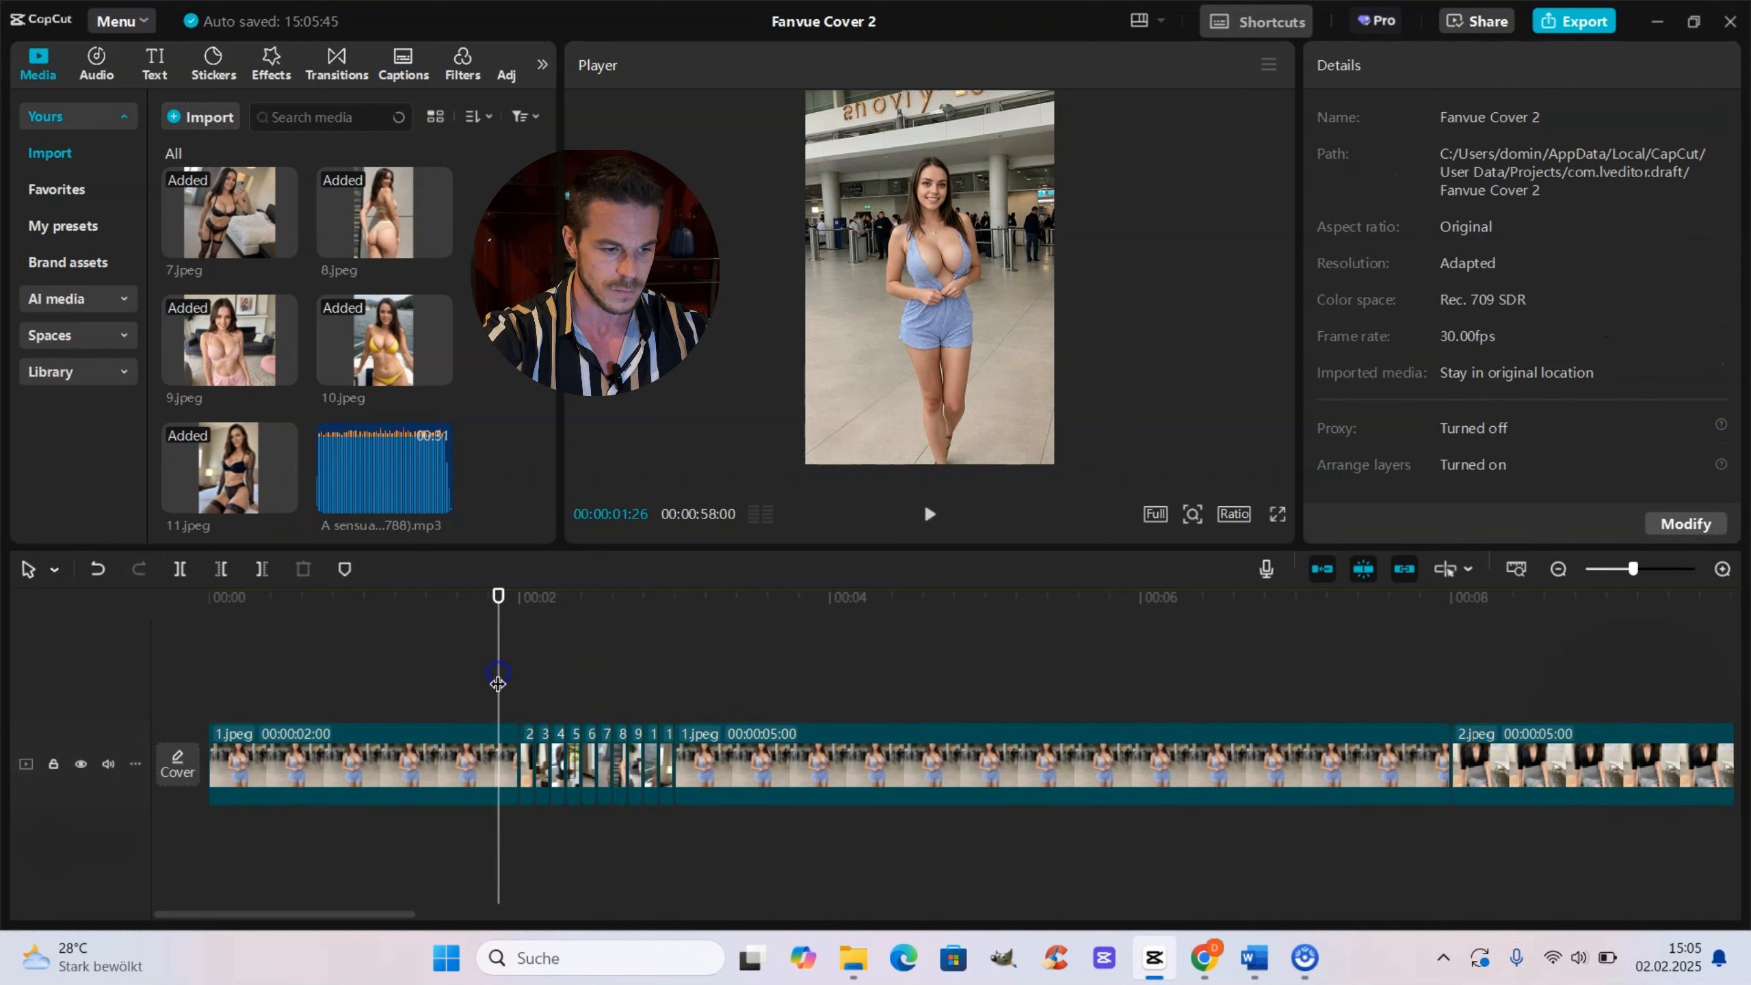
key(space)
key(space)
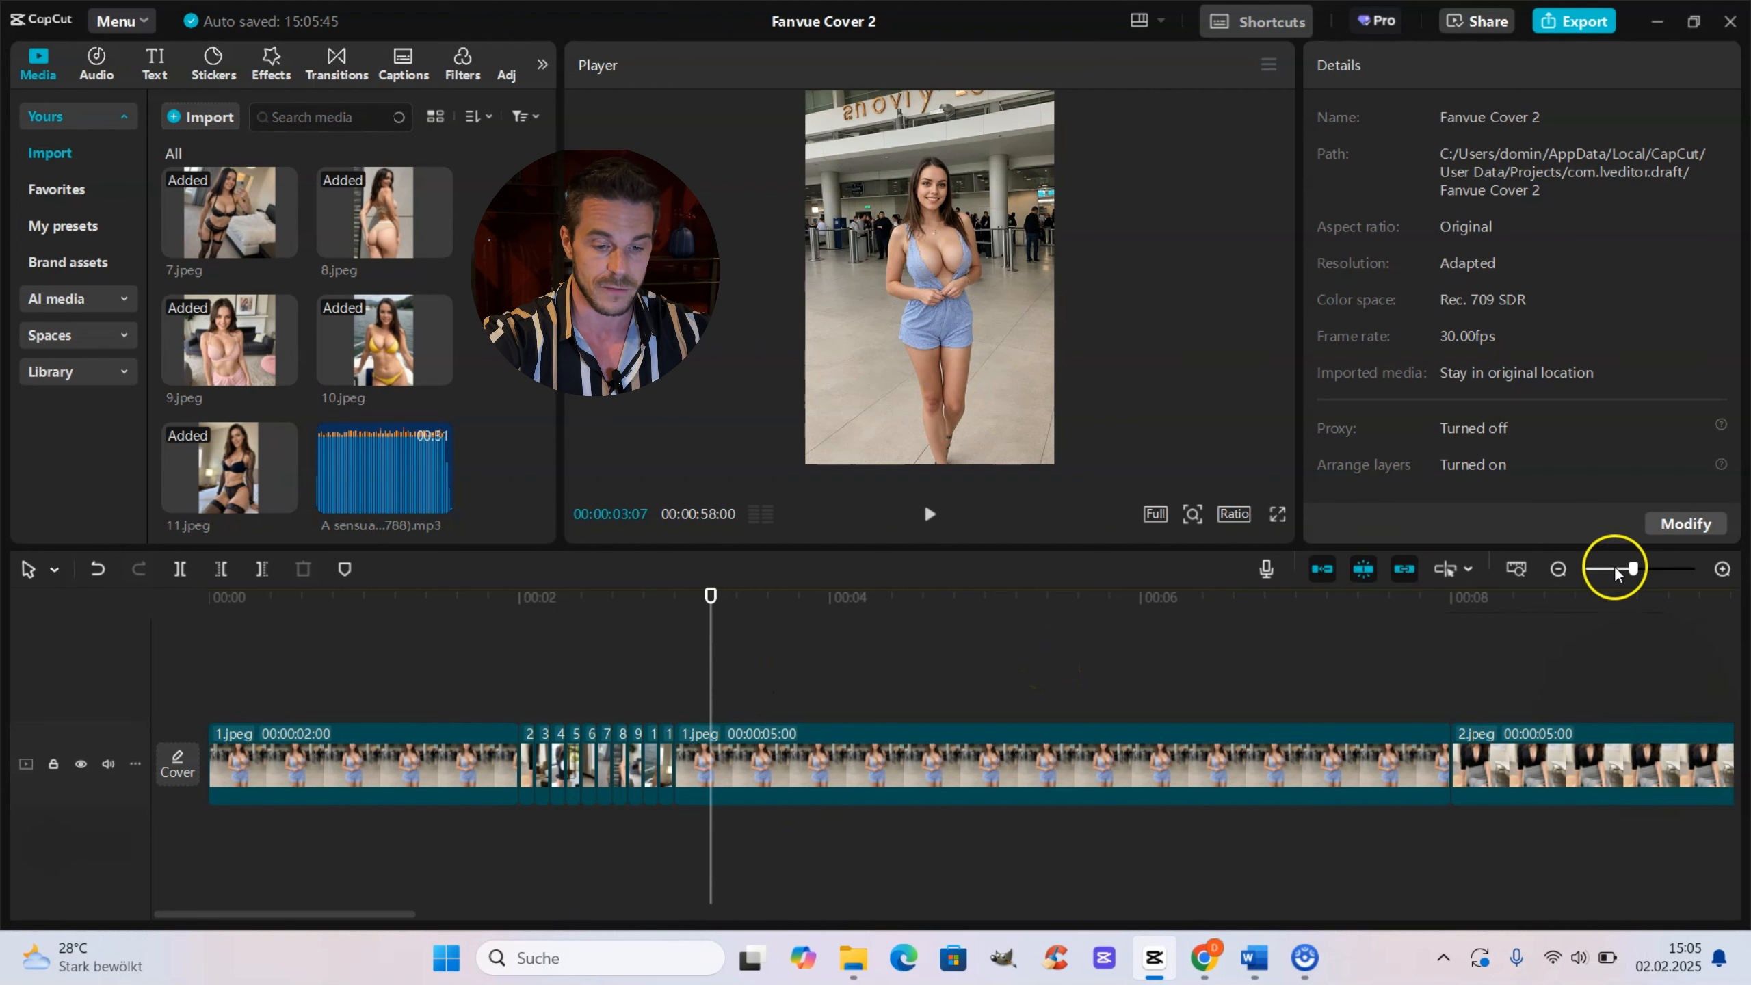
Step: Review the whole timeline through to its final clip
drag(1627, 569, 1605, 568)
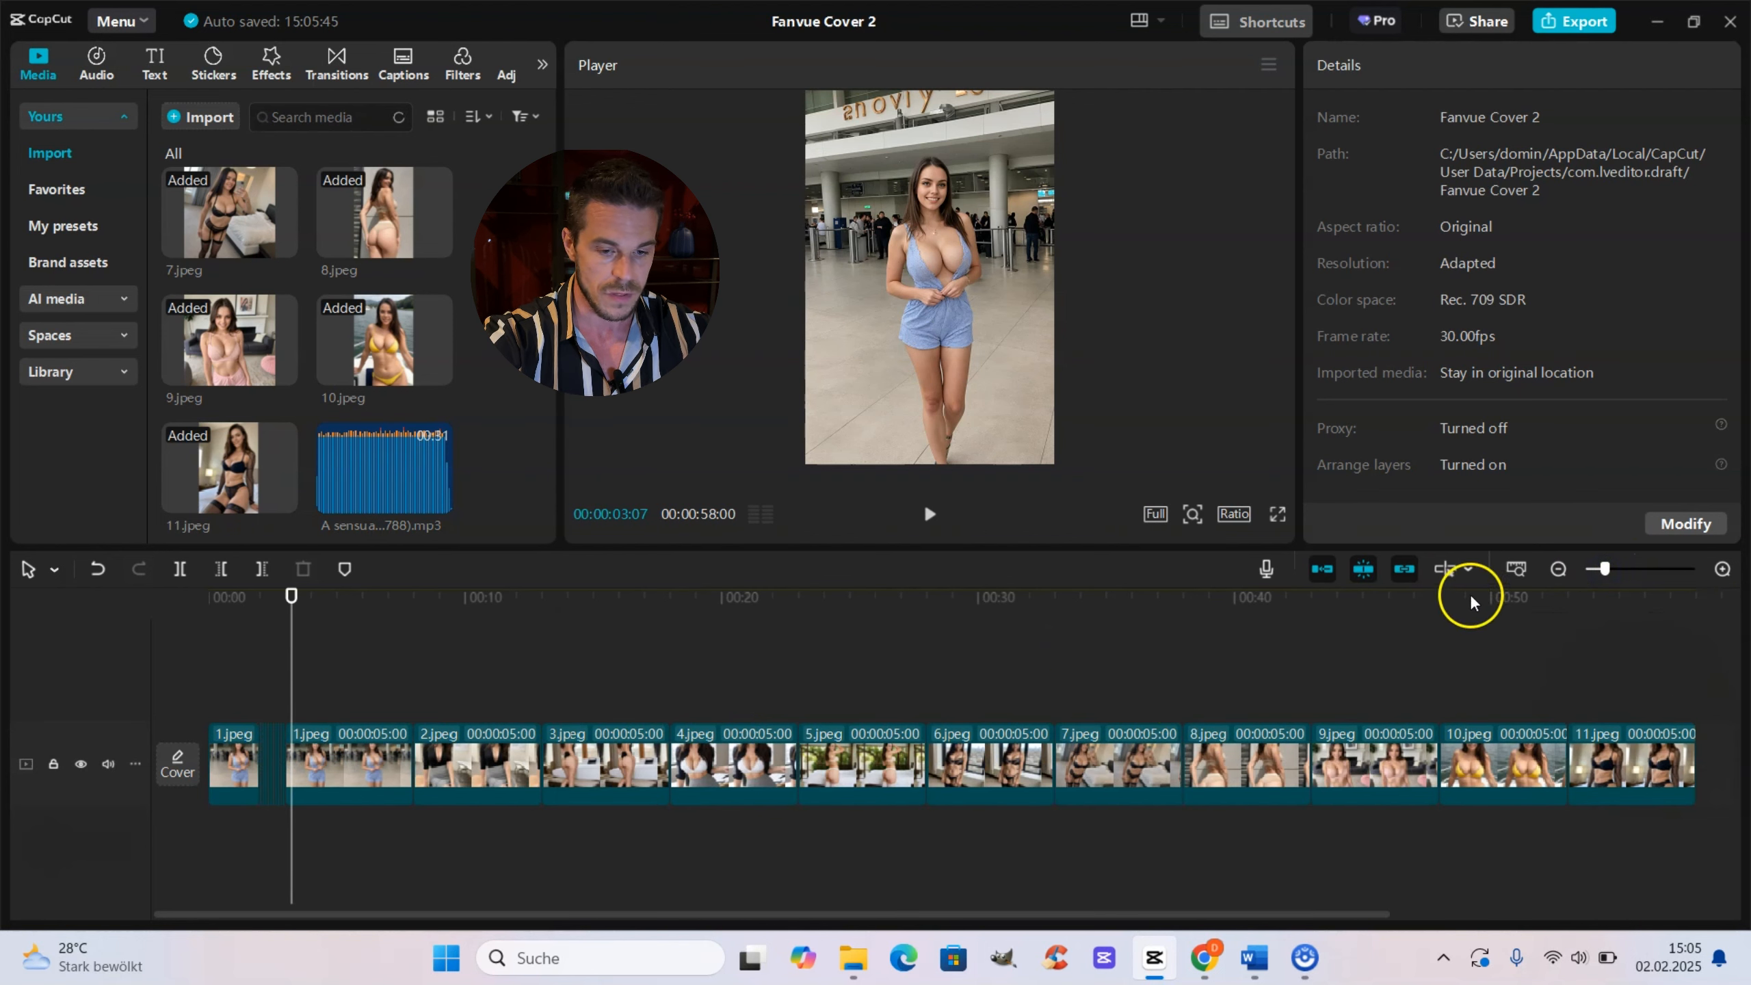
click(1593, 570)
drag(501, 783, 257, 694)
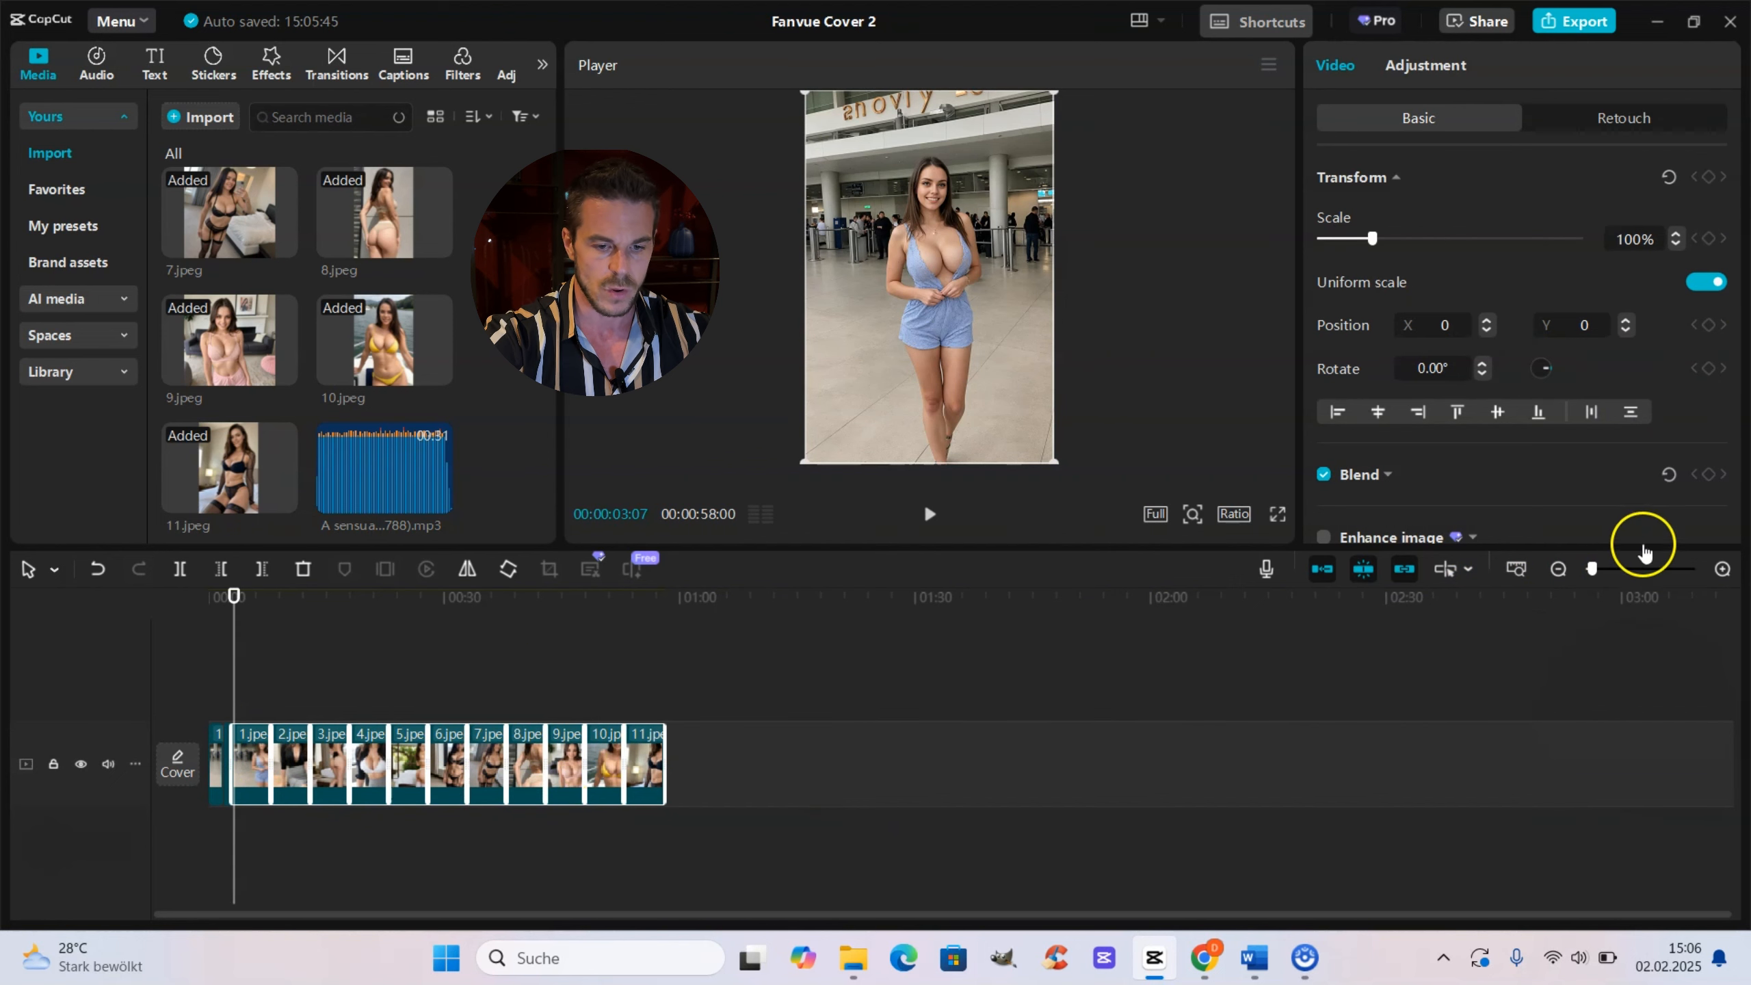
click(1621, 569)
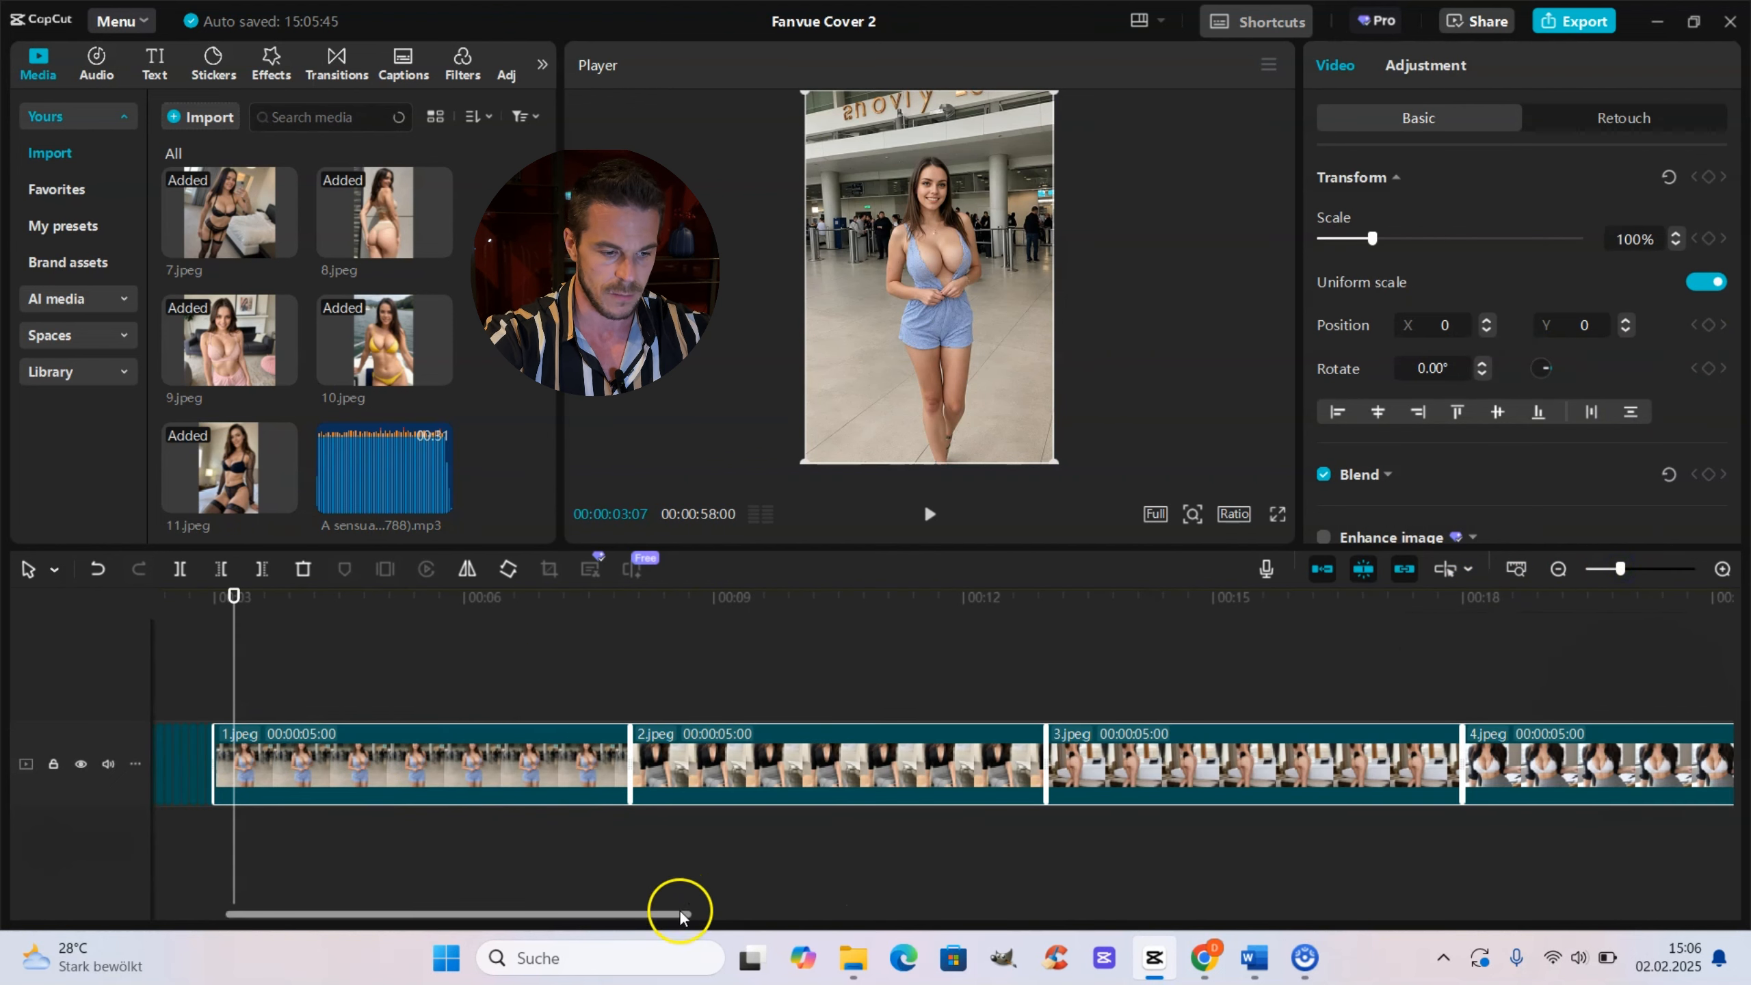
drag(678, 909, 1696, 909)
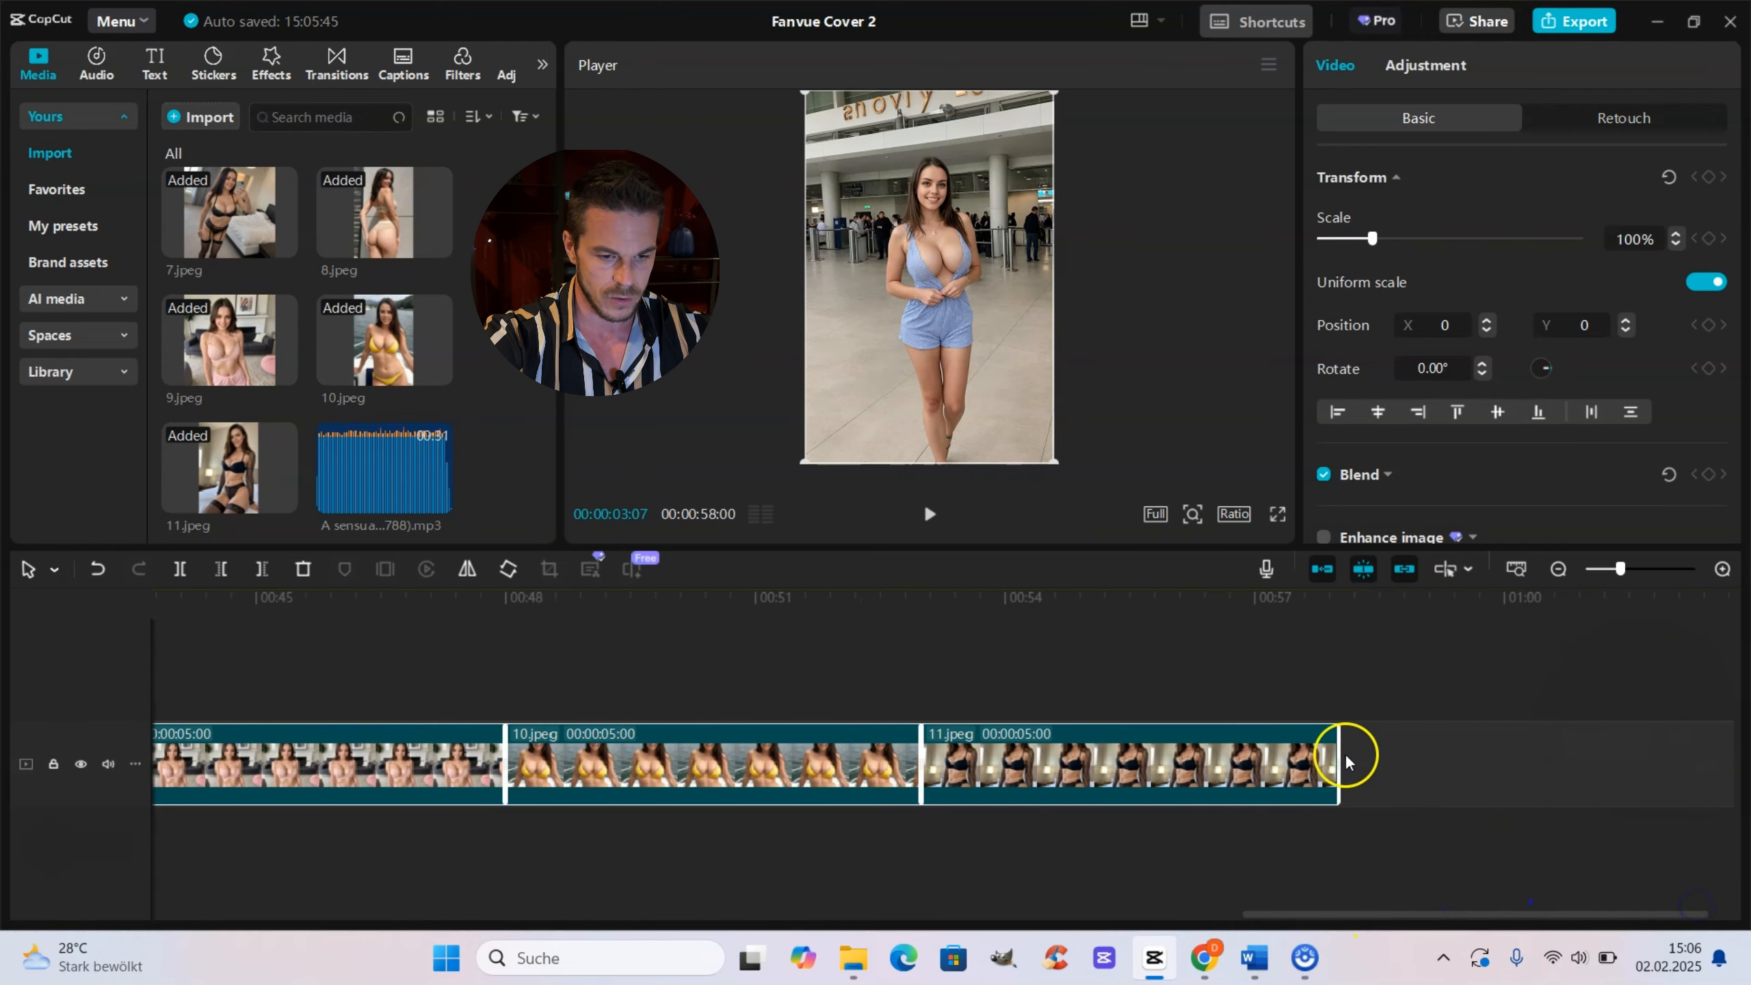
Step: Shorten the second set's clips 1.jpeg through 11.jpeg together to about 1:08 each and preview the timeline
drag(1339, 755, 1025, 807)
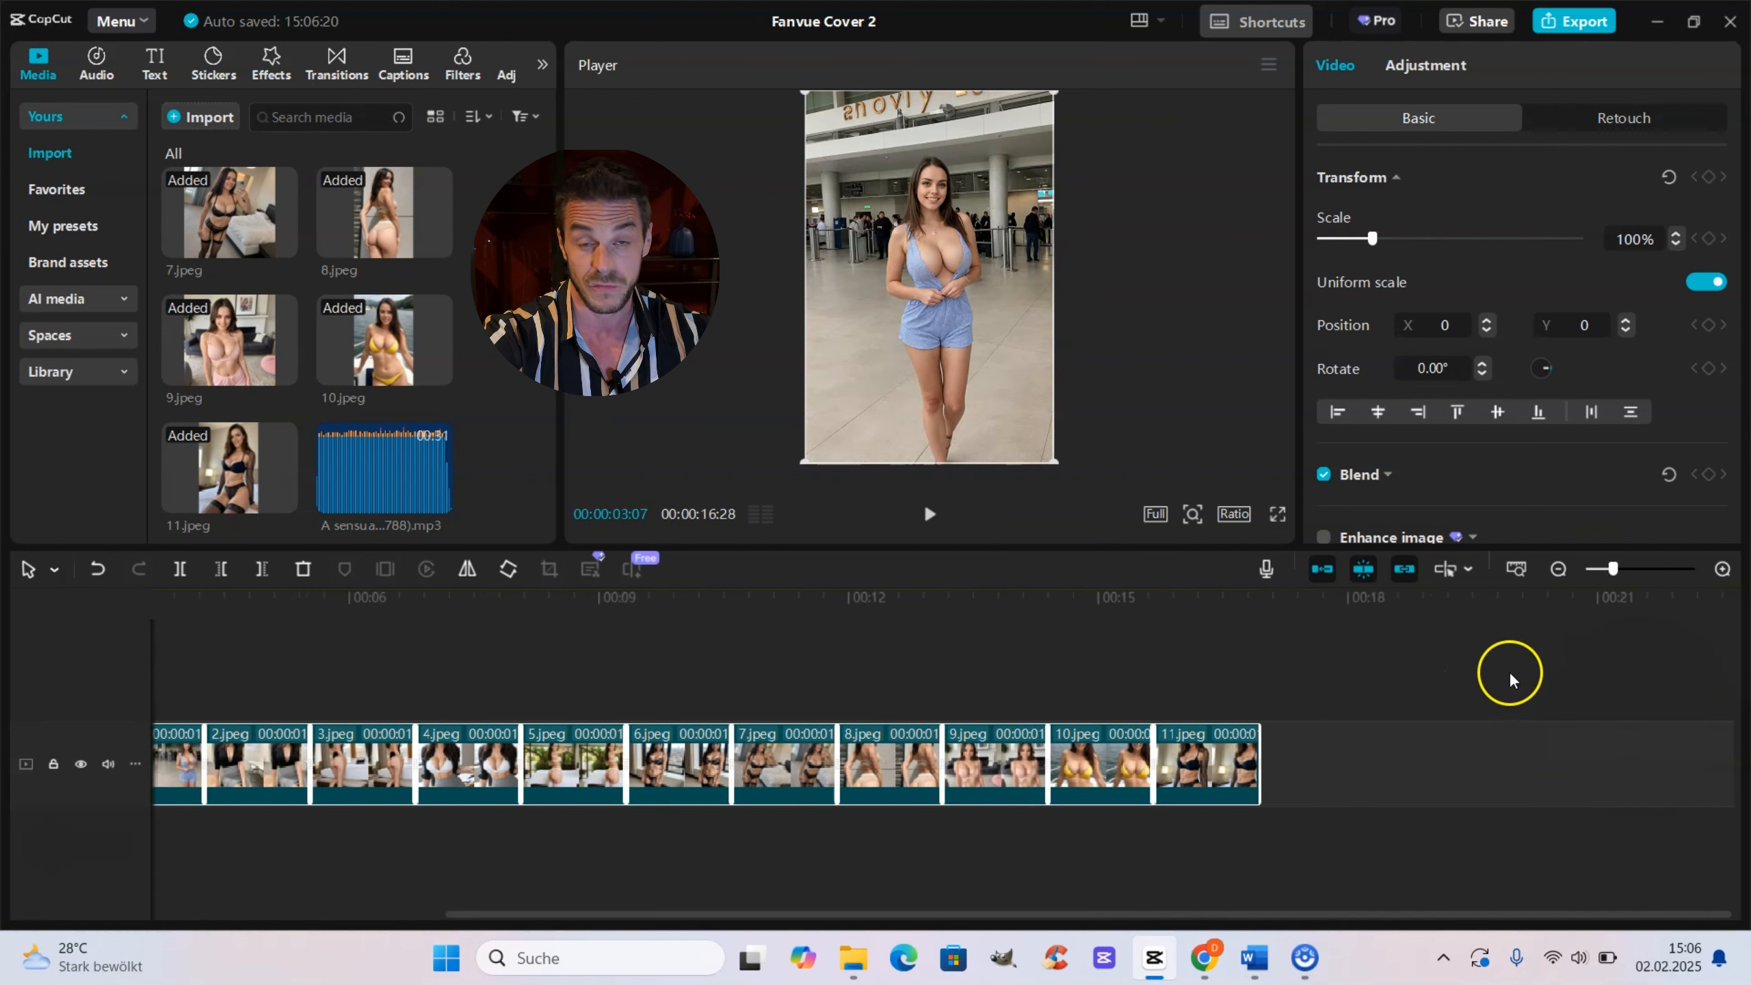
click(1599, 578)
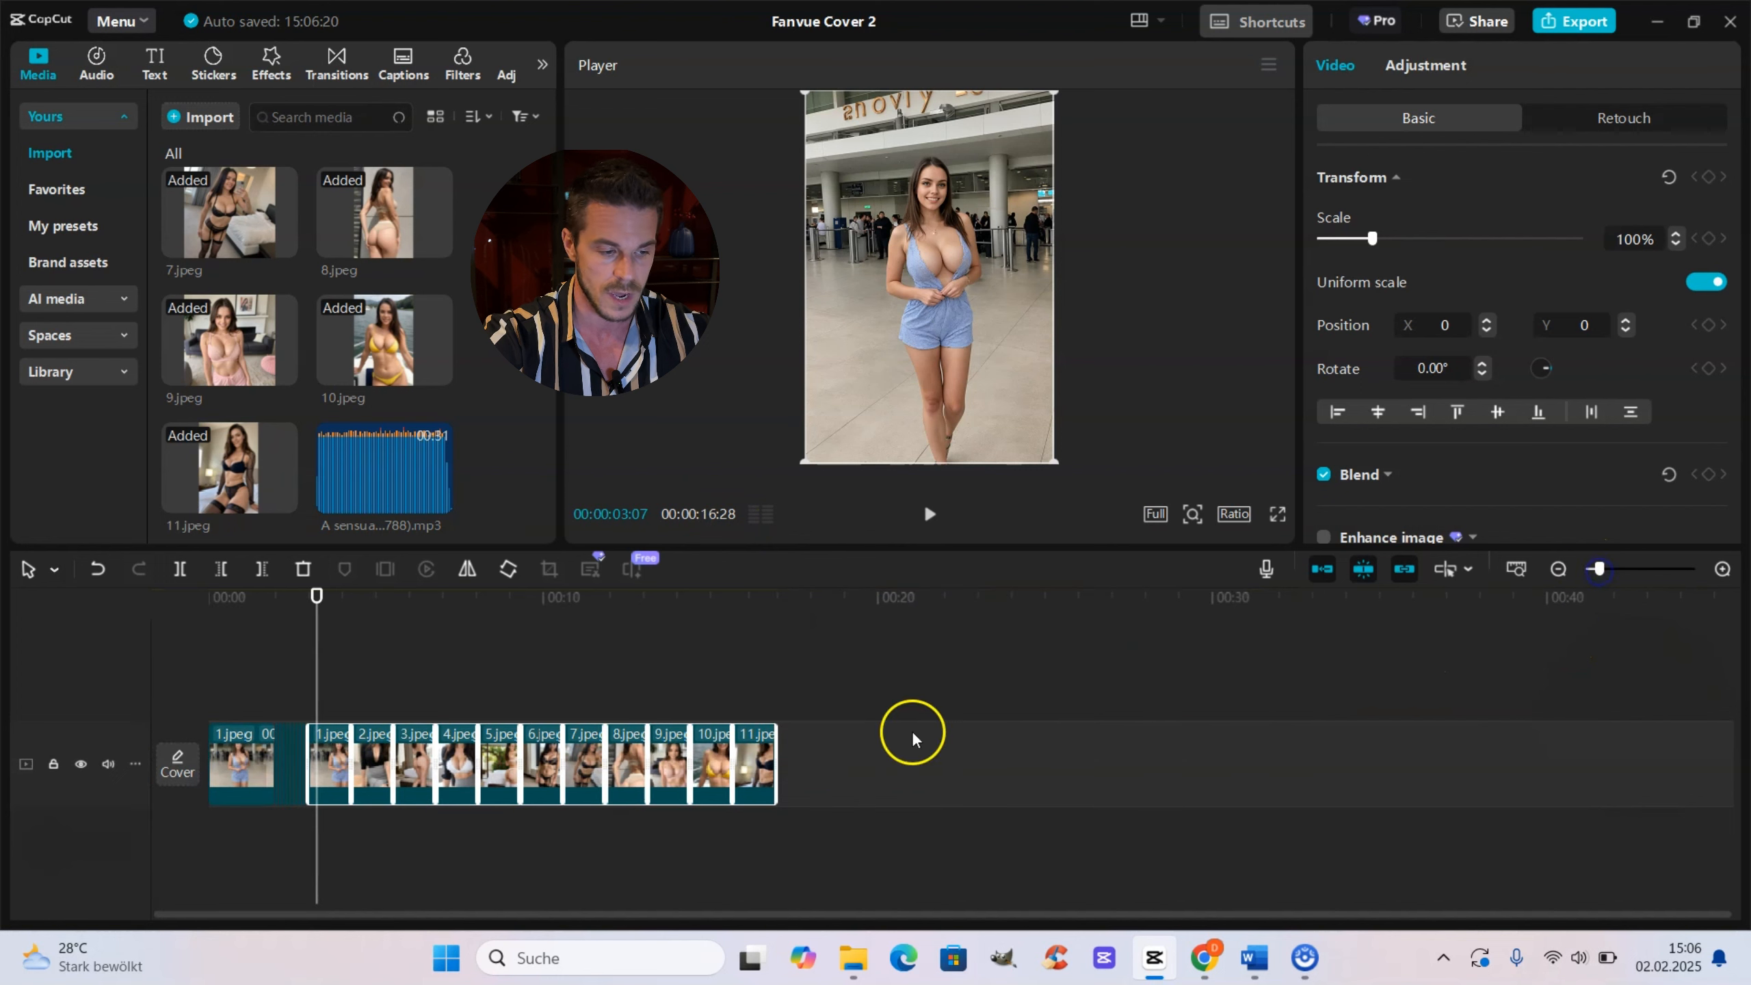
key(space)
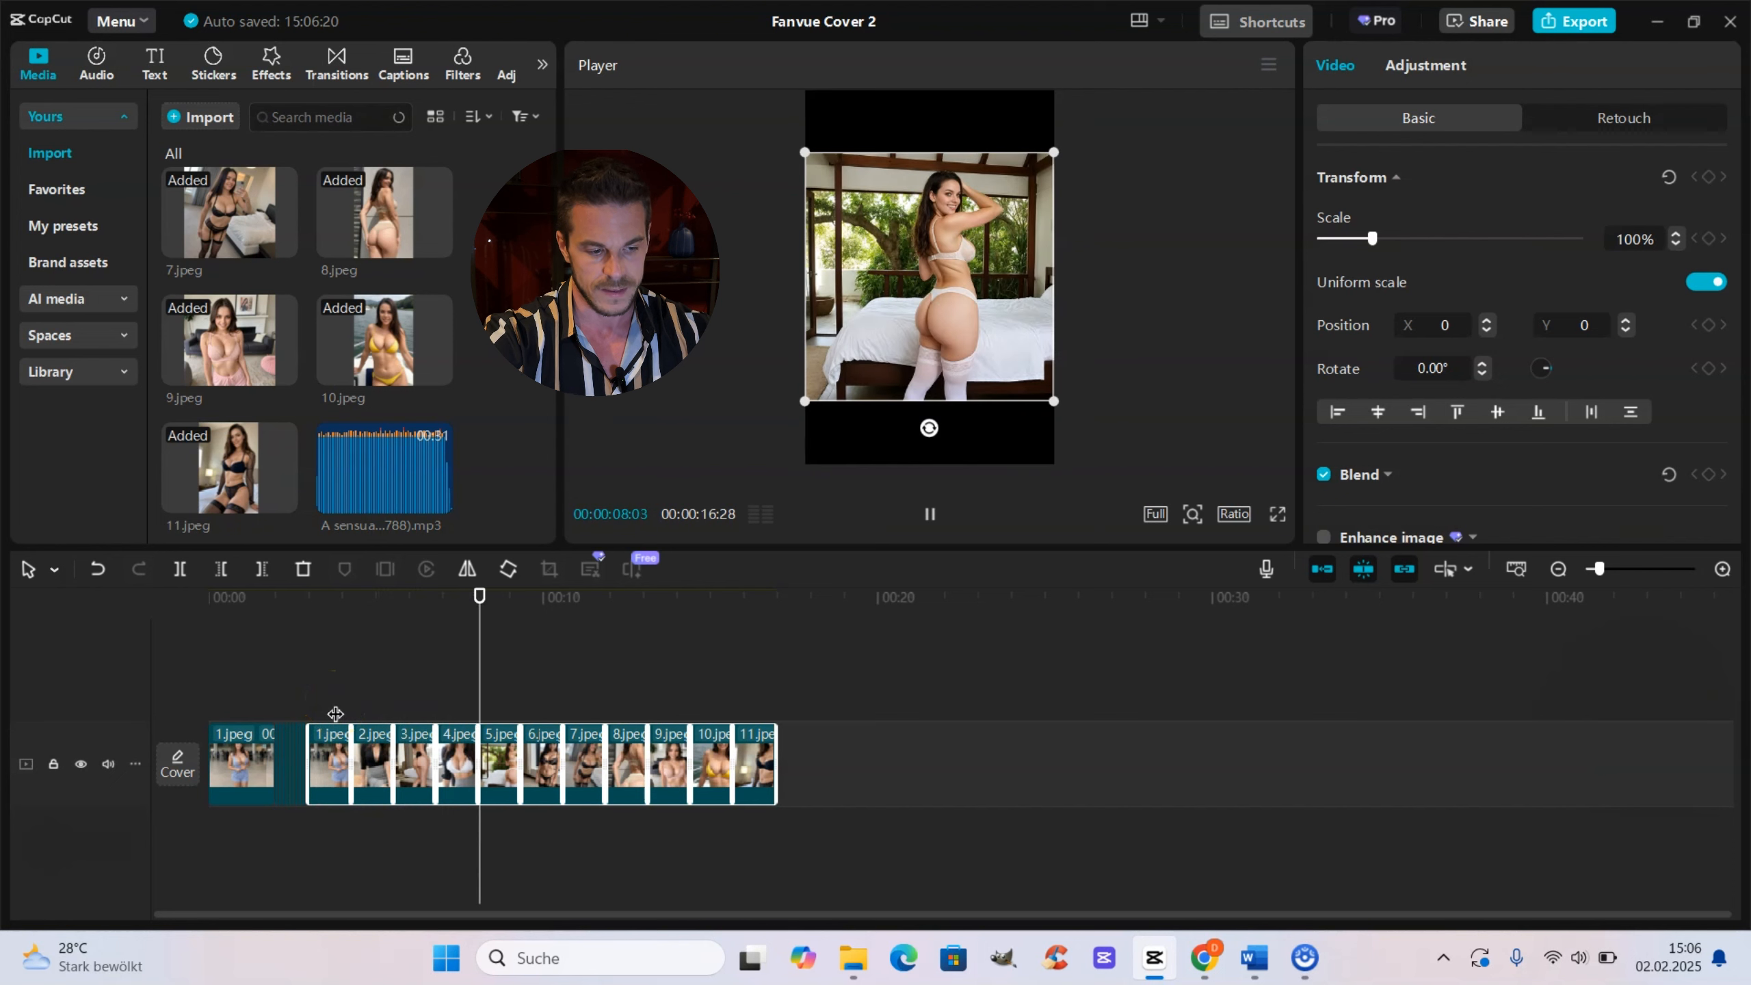
key(space)
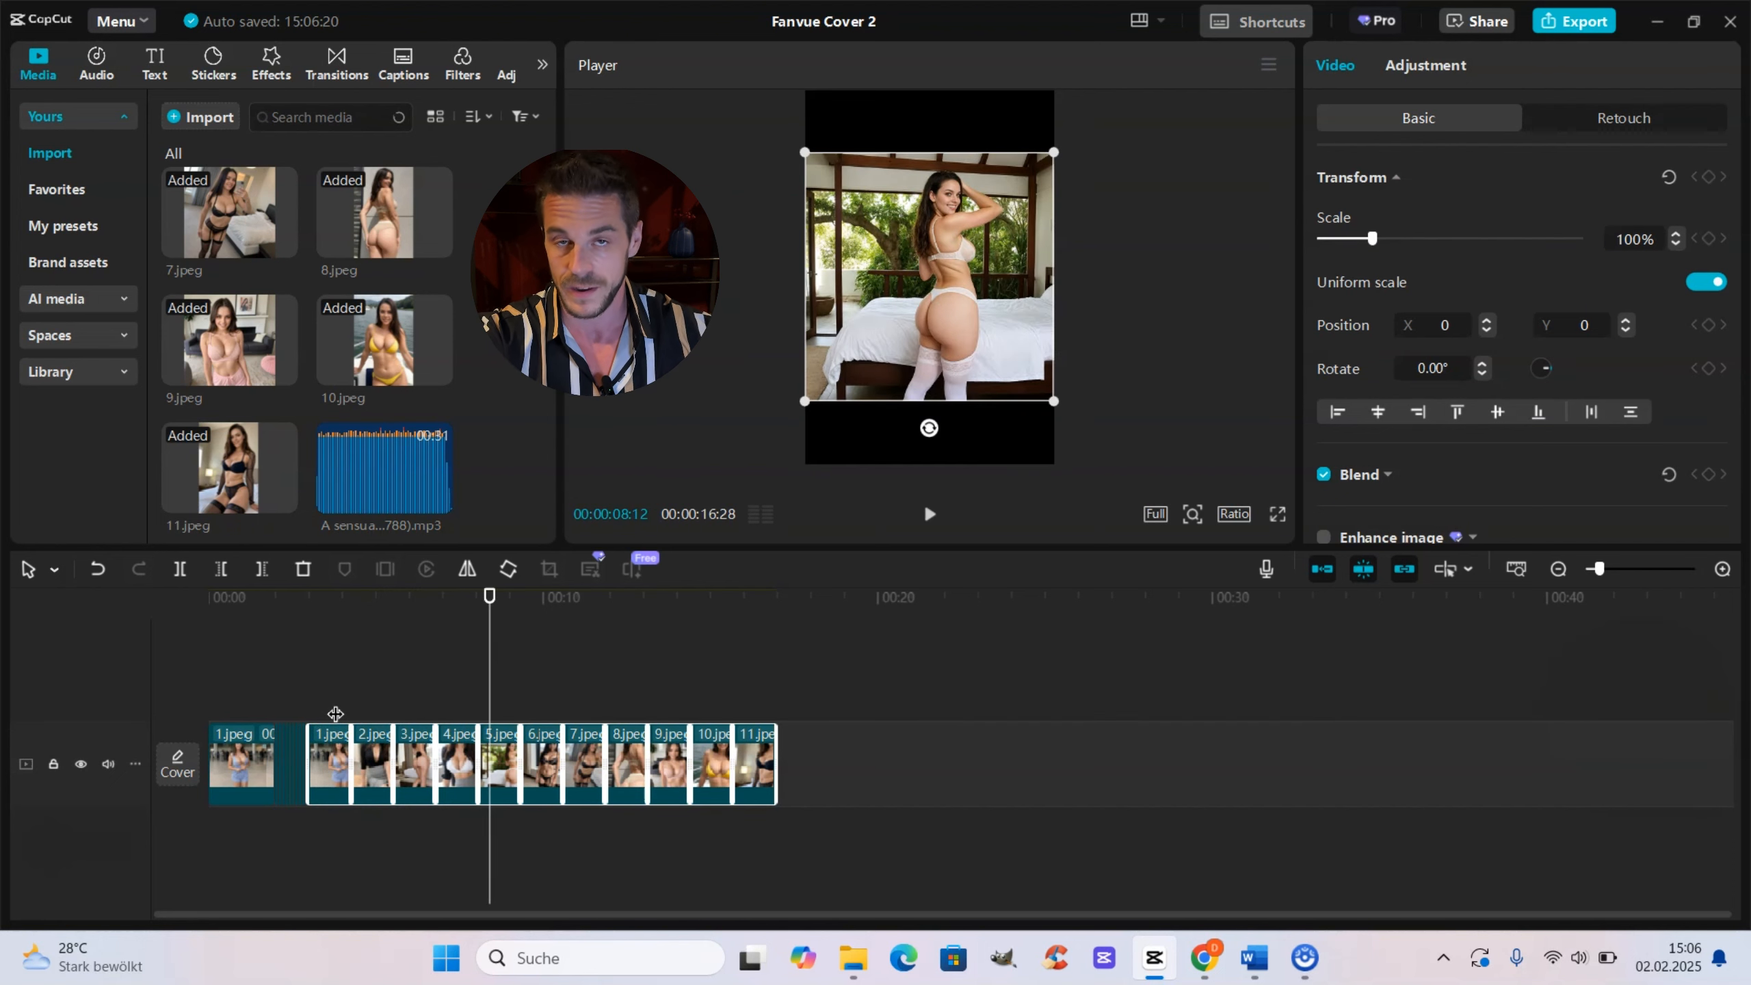
click(335, 714)
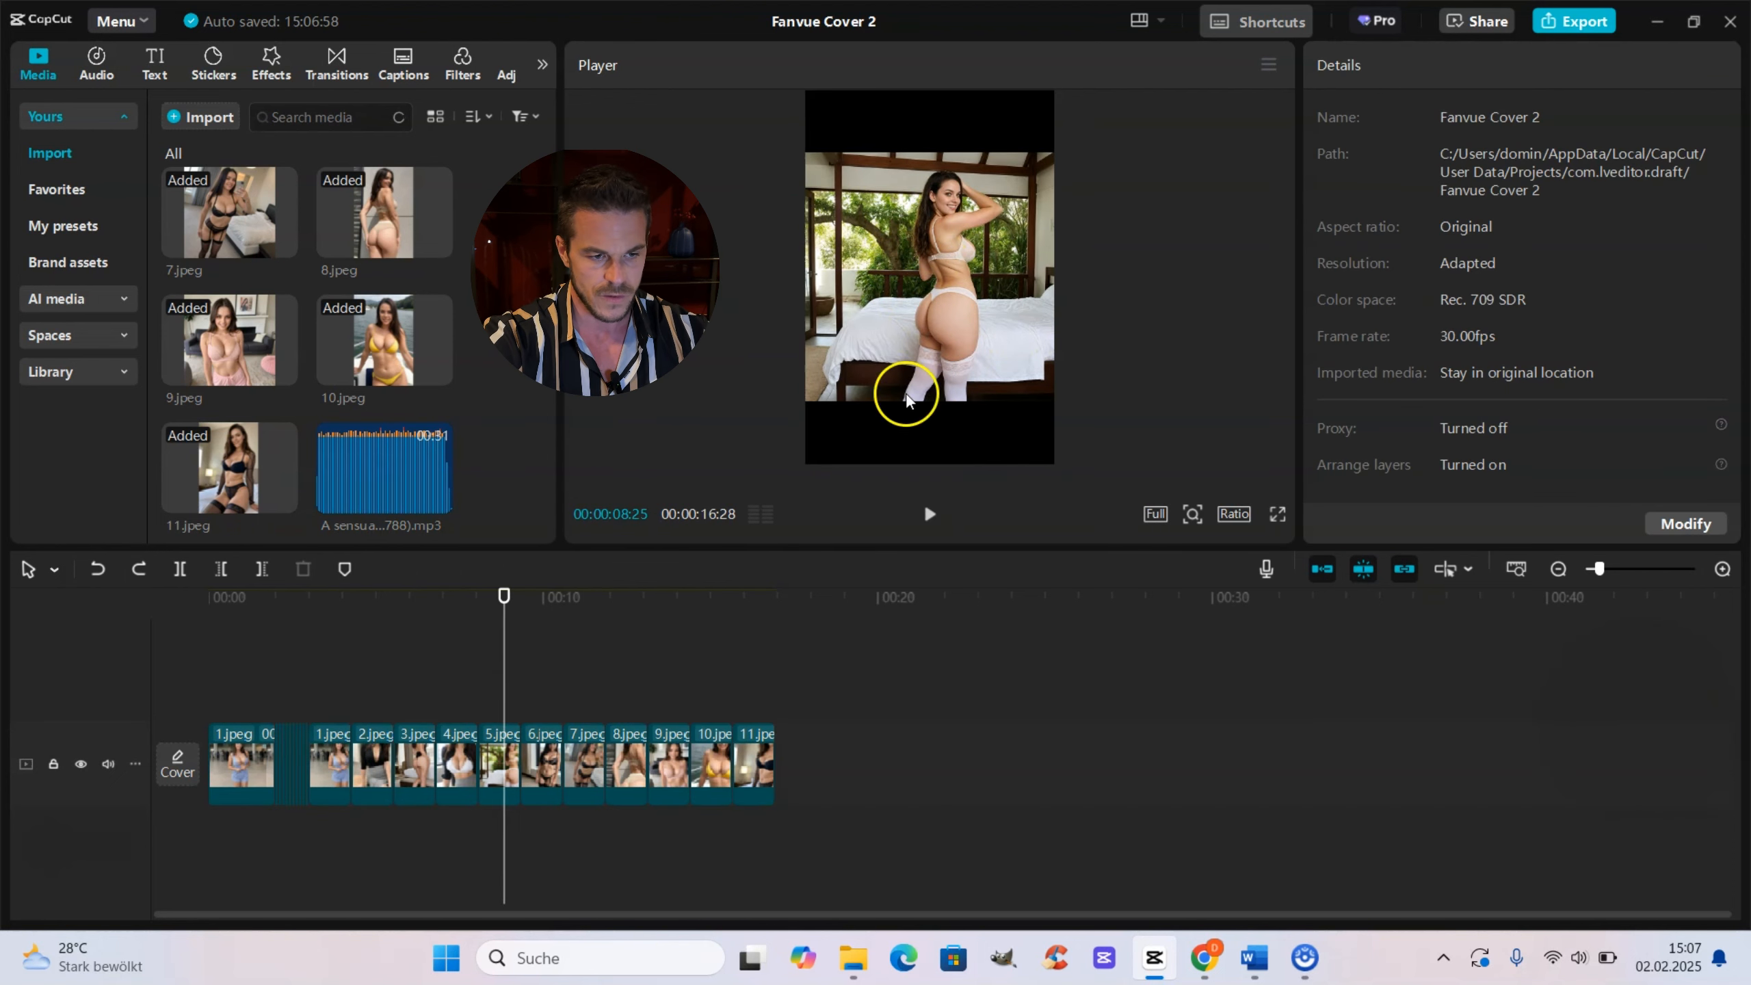
Step: Enlarge the second set's 5.jpeg and 6.jpeg clips to fill the frame, at 155% and 157% scale
click(932, 269)
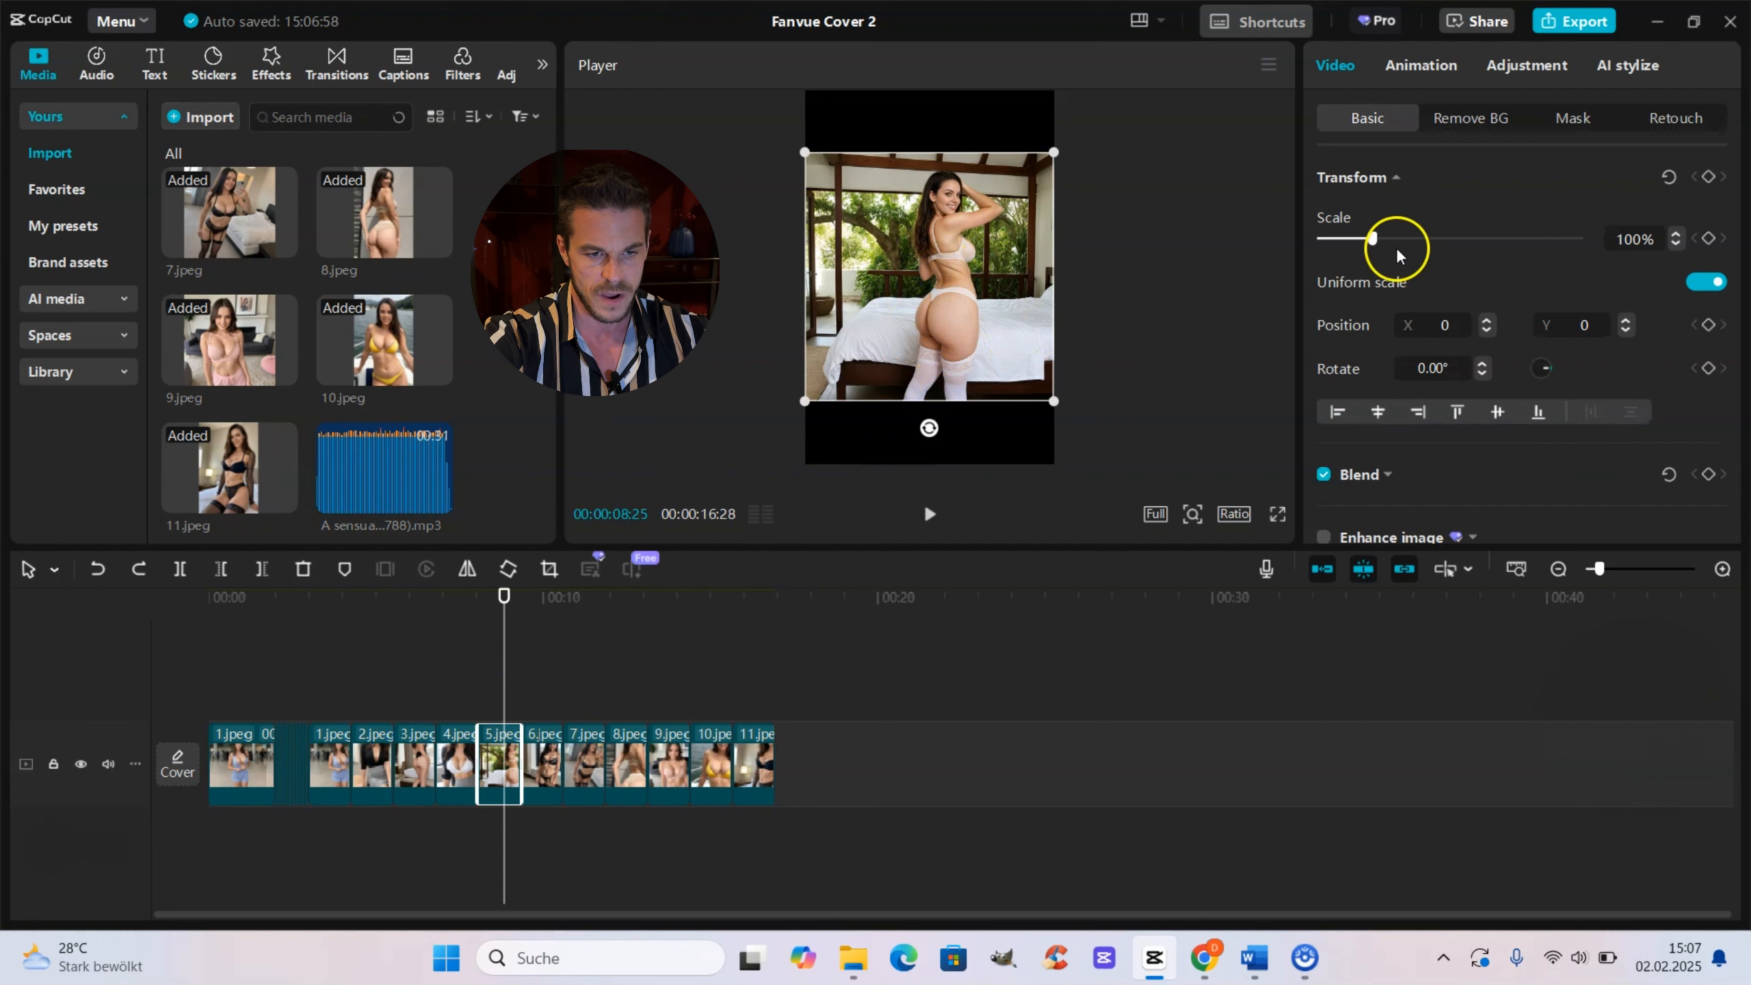
drag(1379, 241, 1406, 243)
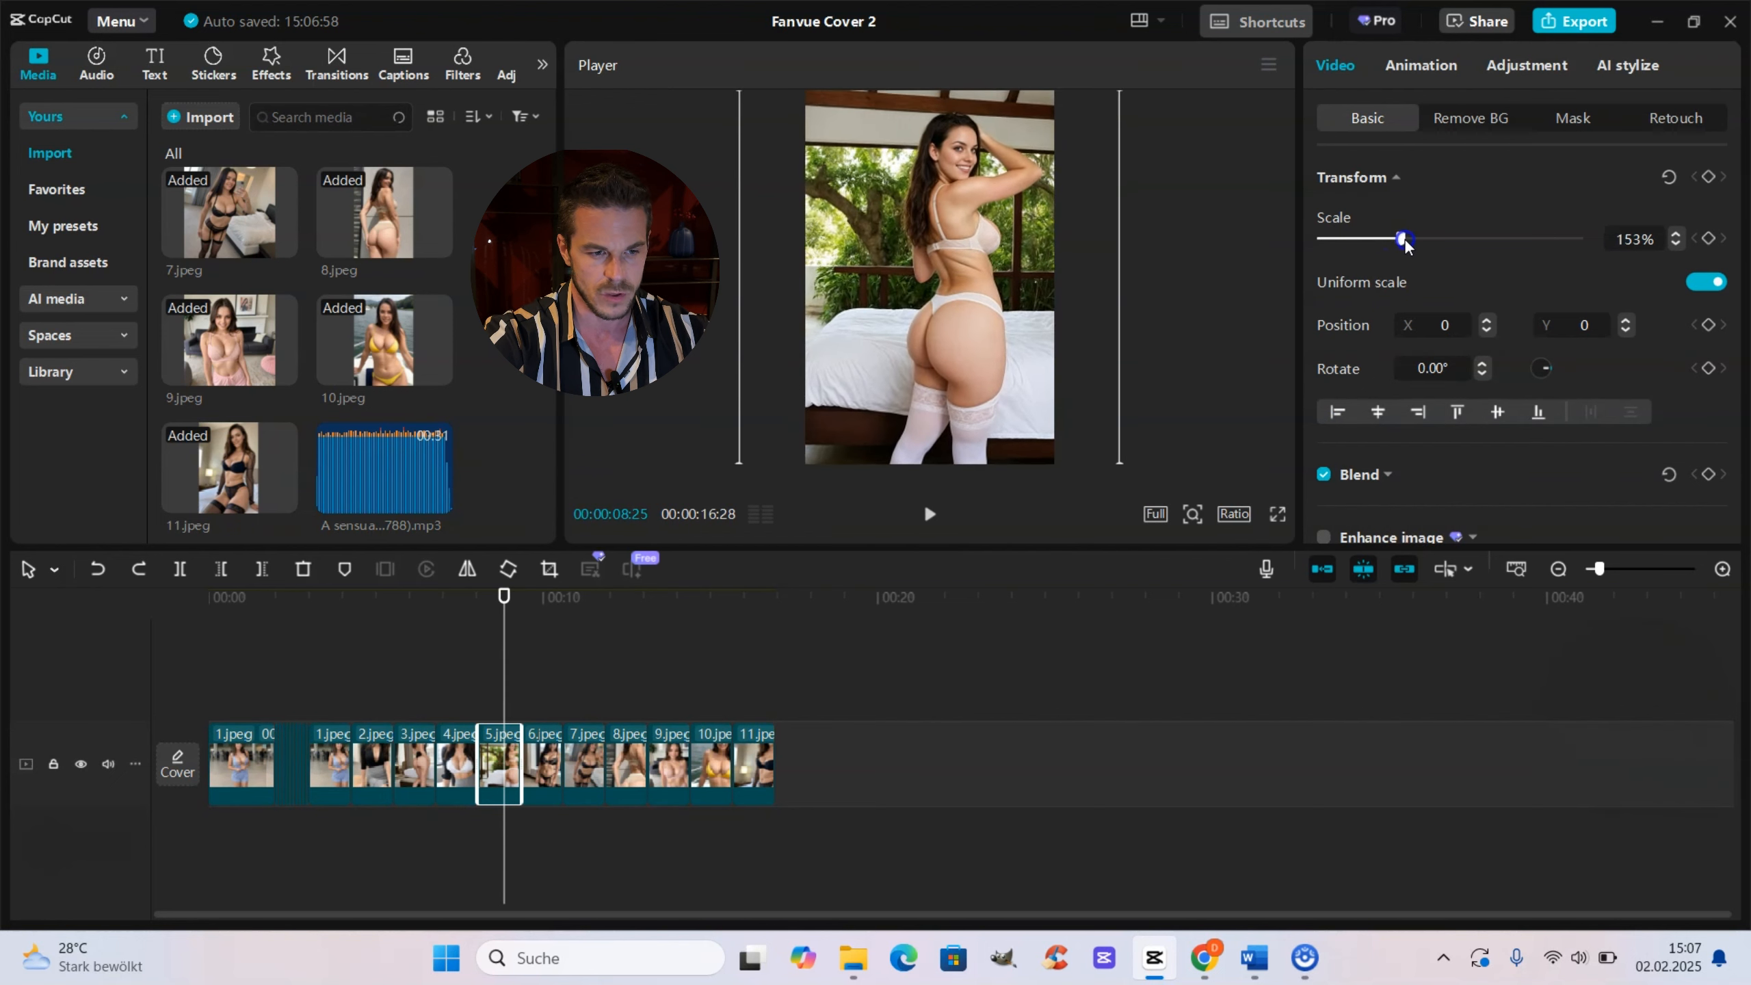
click(543, 678)
click(545, 738)
drag(1376, 237, 1406, 242)
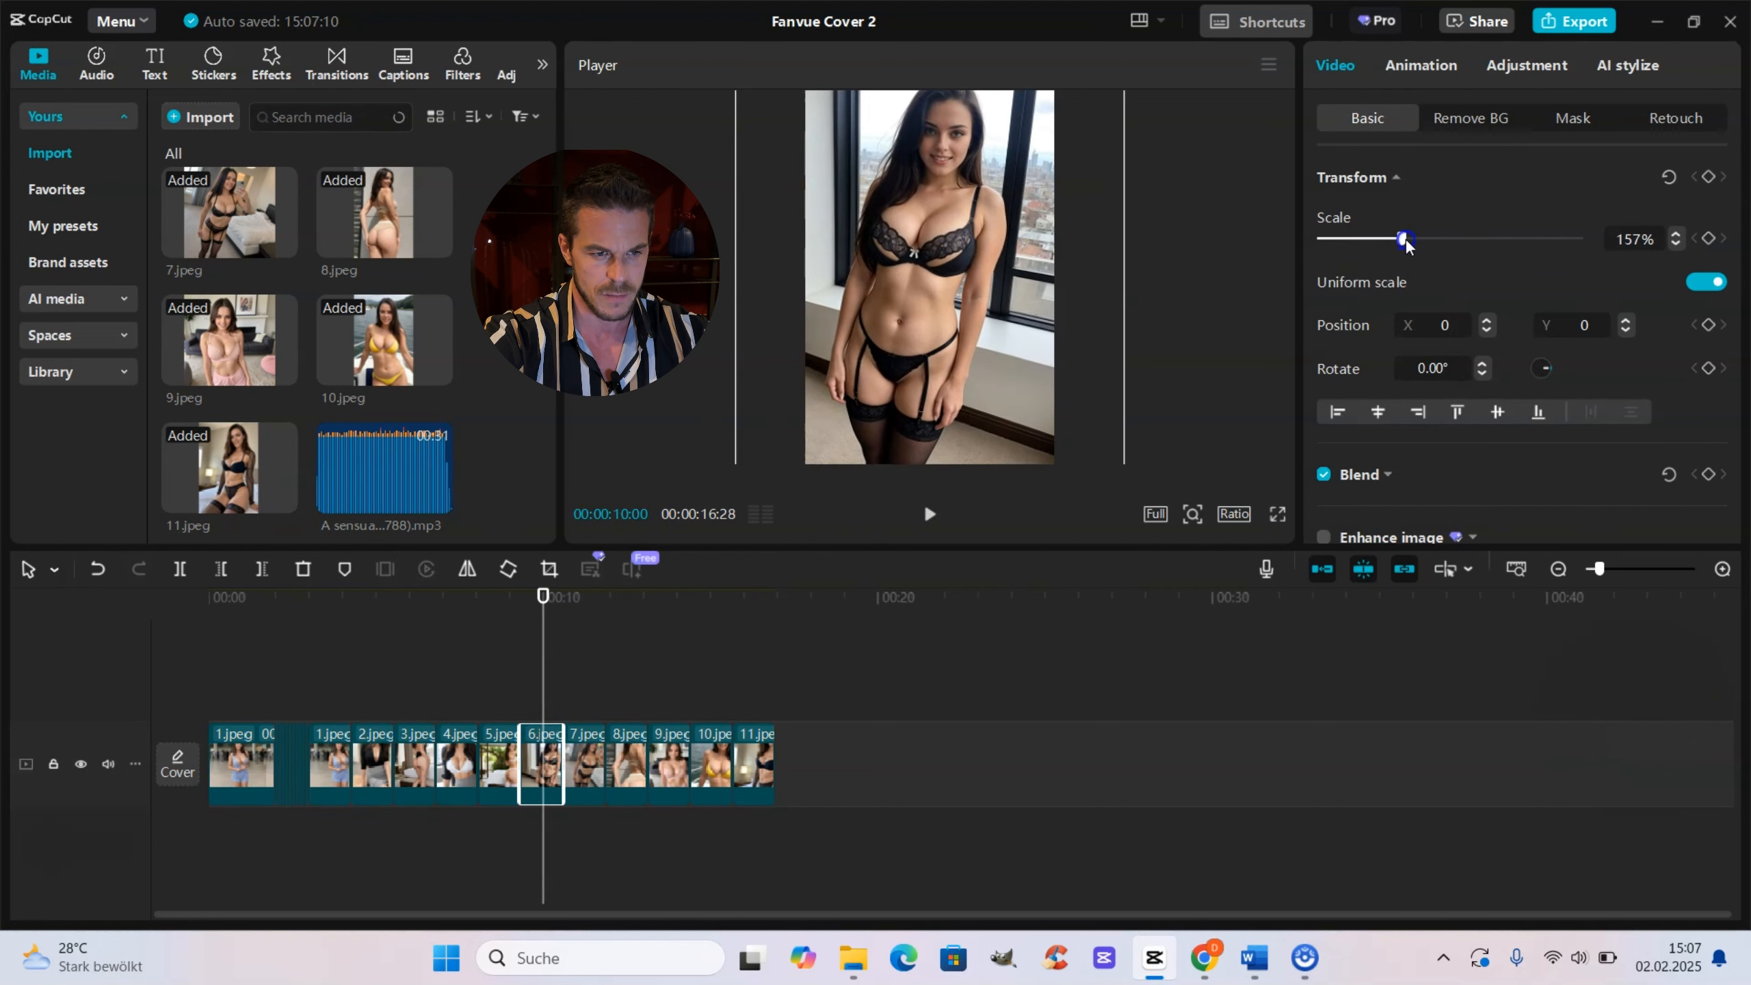
Step: Scale the second set's 7.jpeg clip to 160% and shift it horizontally to X 346
click(587, 677)
click(586, 738)
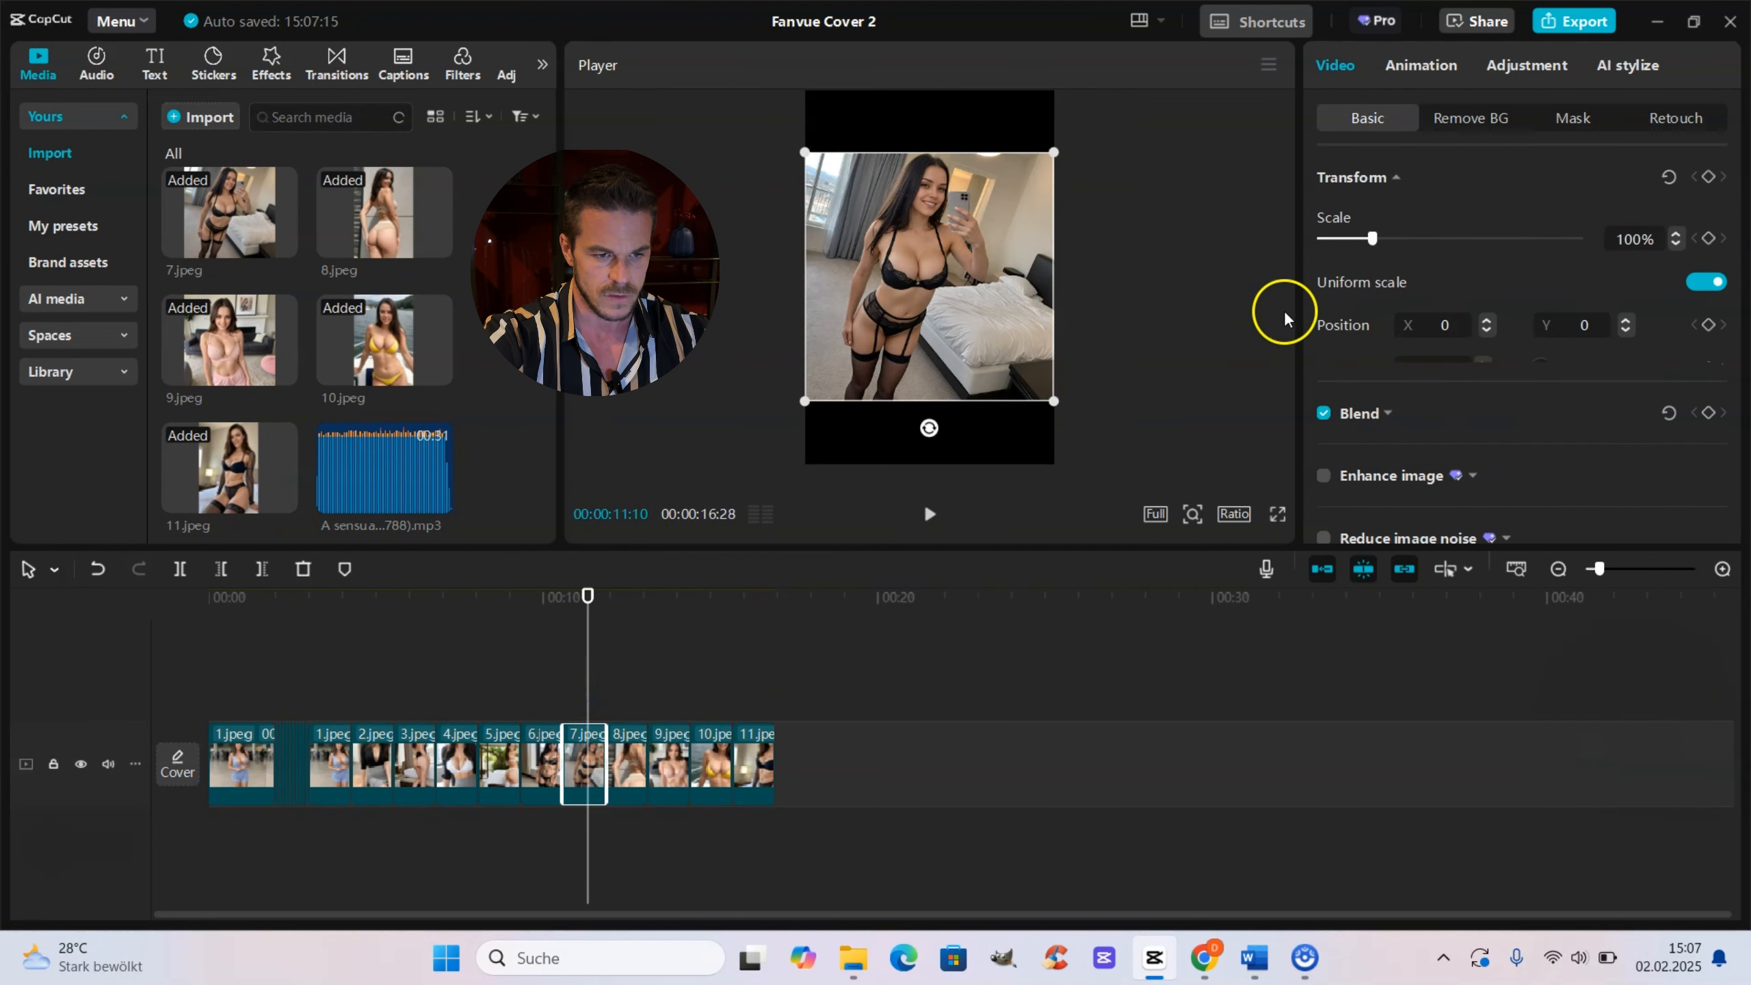
drag(1376, 237, 1404, 238)
drag(1028, 286, 1055, 288)
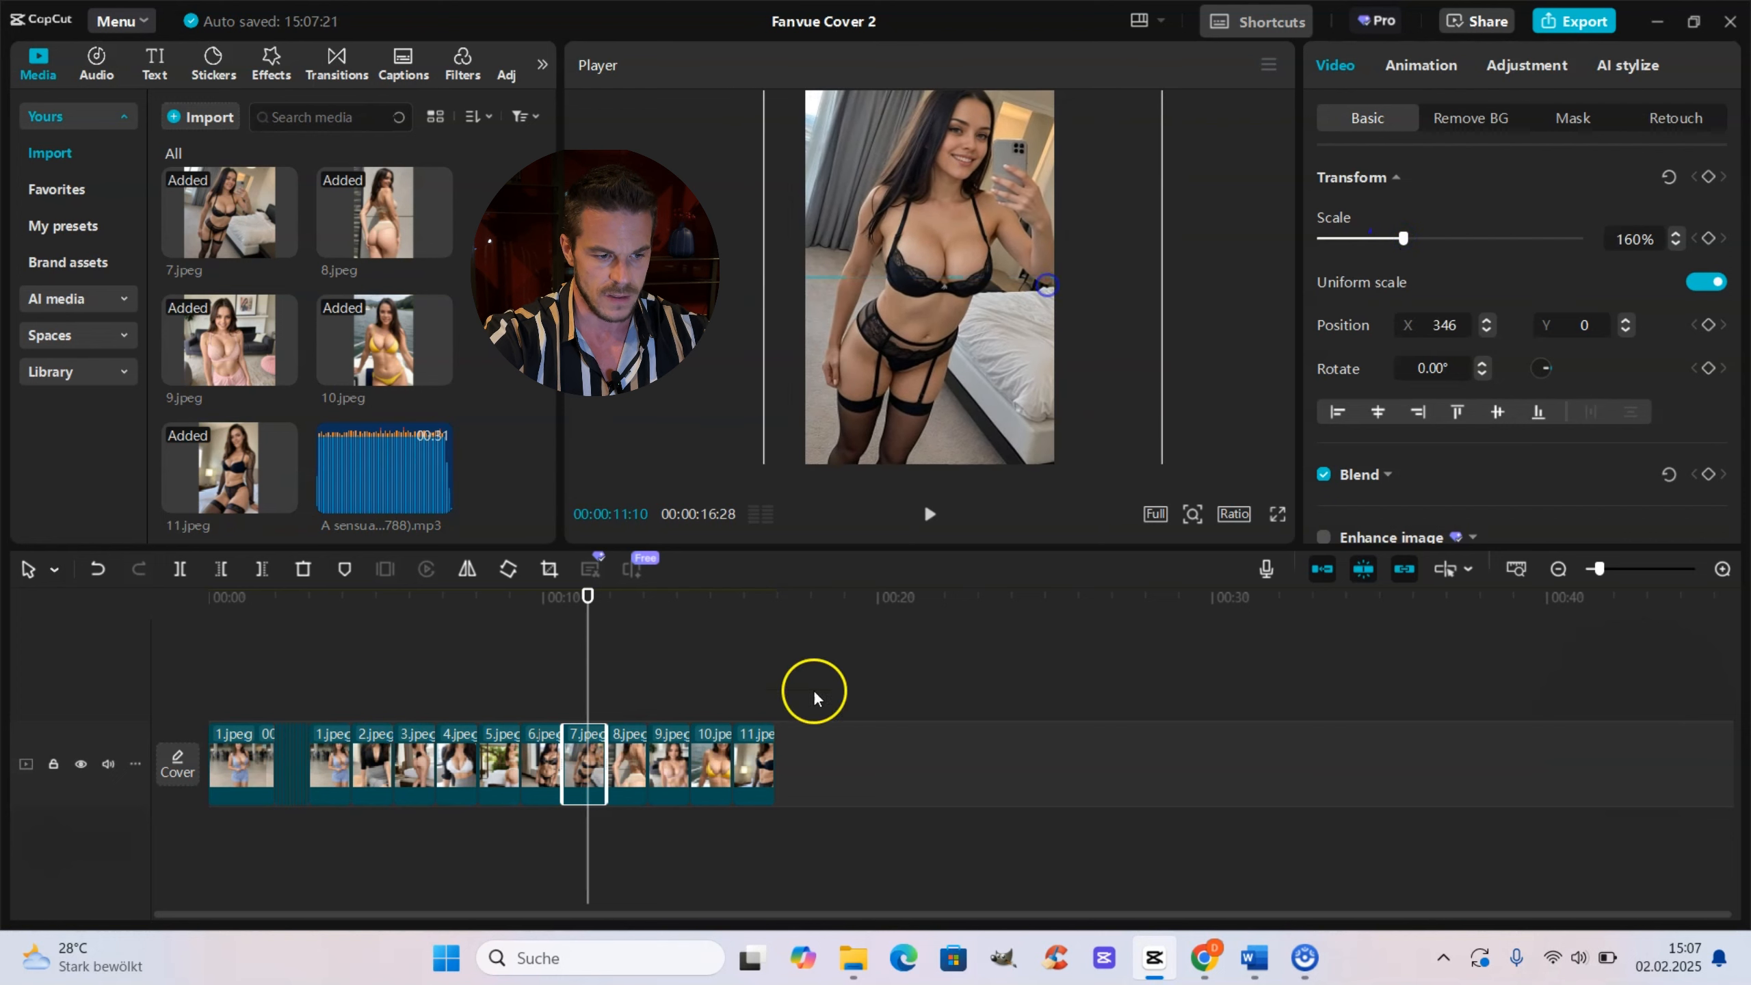
Step: Scale the second set's 9.jpeg clip to 153% and shift it horizontally to X 228
click(671, 689)
click(673, 739)
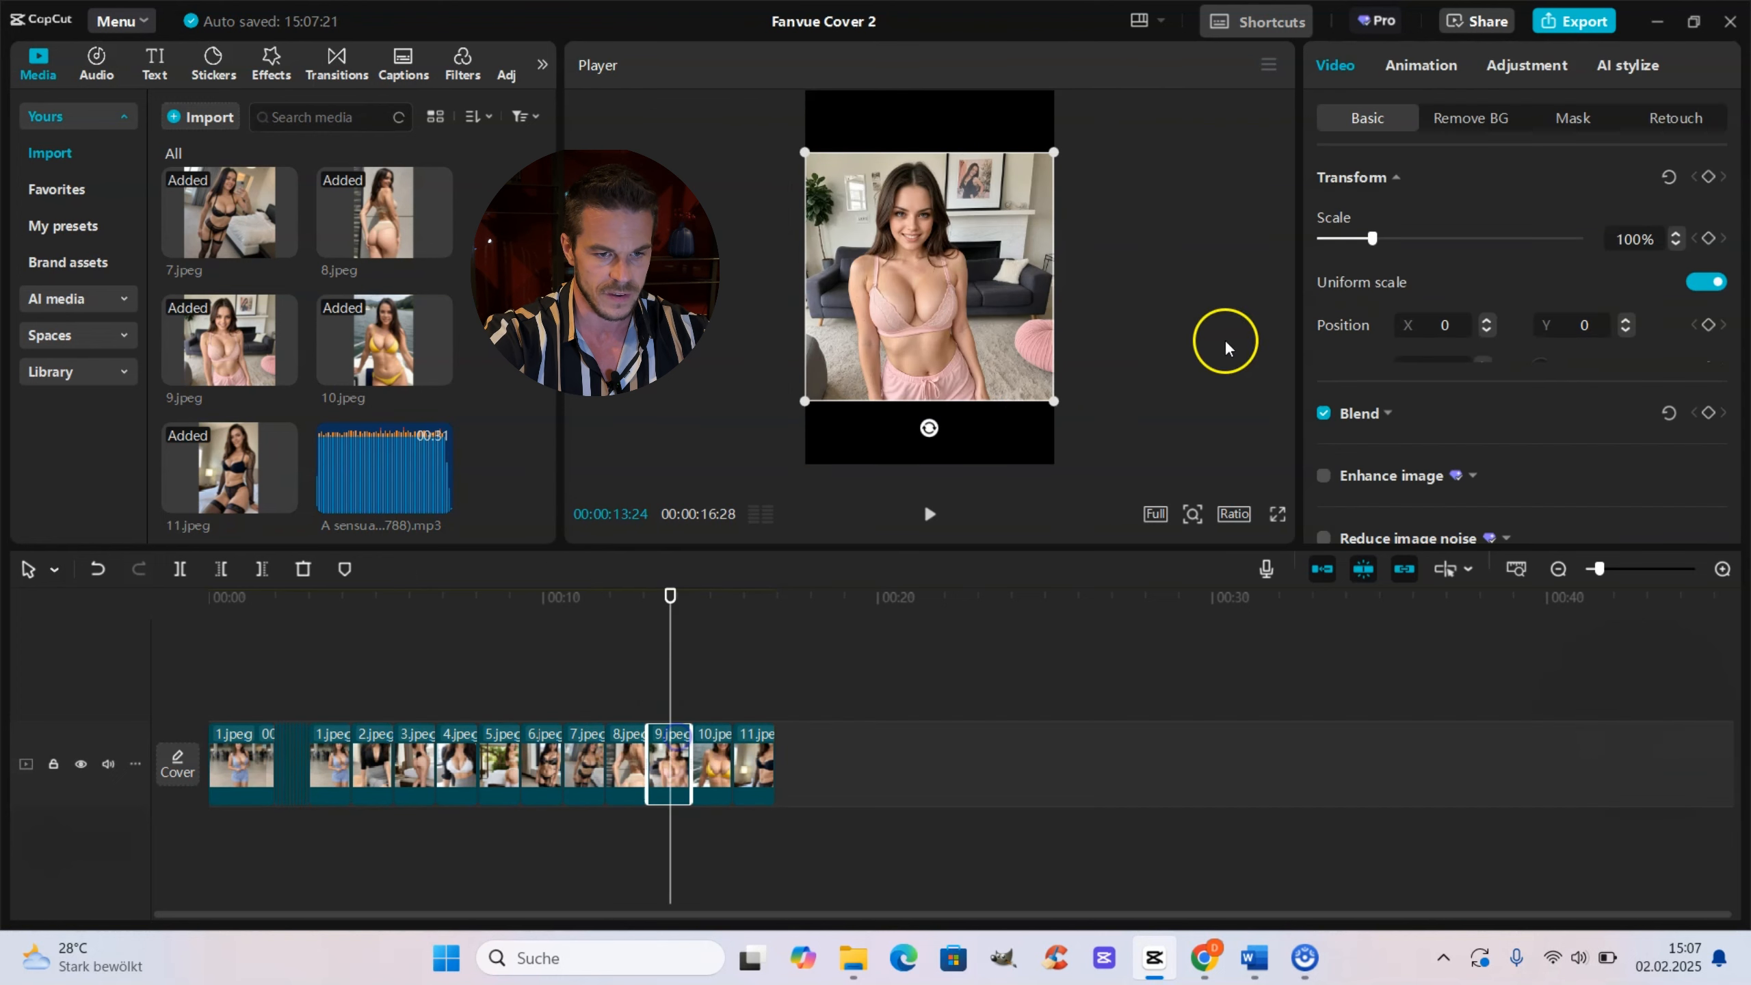
drag(1376, 237, 1402, 245)
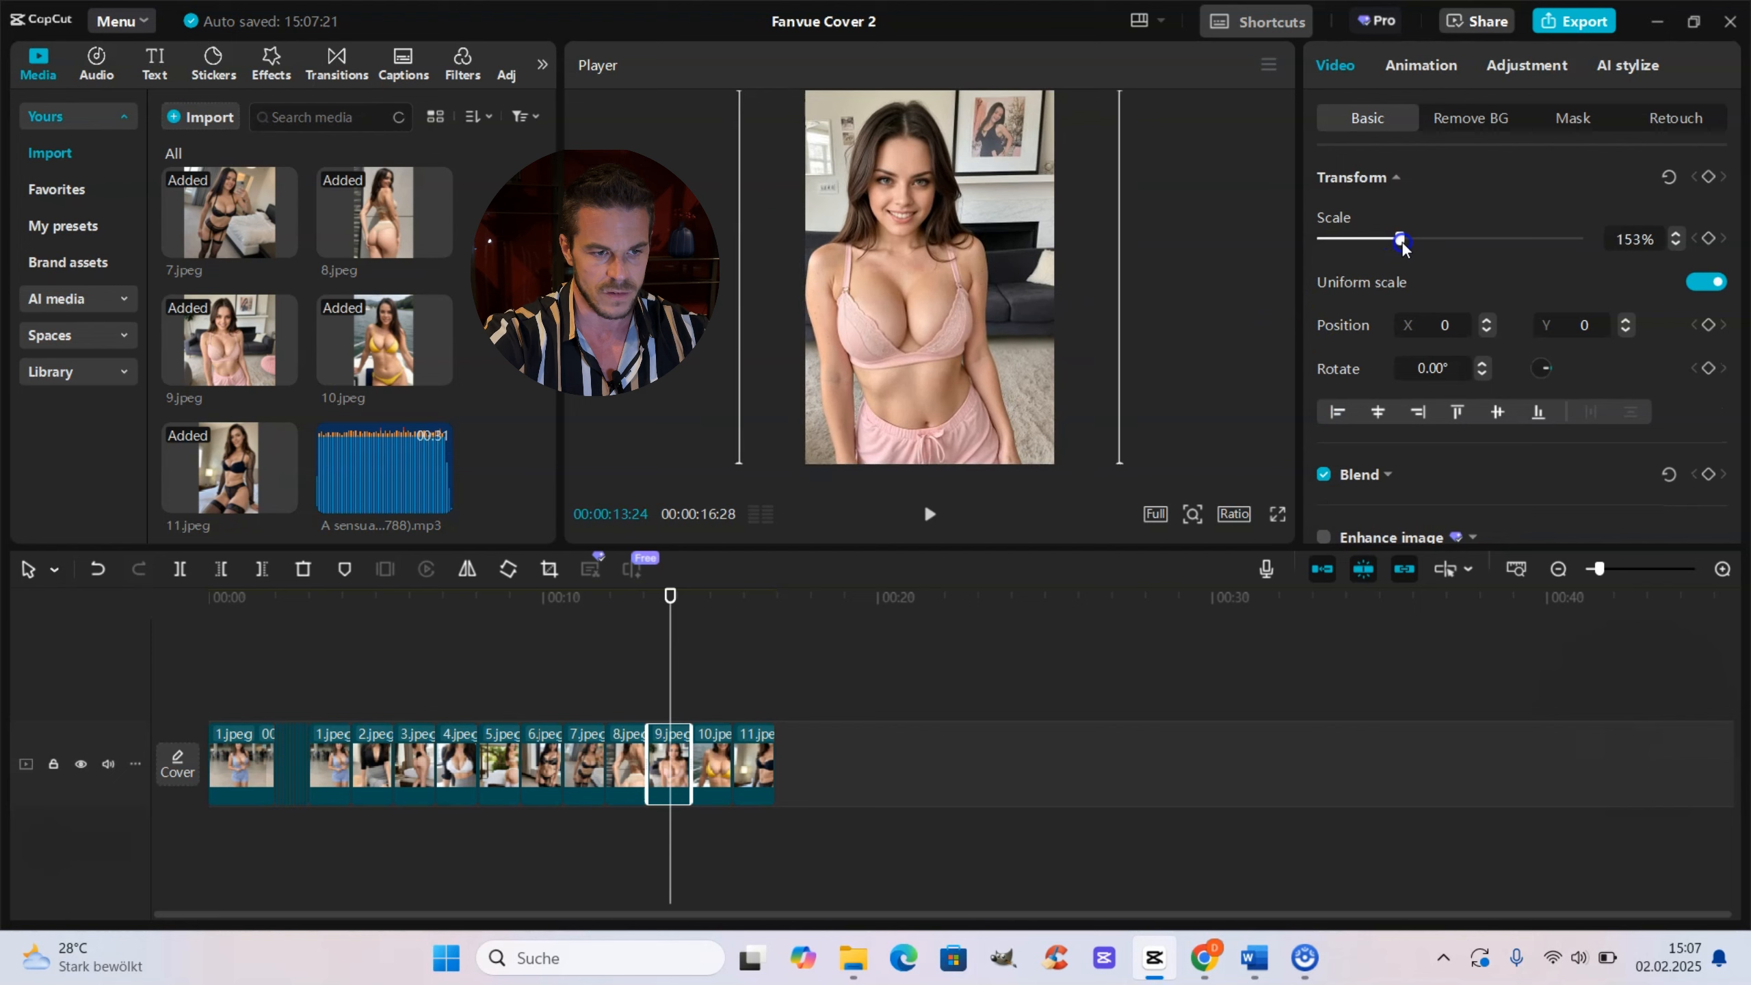
drag(929, 331, 951, 331)
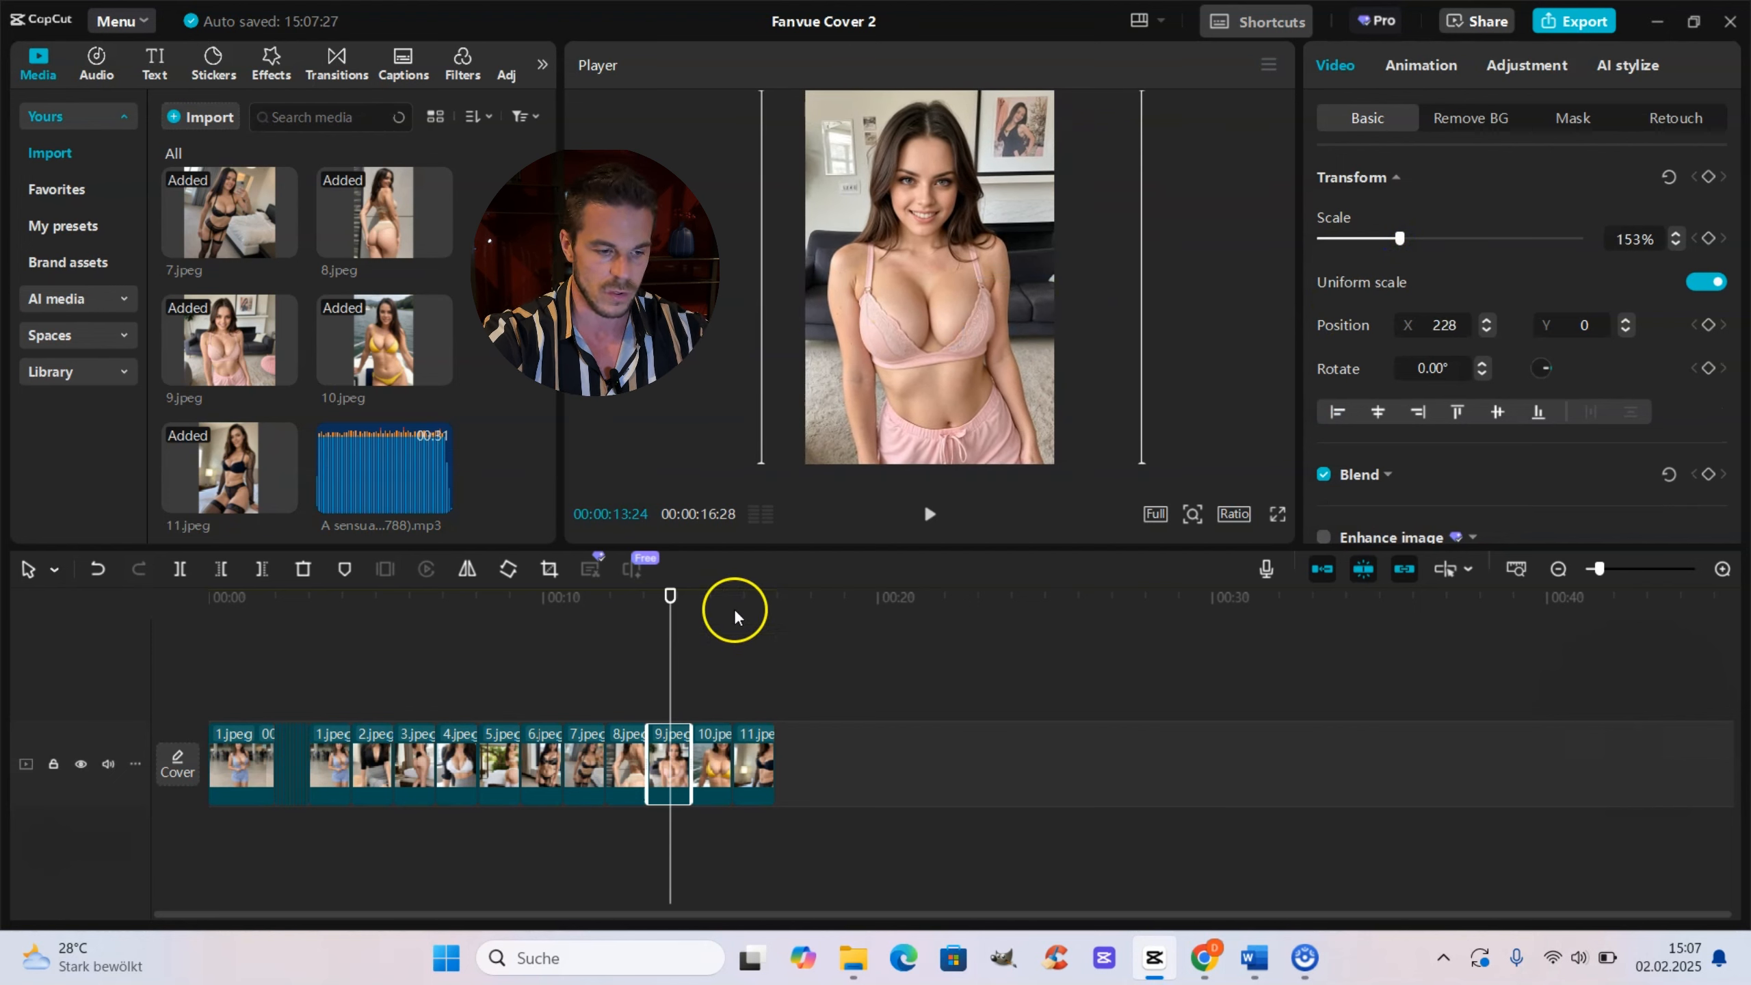
Step: Scale the fast sequence's 5.jpeg clip to 155% so it fills the frame
click(712, 652)
drag(712, 661, 746, 662)
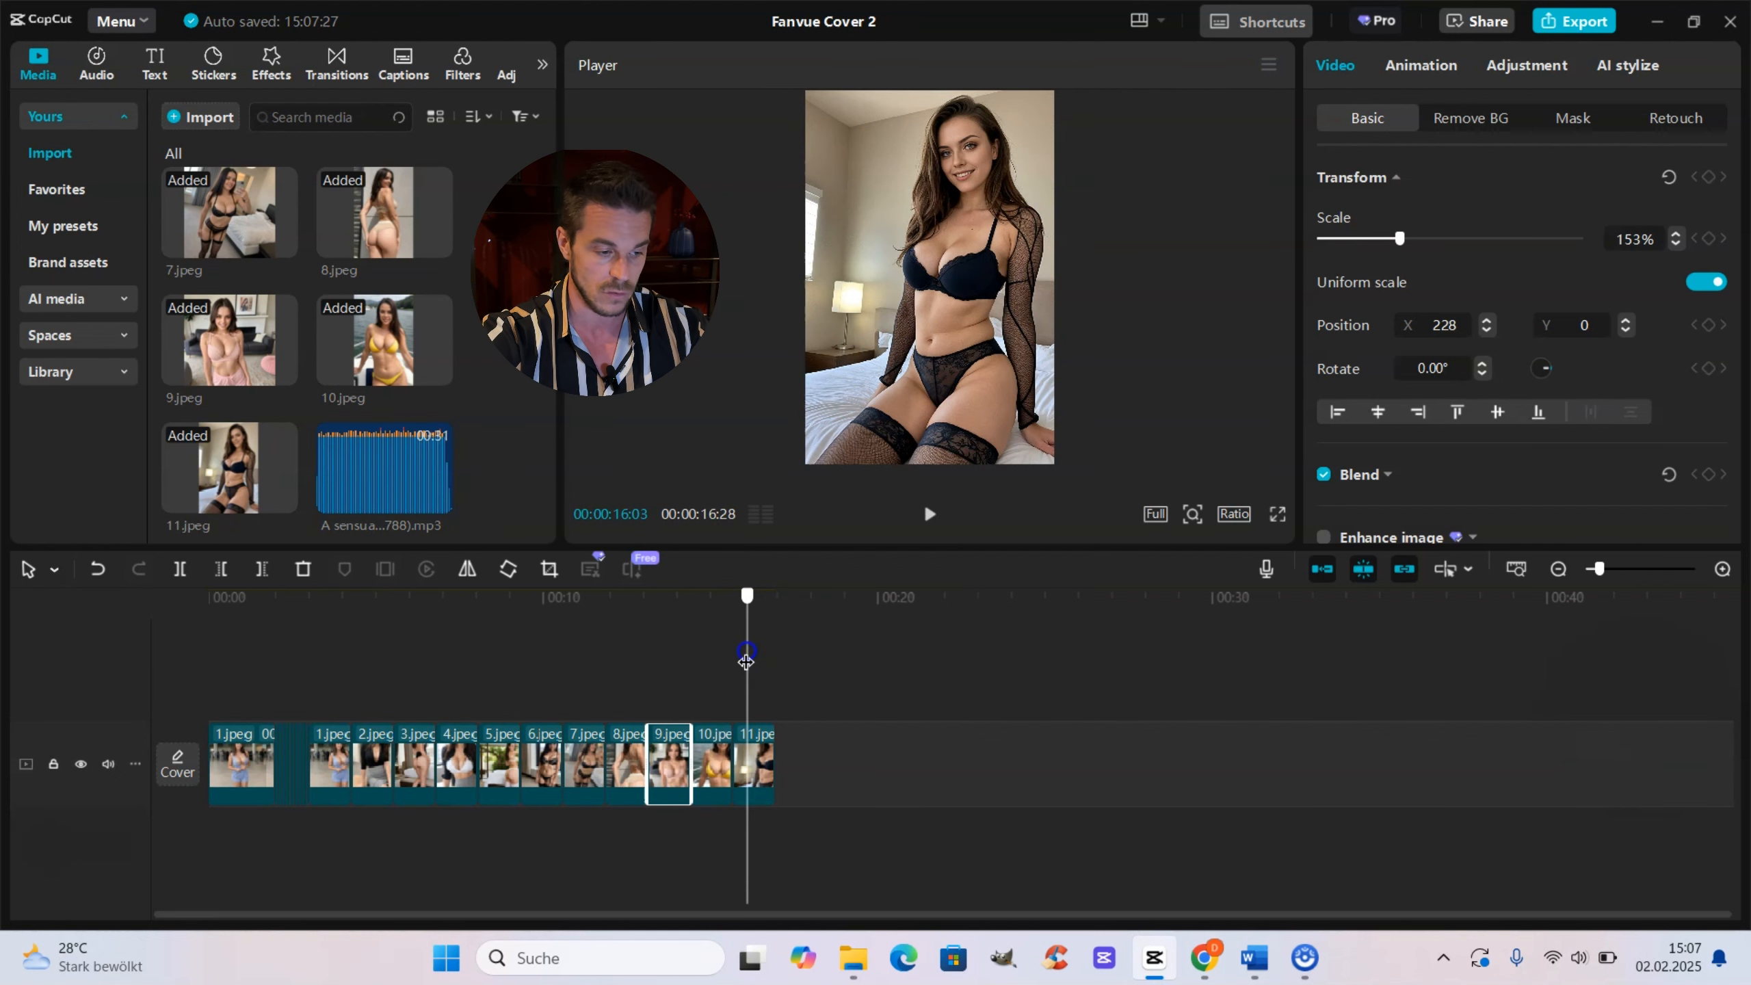
drag(747, 662, 316, 664)
drag(317, 664, 286, 664)
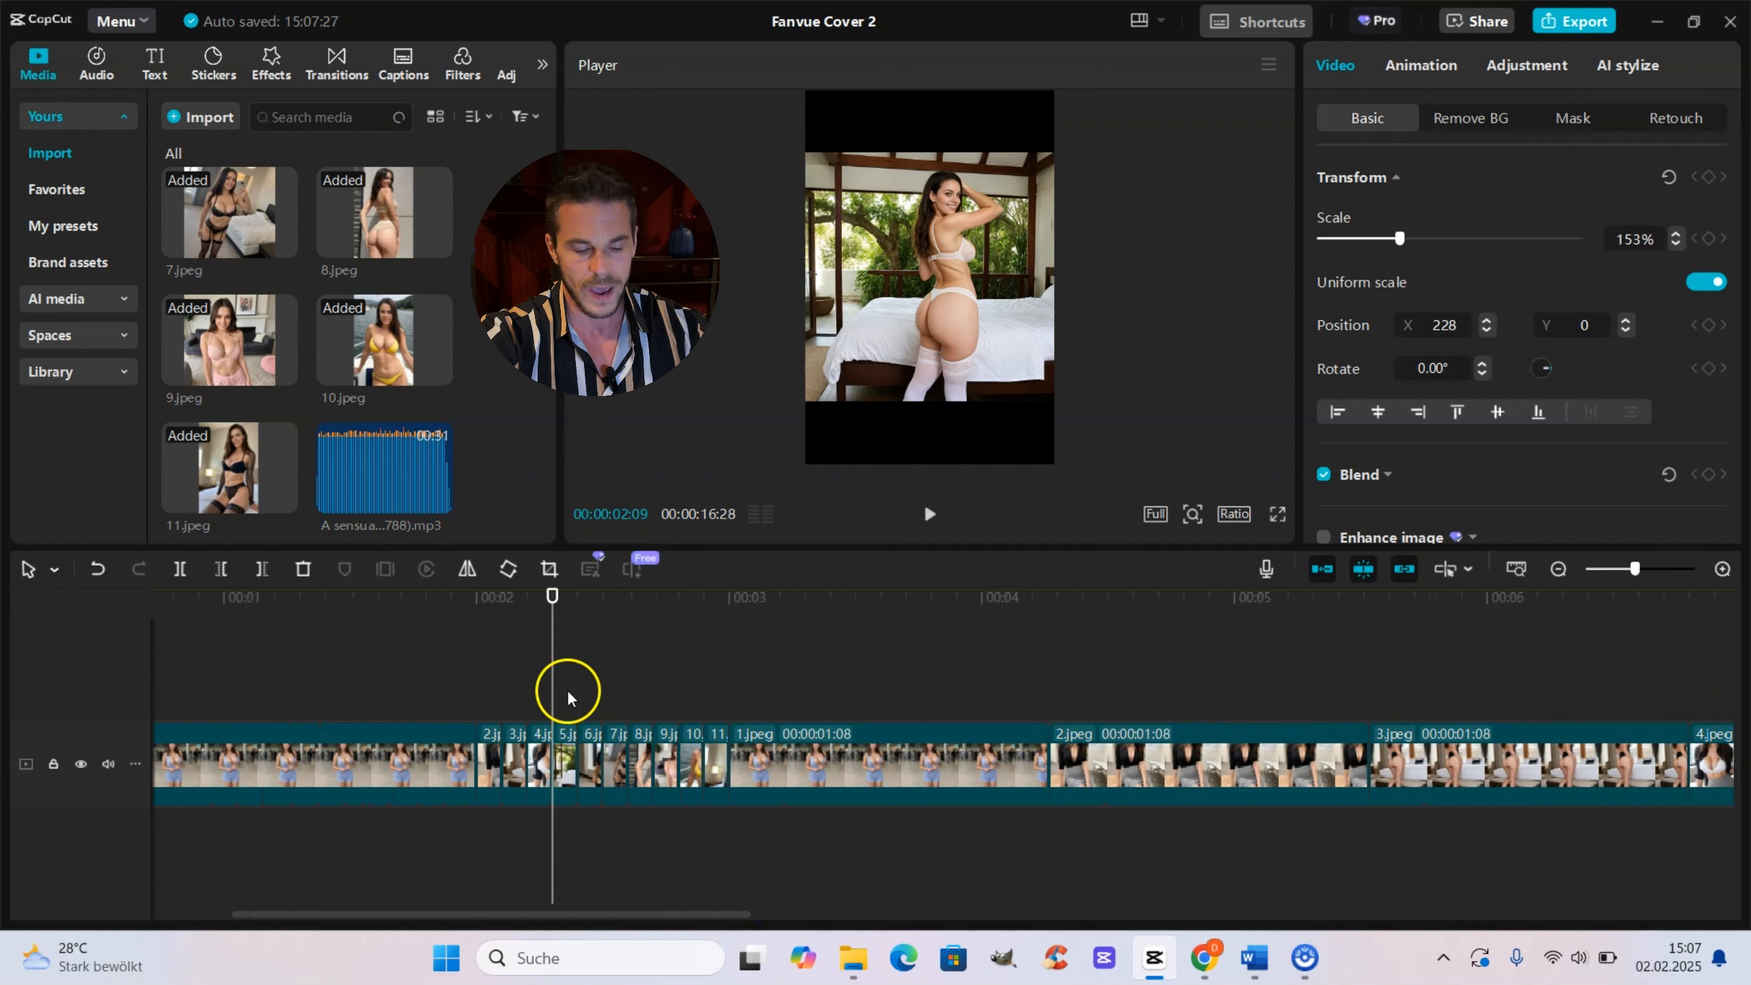
mouse_move(555, 672)
mouse_down()
mouse_move(509, 688)
mouse_move(560, 699)
mouse_up()
click(837, 364)
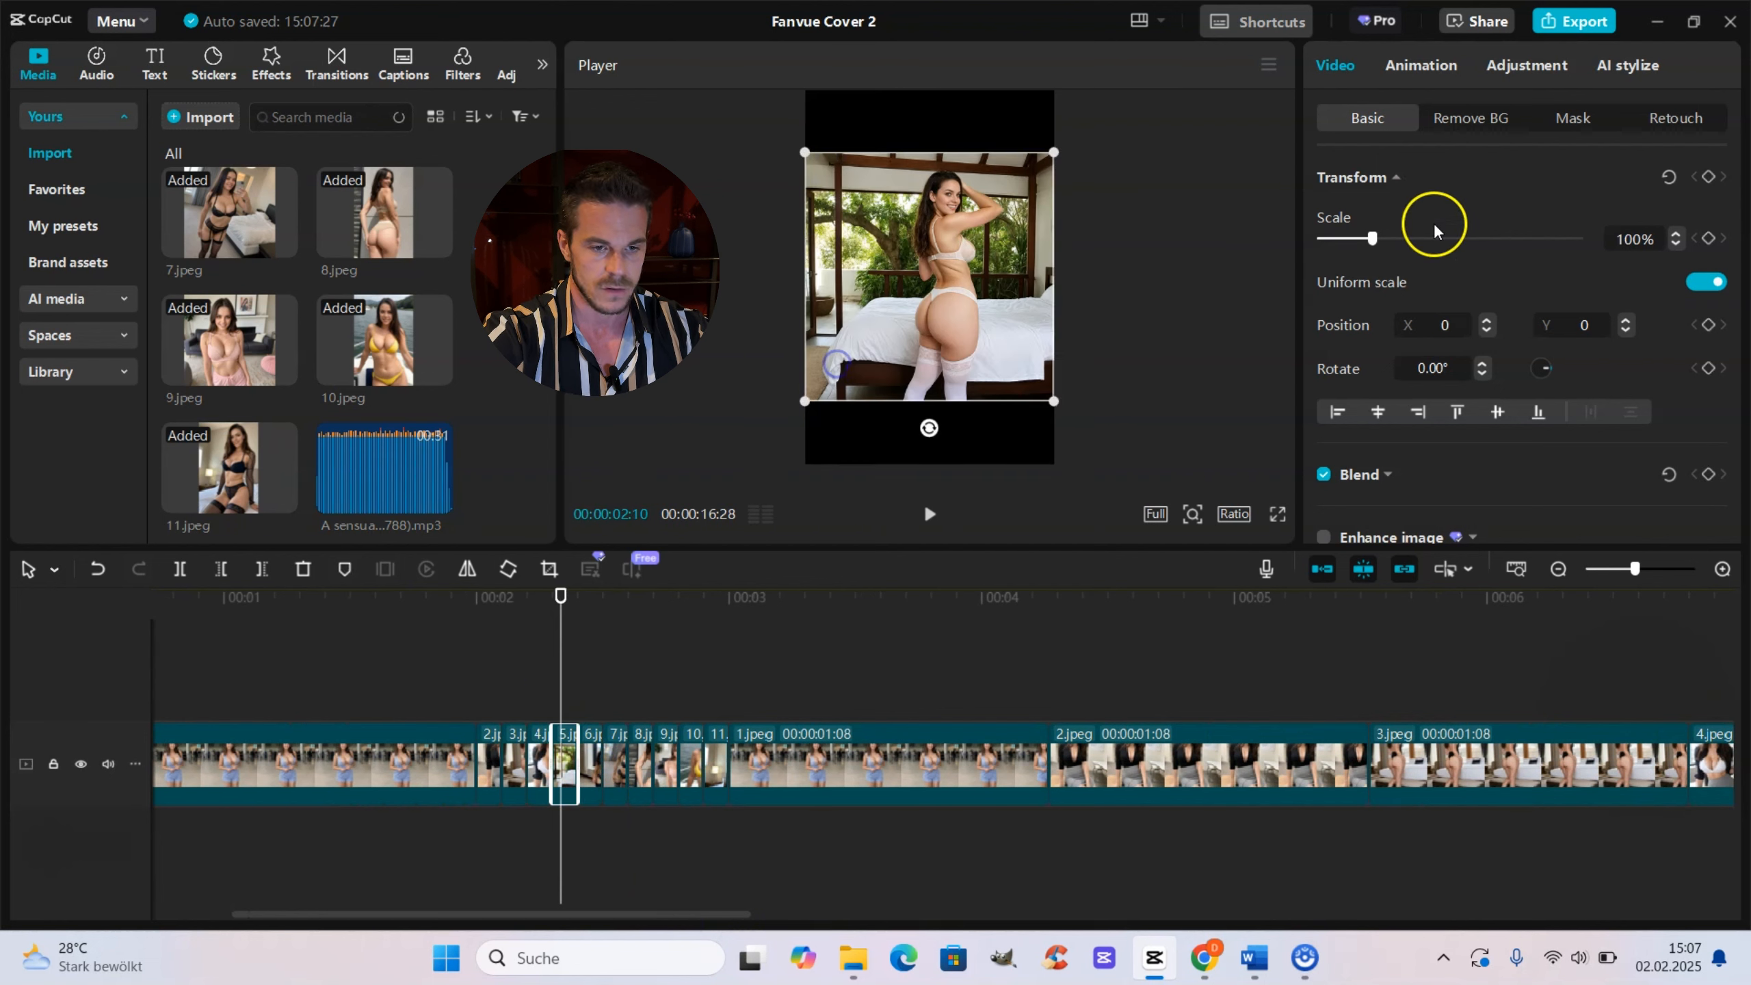
drag(1372, 238, 1399, 261)
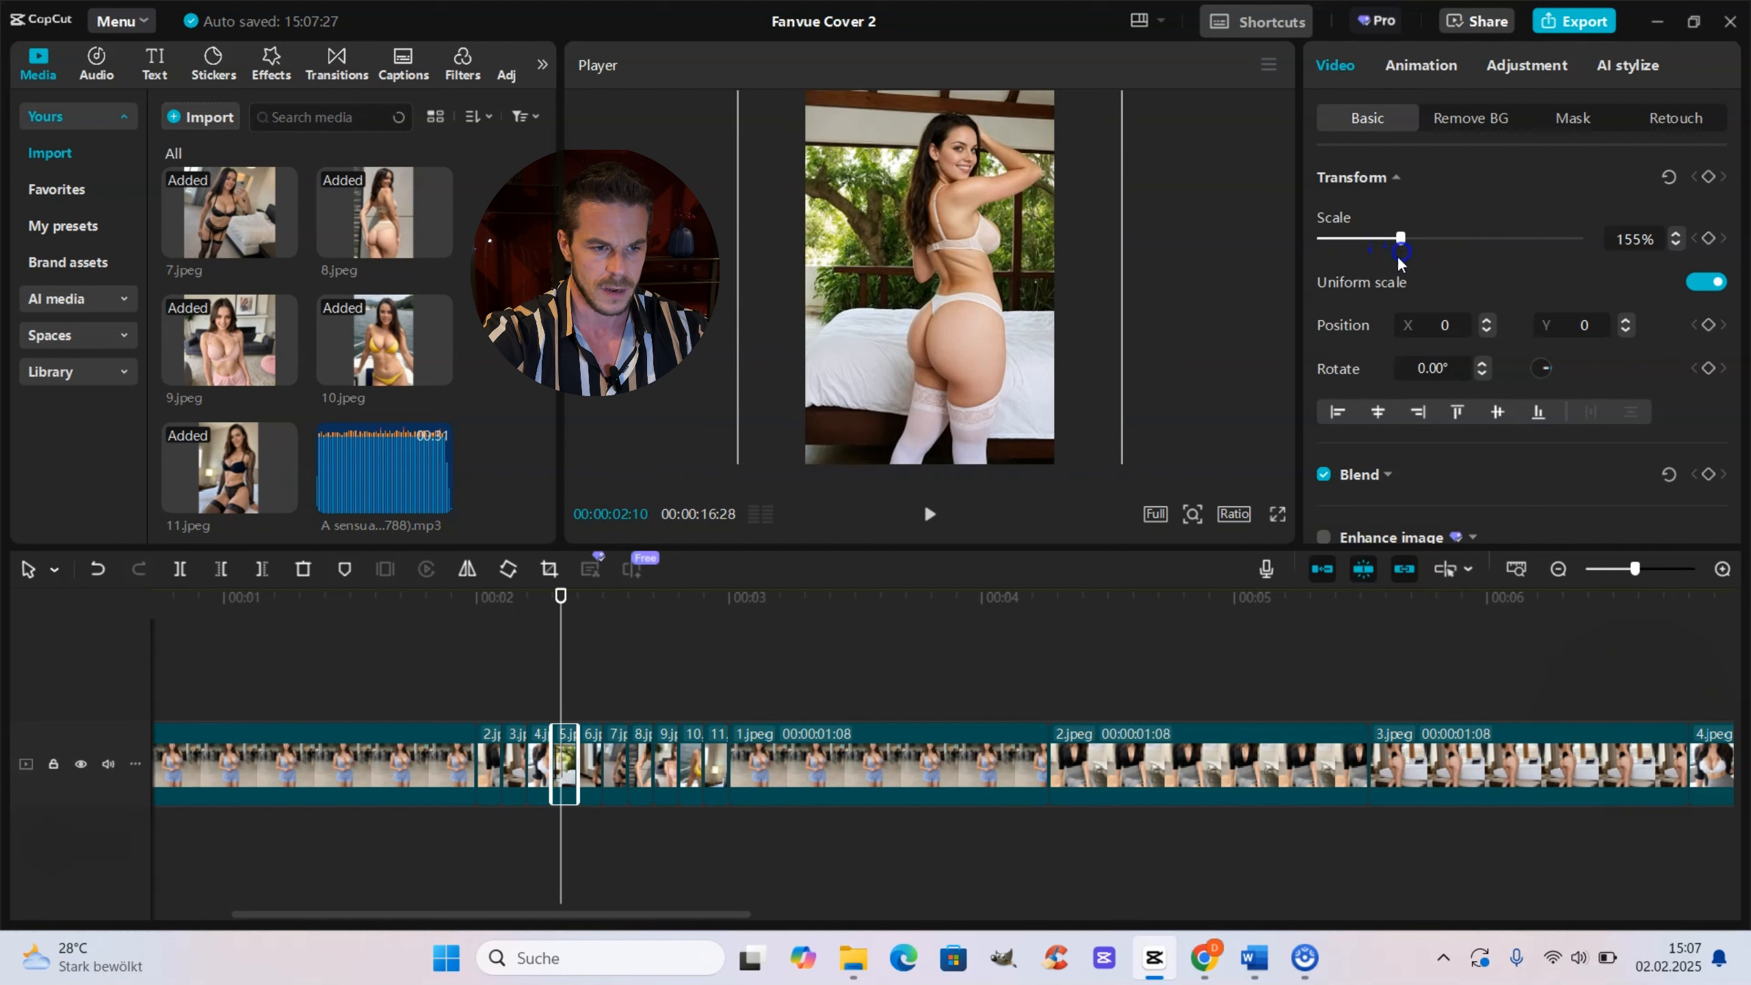
Step: Scale the fast sequence's 7.jpeg clip to 157% and shift it horizontally to X 387
click(591, 688)
click(1020, 358)
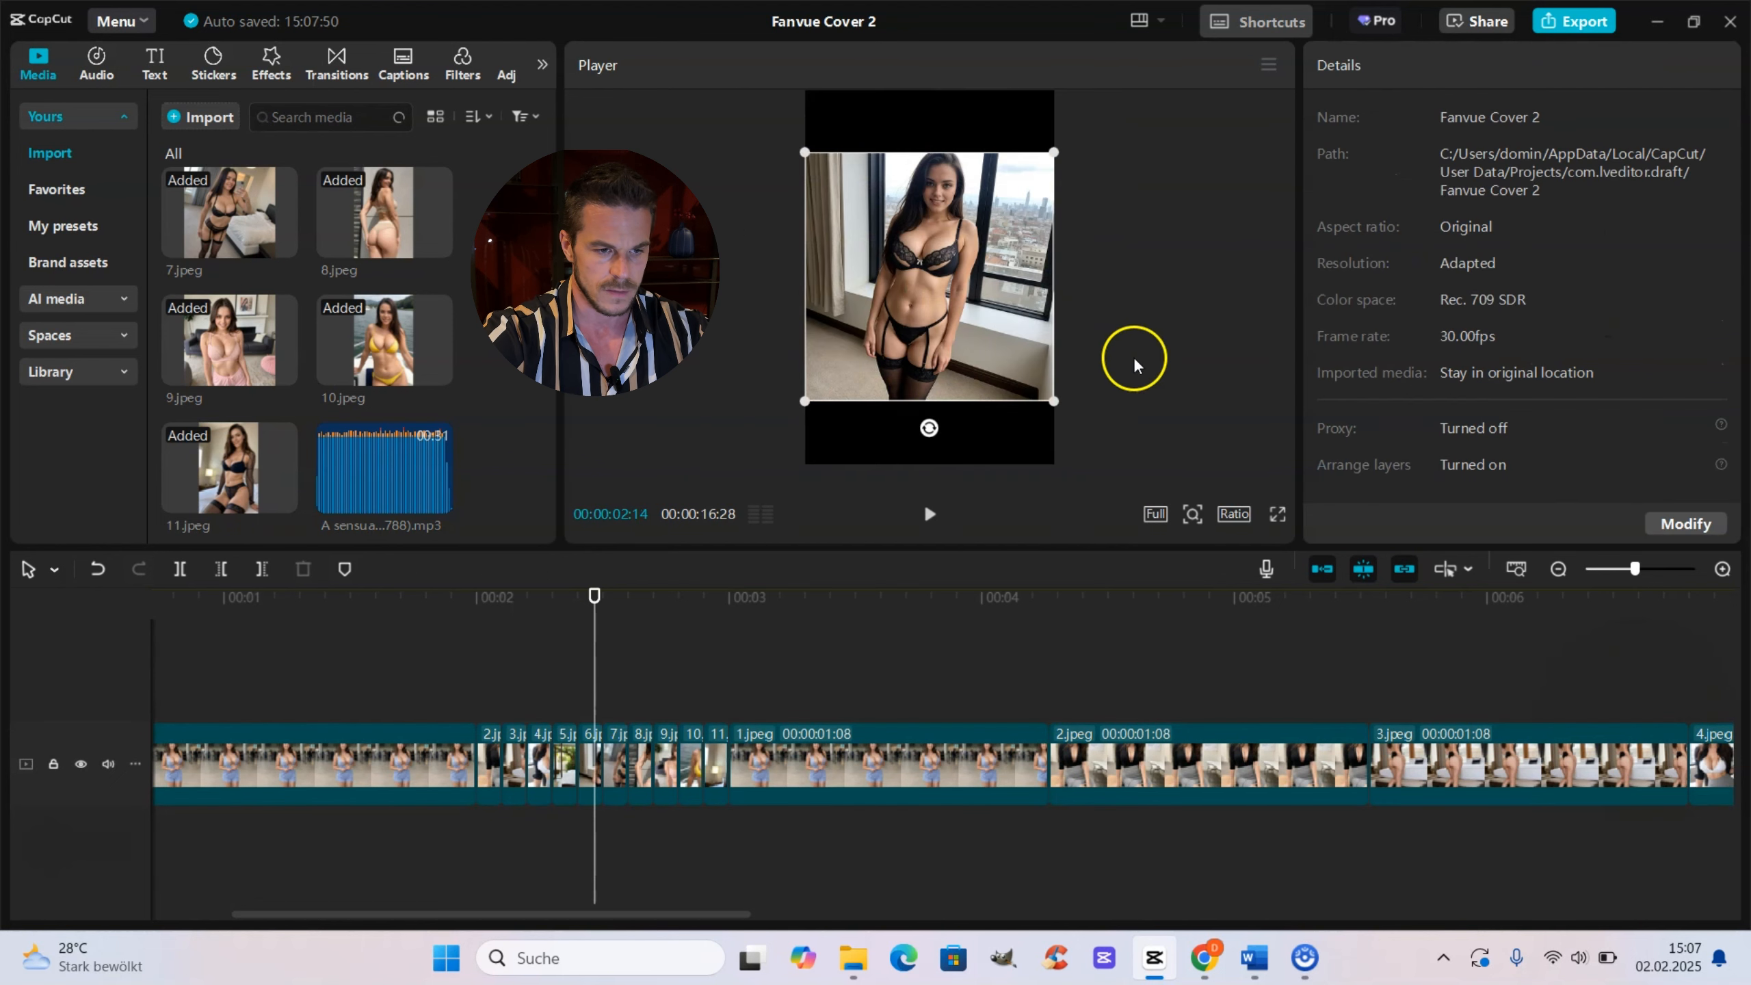
drag(1372, 238, 1403, 242)
click(616, 682)
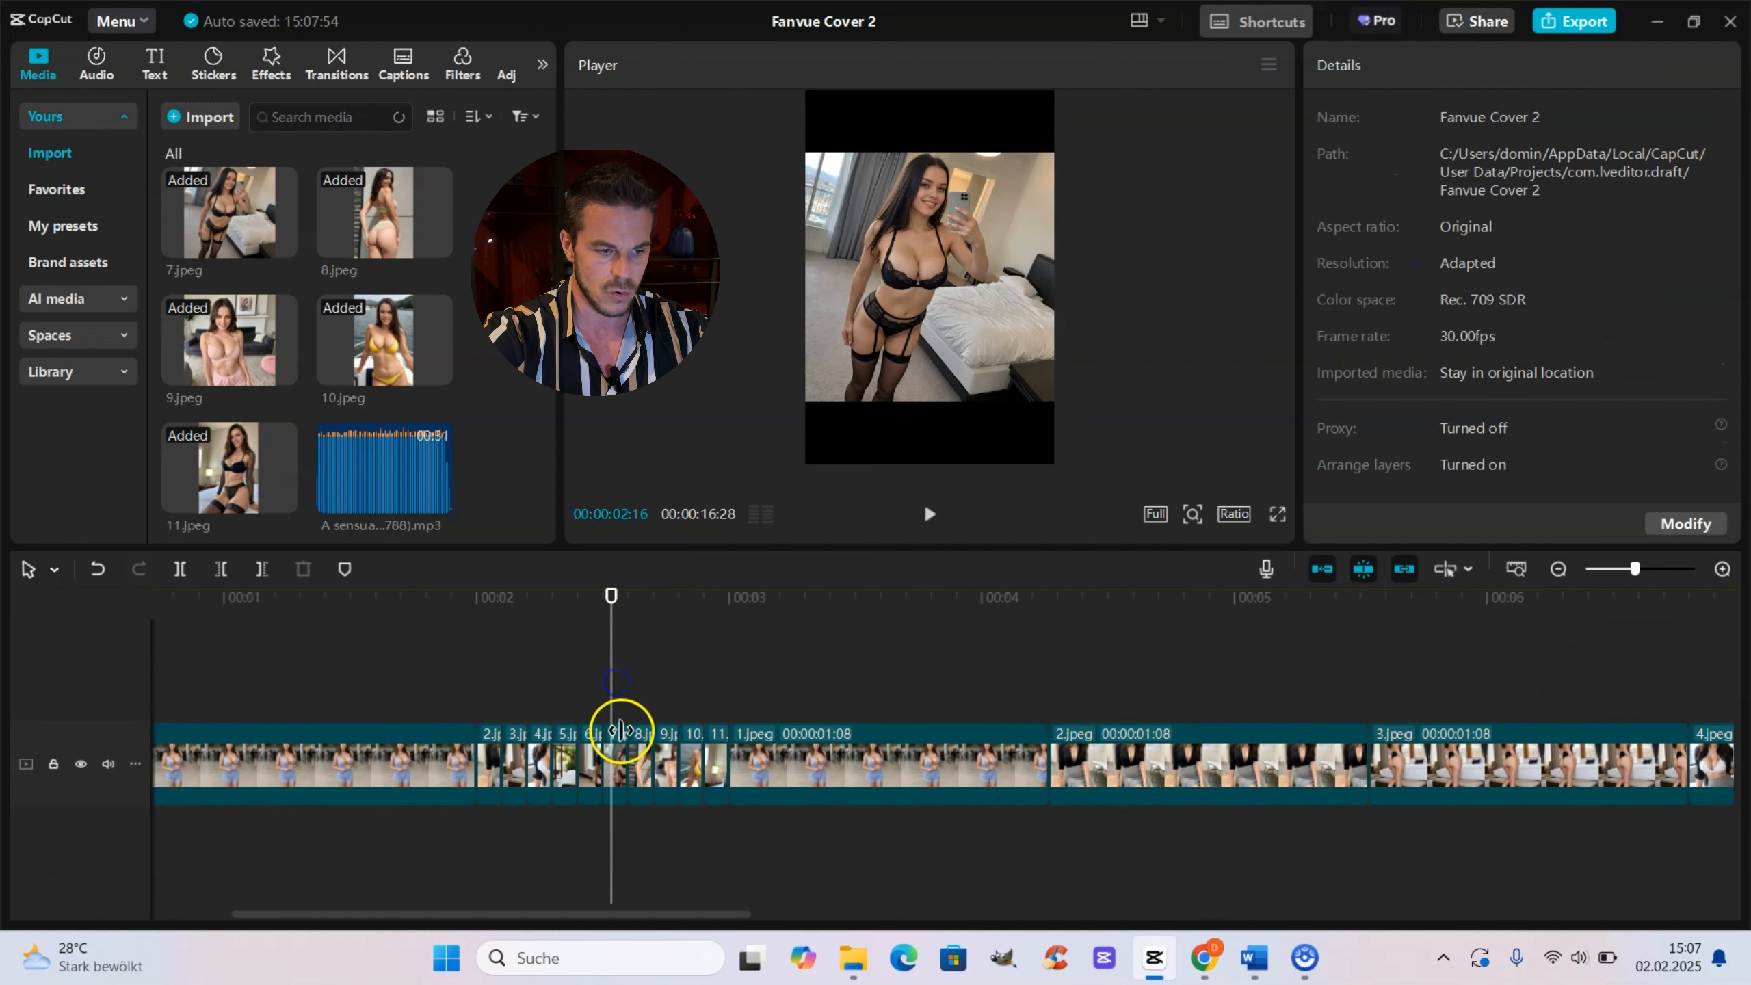
click(900, 378)
drag(1374, 238, 1404, 243)
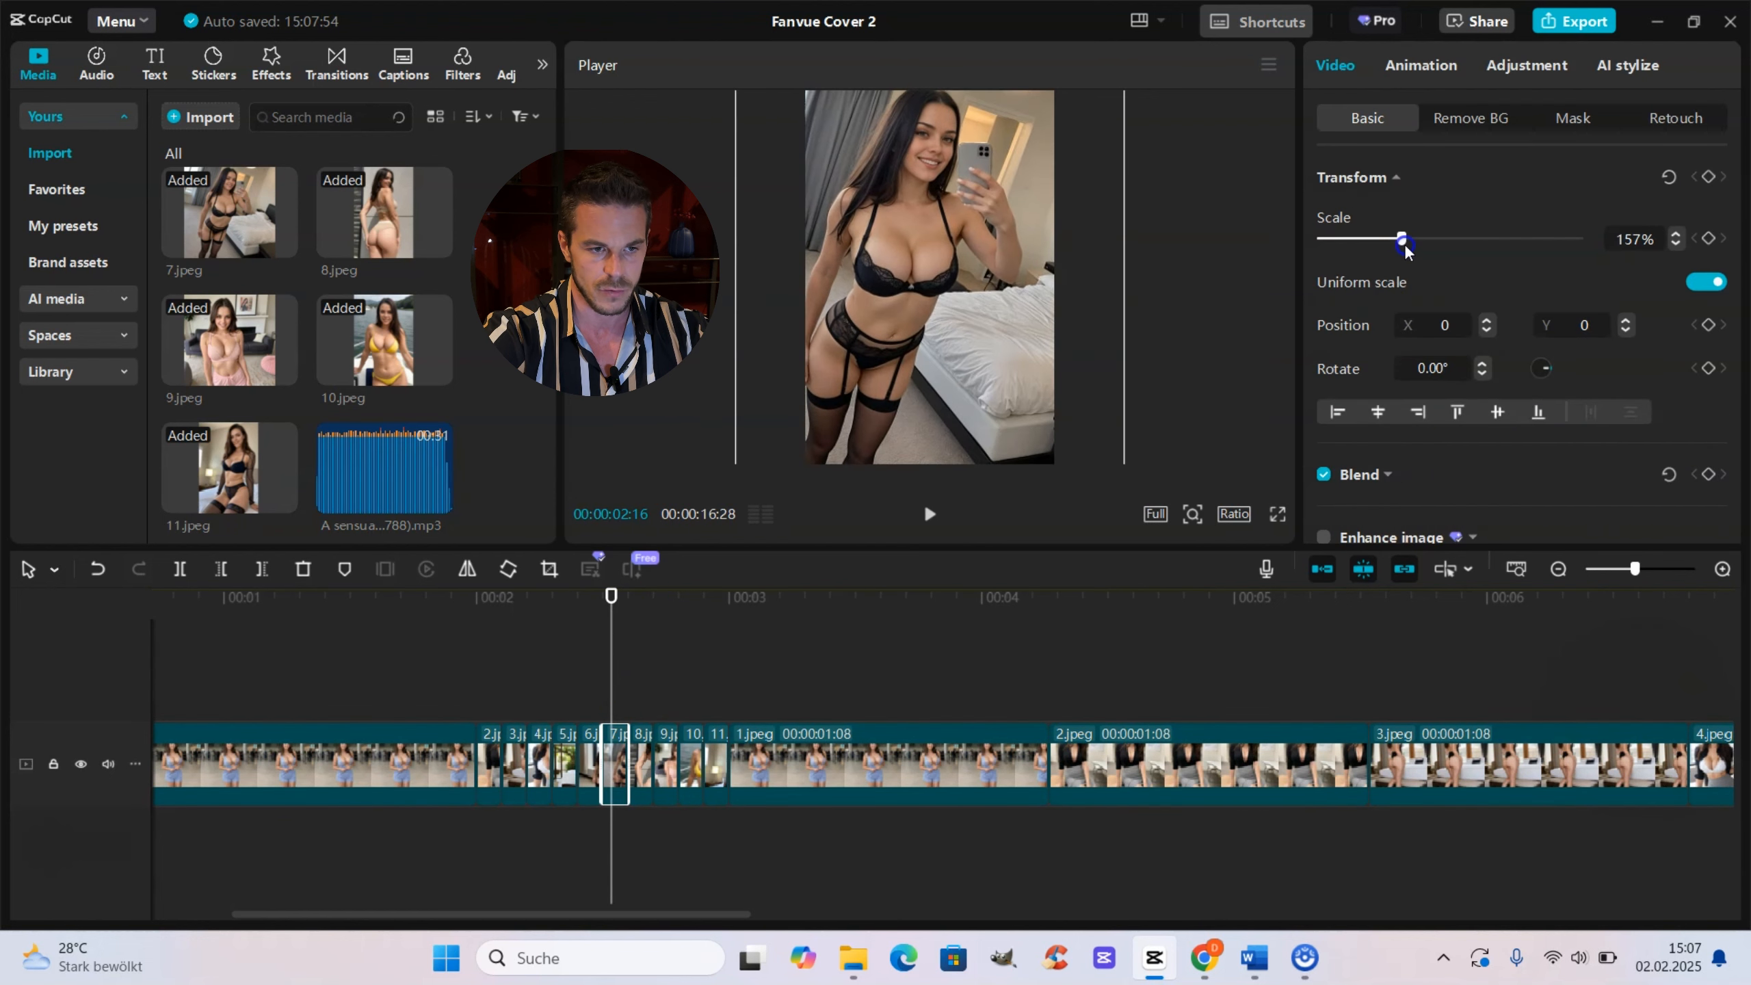
drag(936, 405, 967, 397)
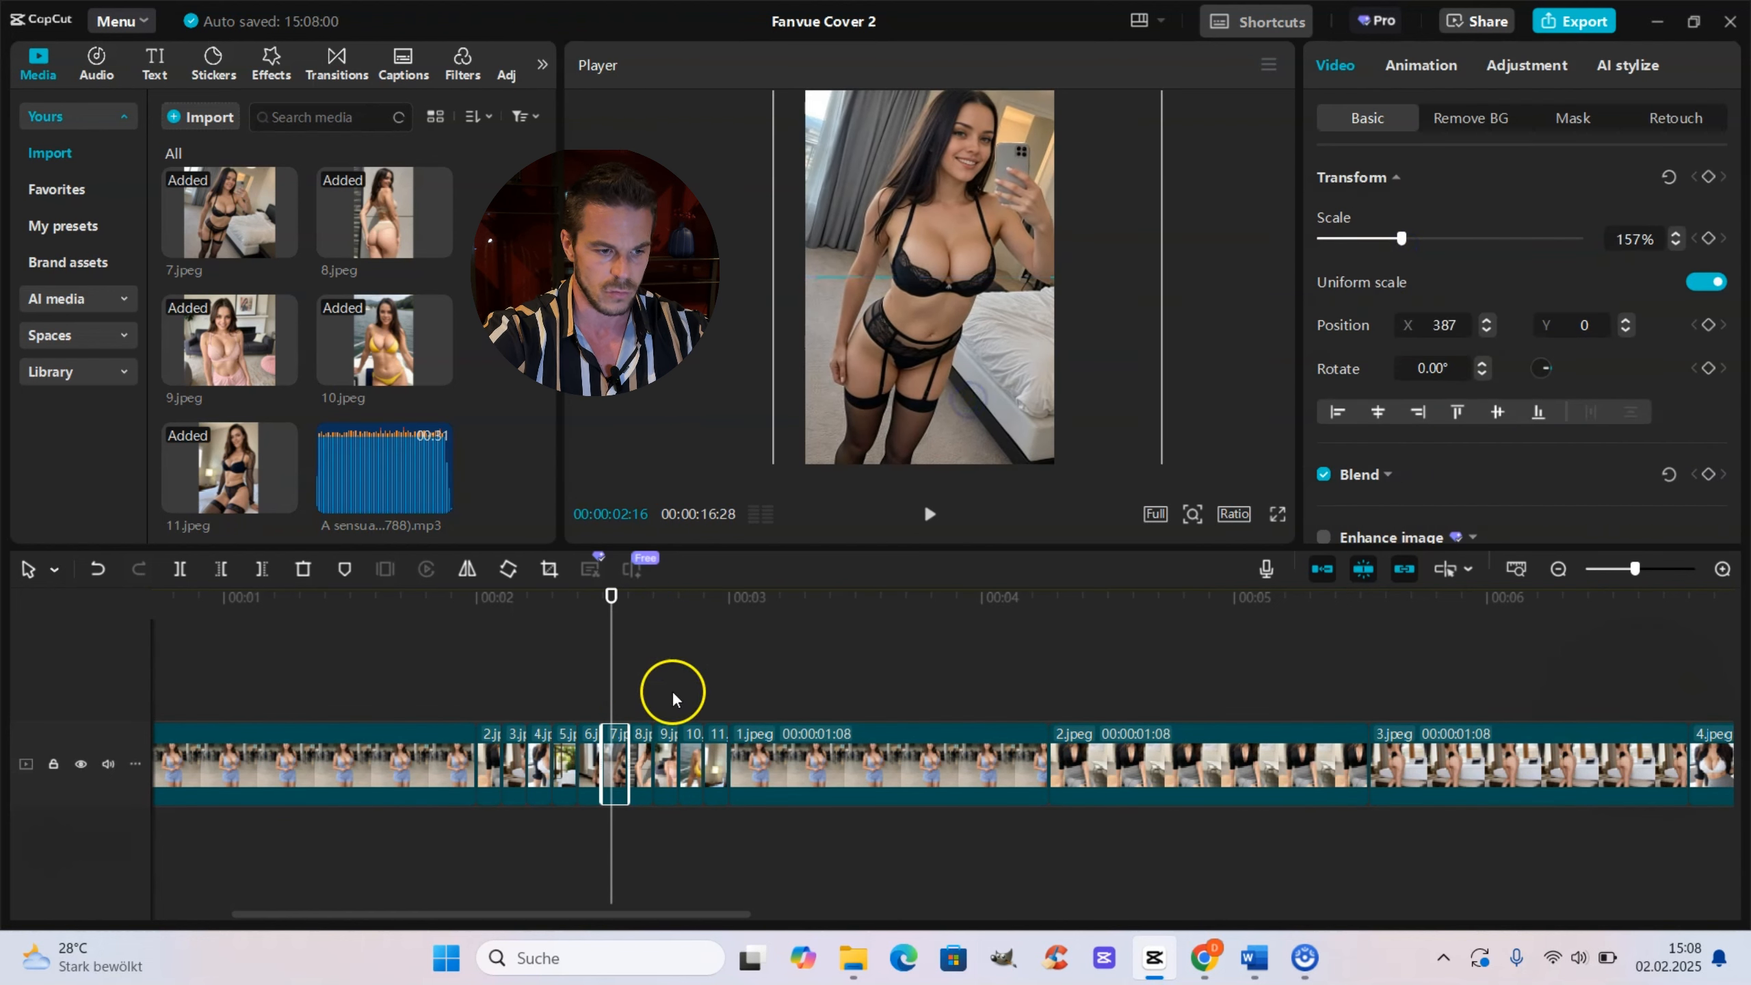
Step: Scale the fast sequence's 9.jpeg clip to 158% and shift it horizontally to X 269
click(669, 689)
click(941, 379)
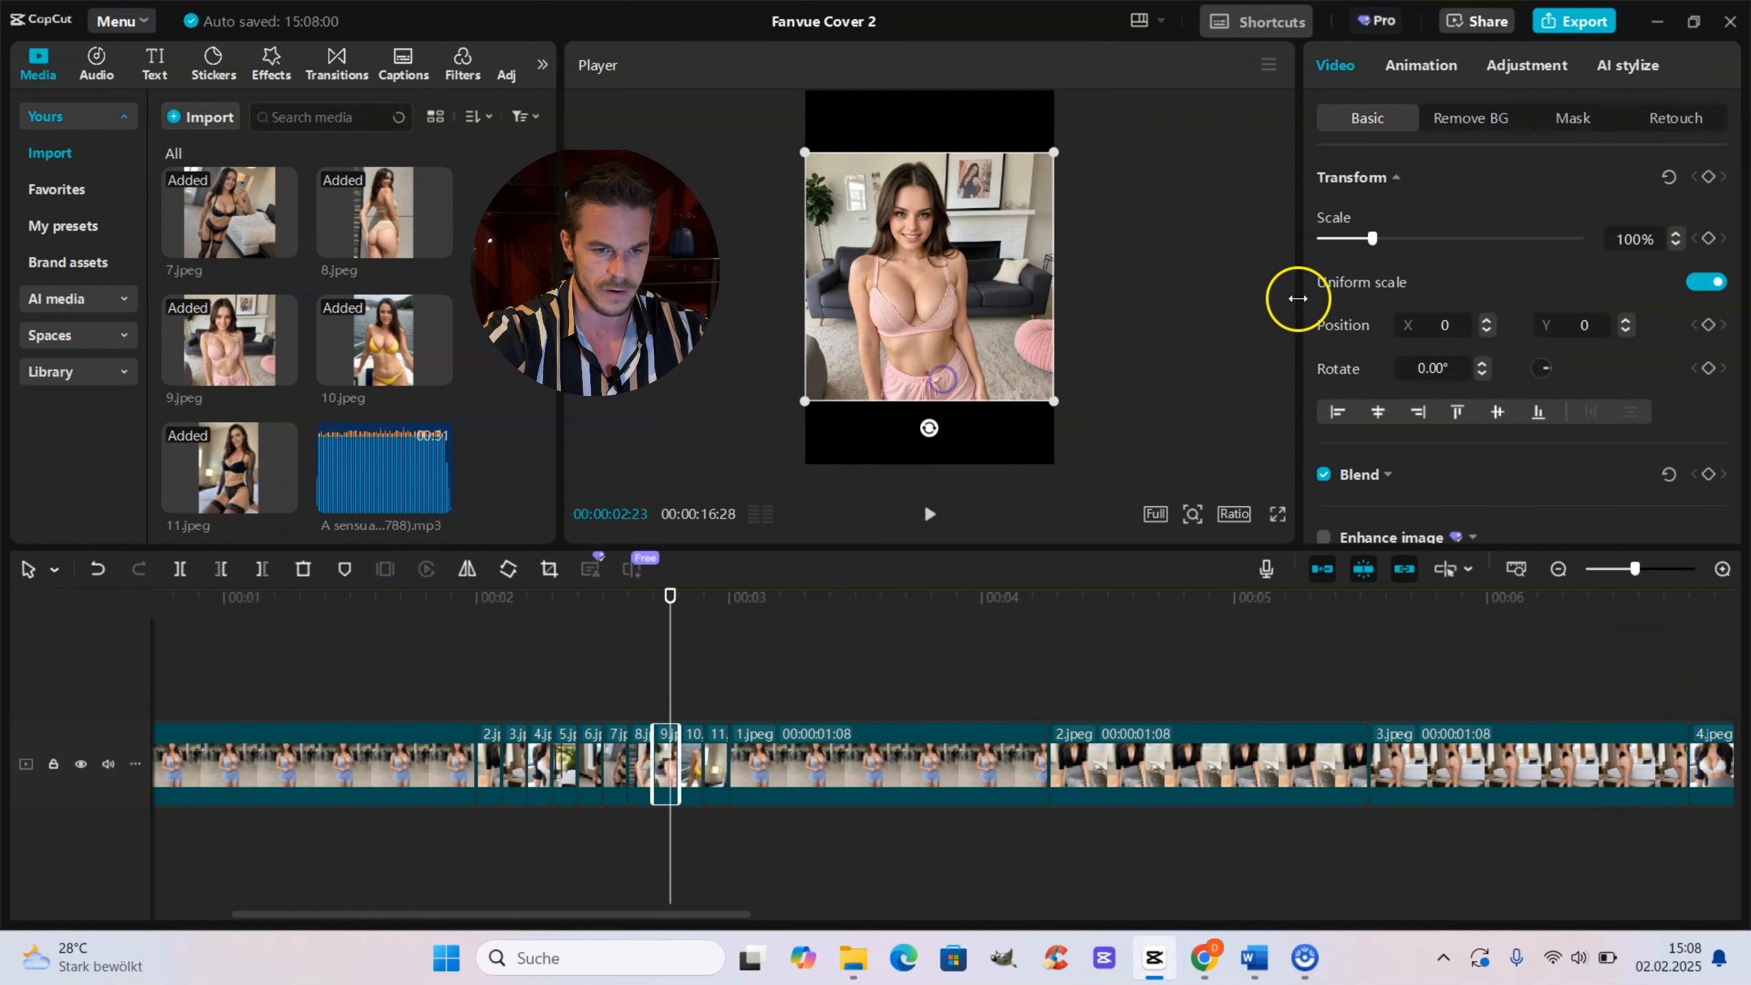
drag(1372, 239, 1402, 251)
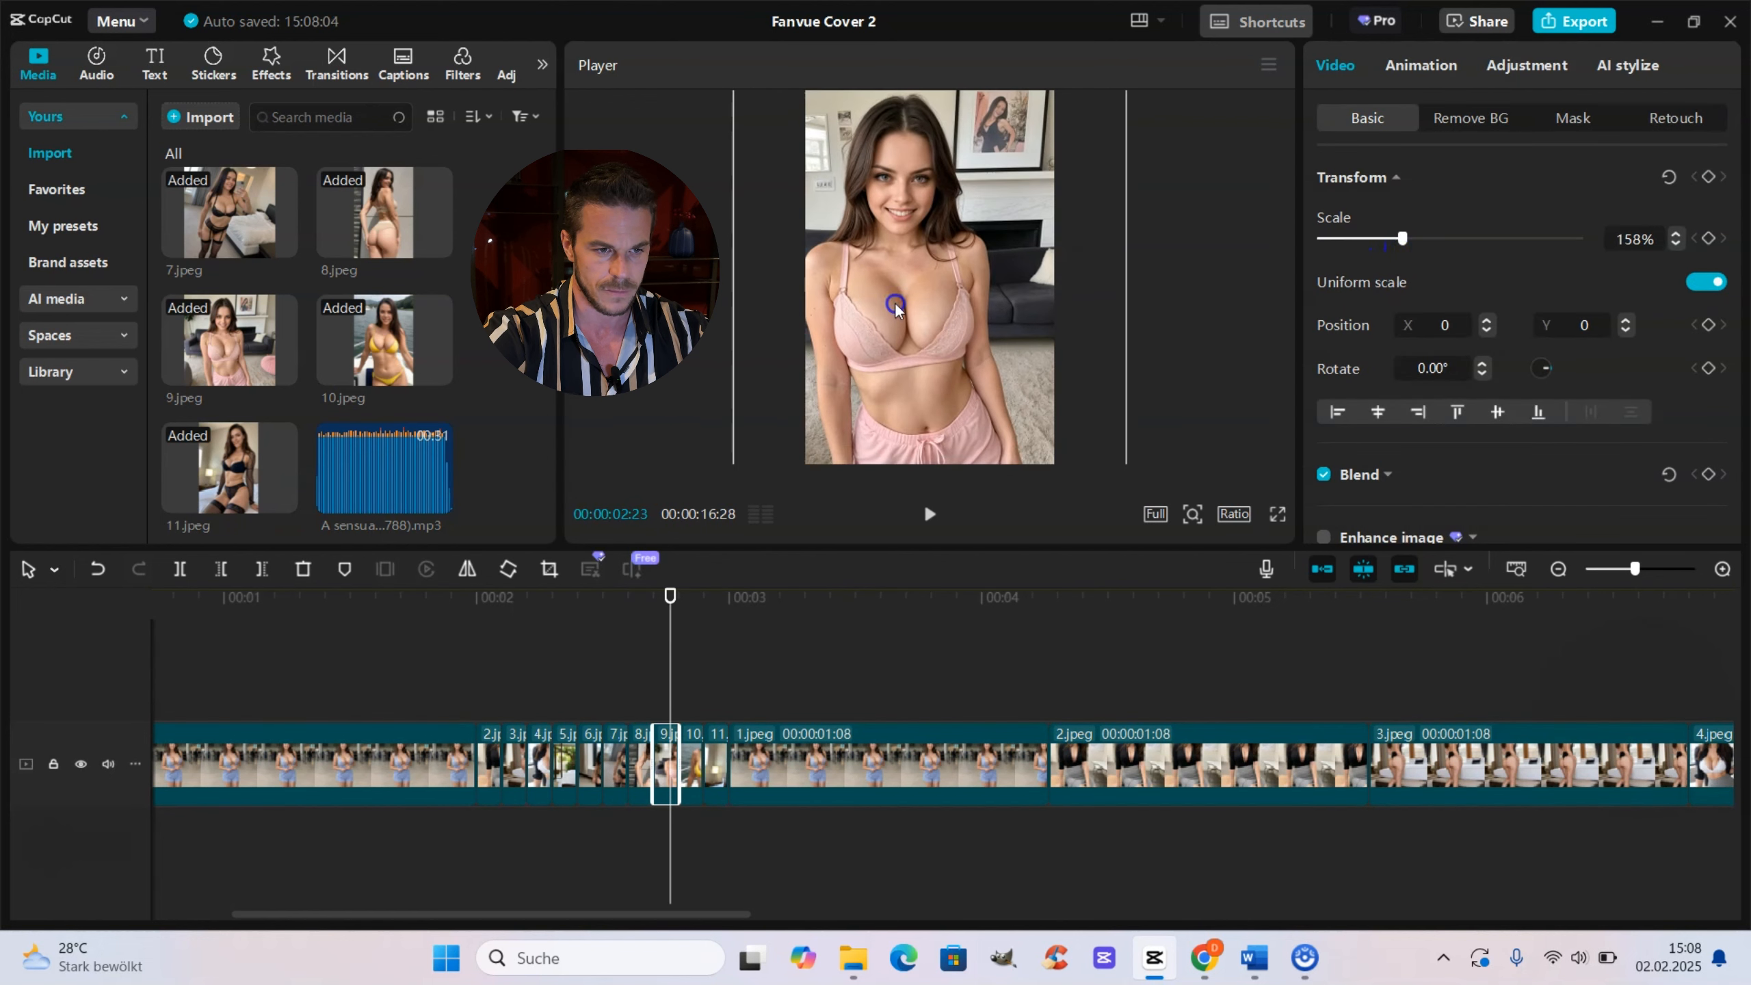
drag(895, 302, 920, 303)
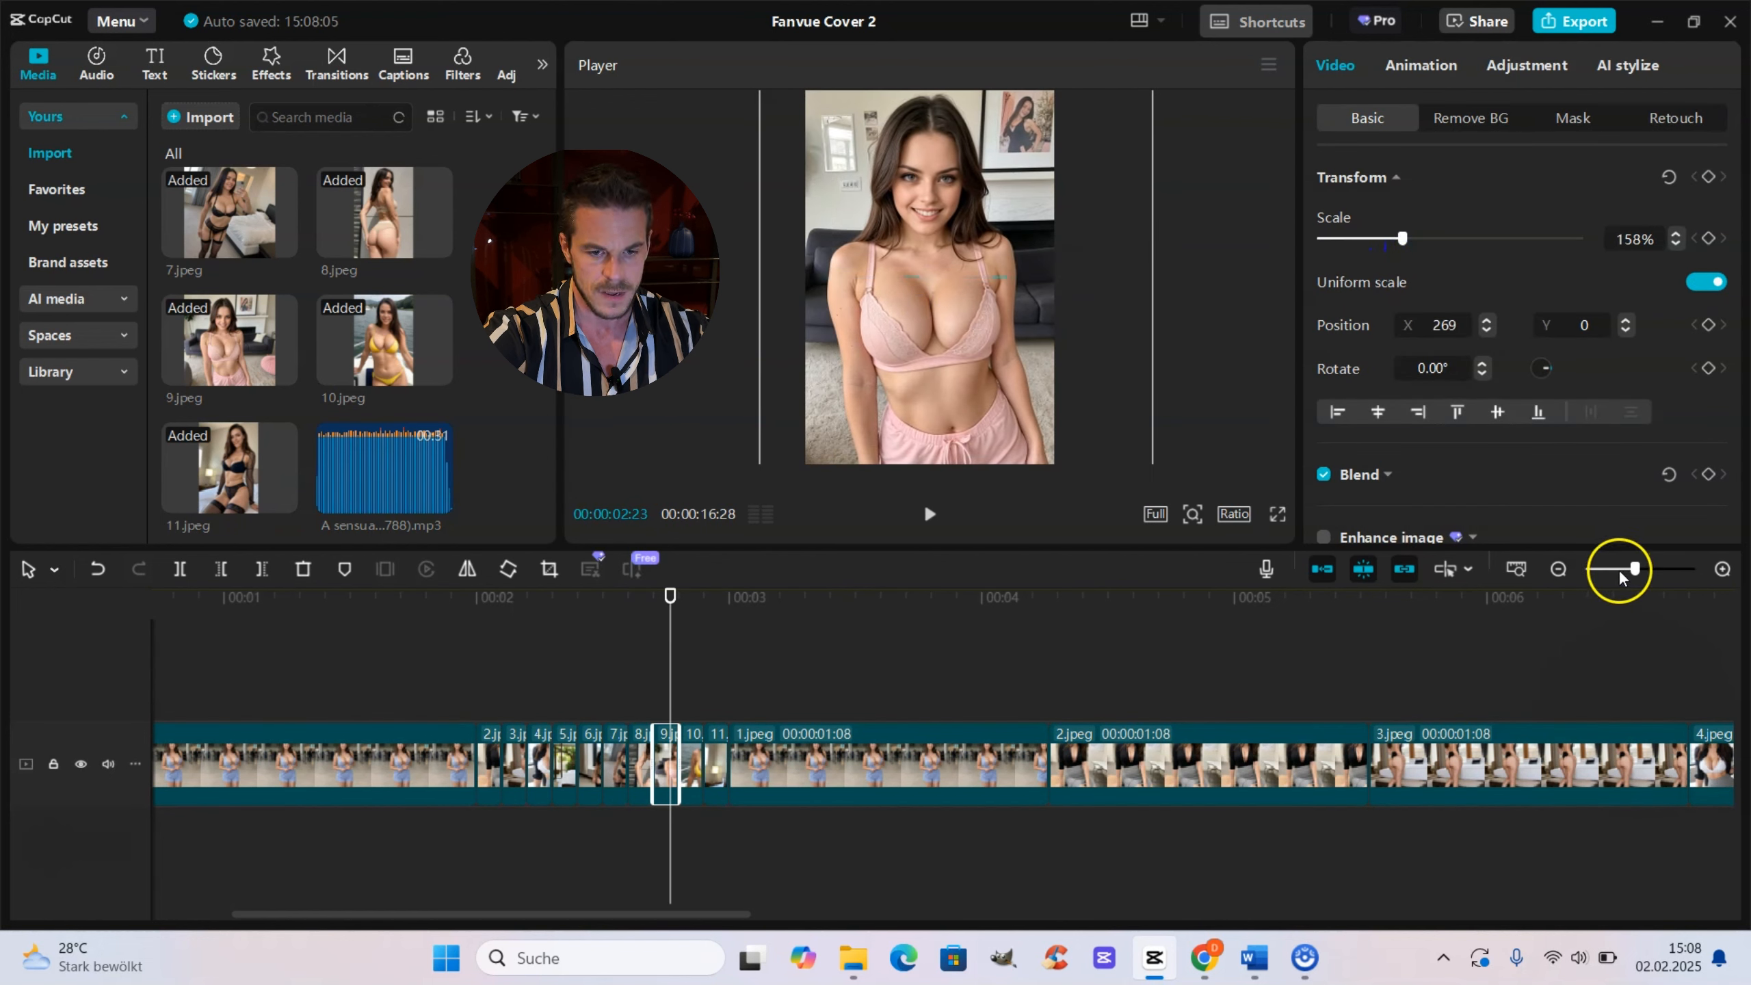
Step: Apply the Drop down in-animation to the 1.jpeg opener clip at the start of the timeline
drag(1619, 576, 1604, 572)
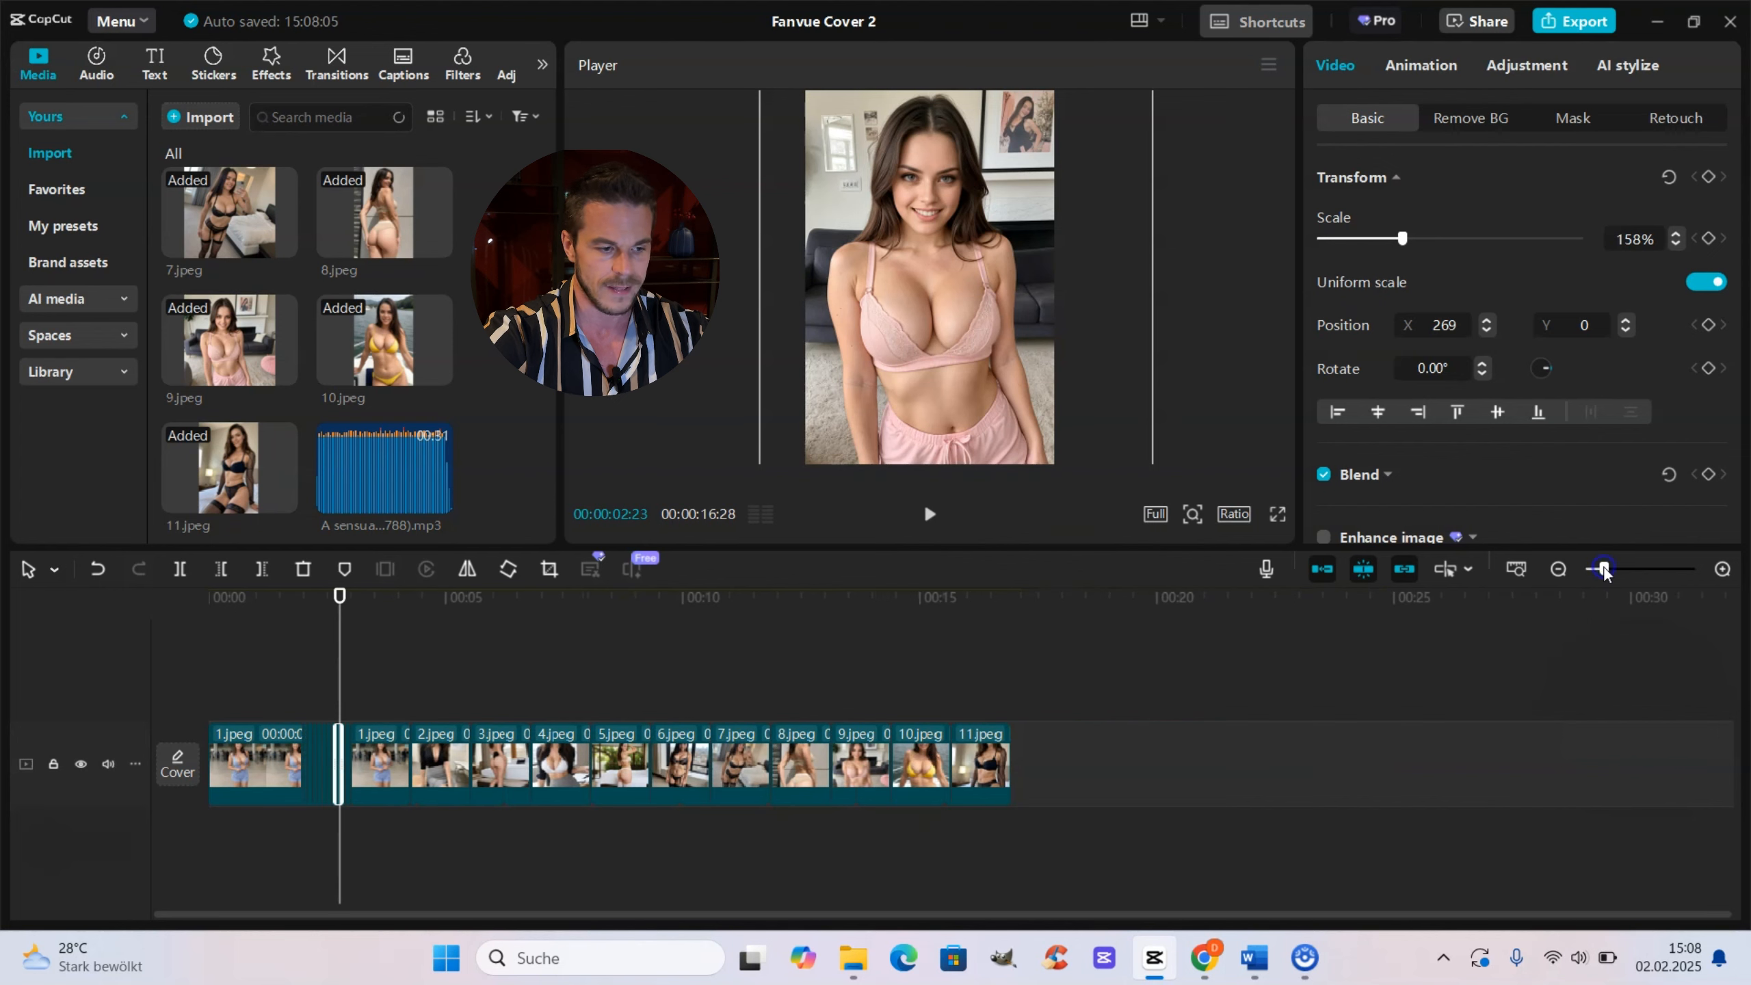
click(772, 875)
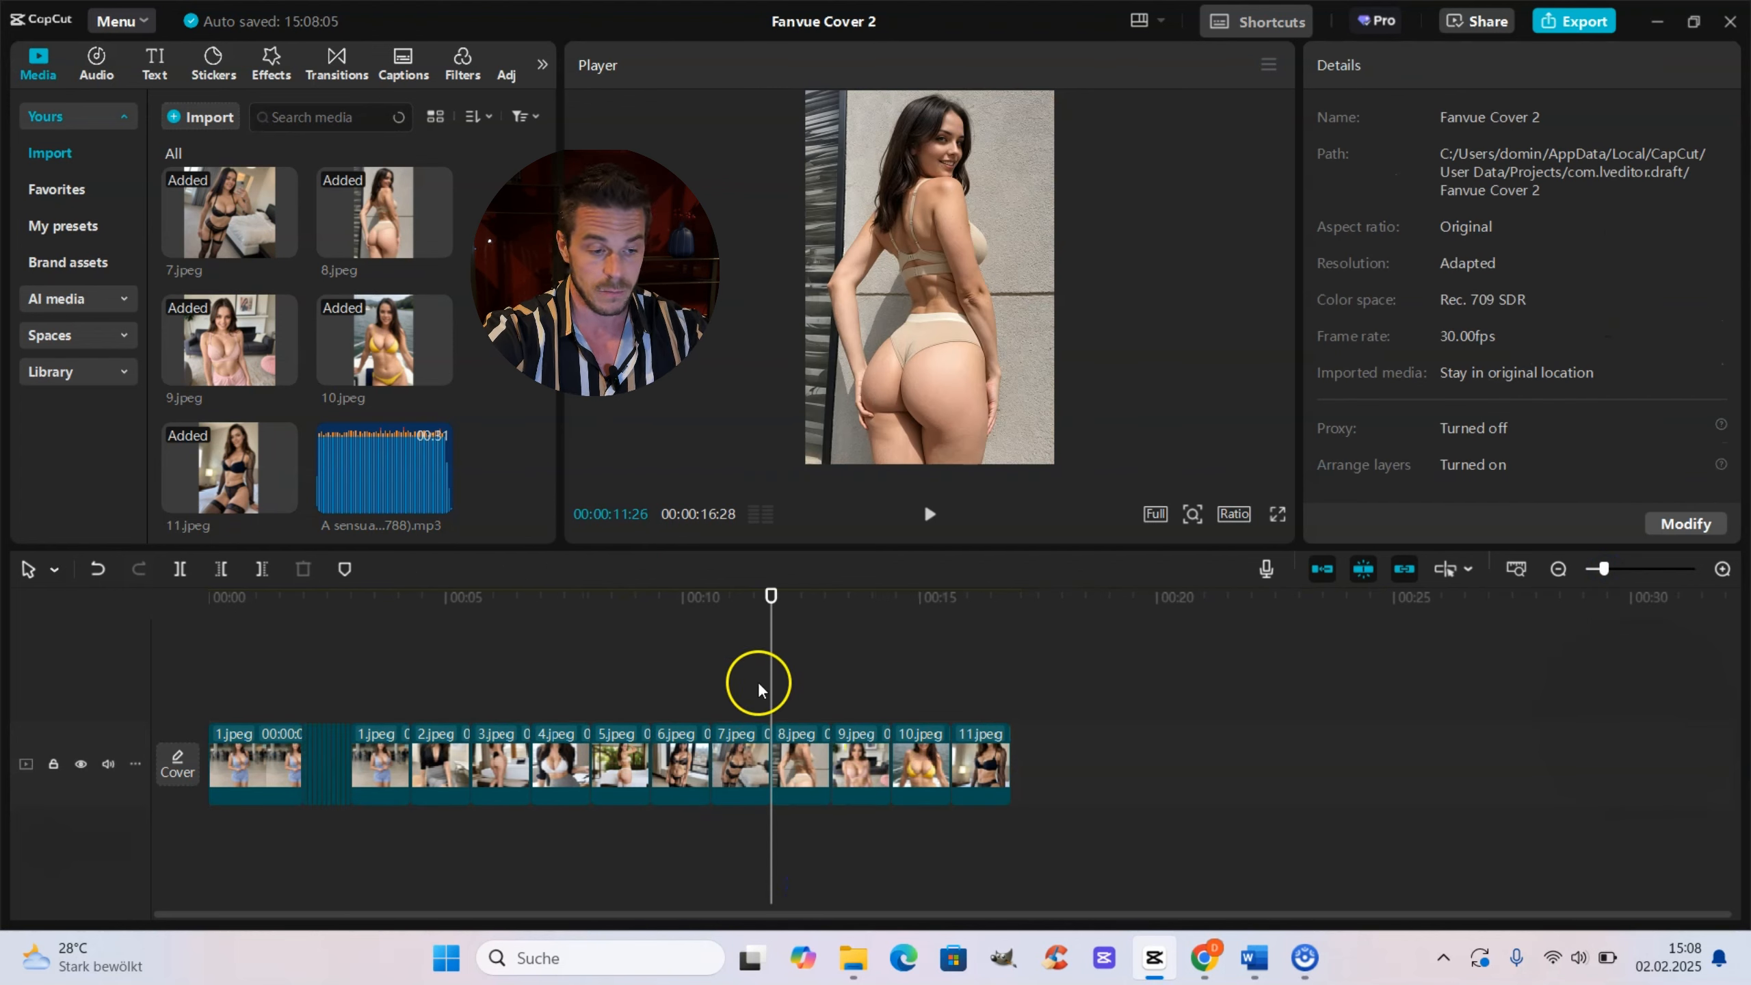
drag(763, 692, 100, 628)
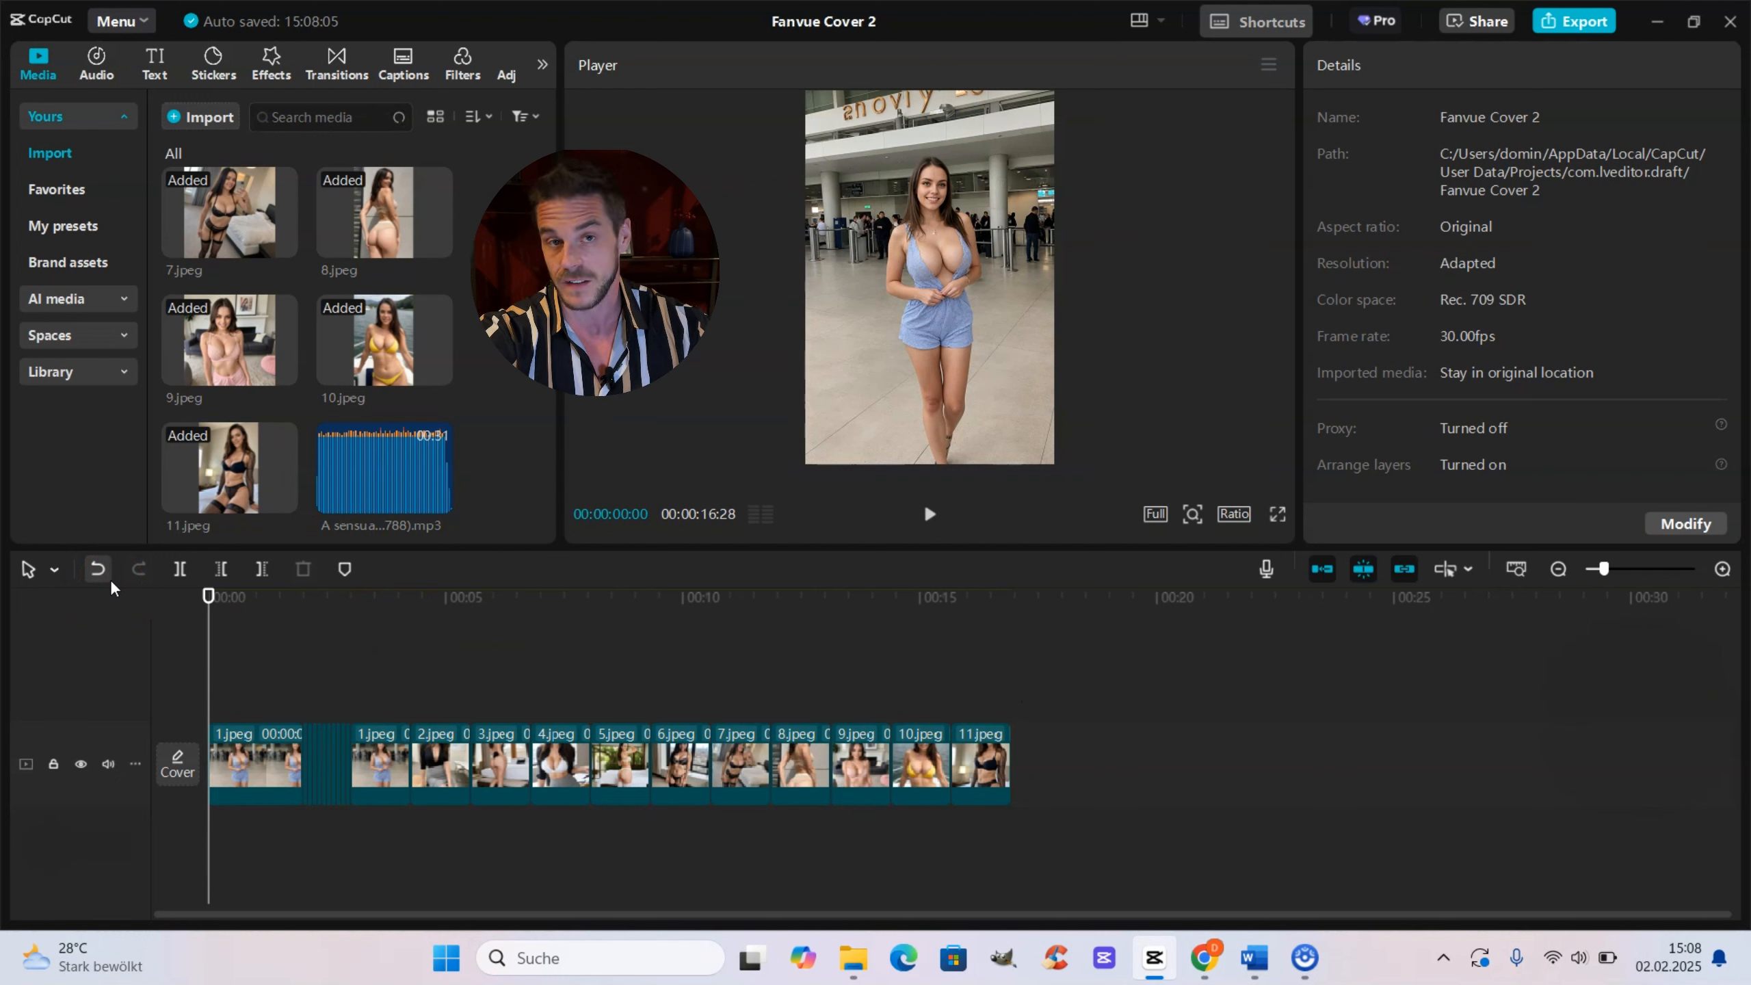
click(260, 745)
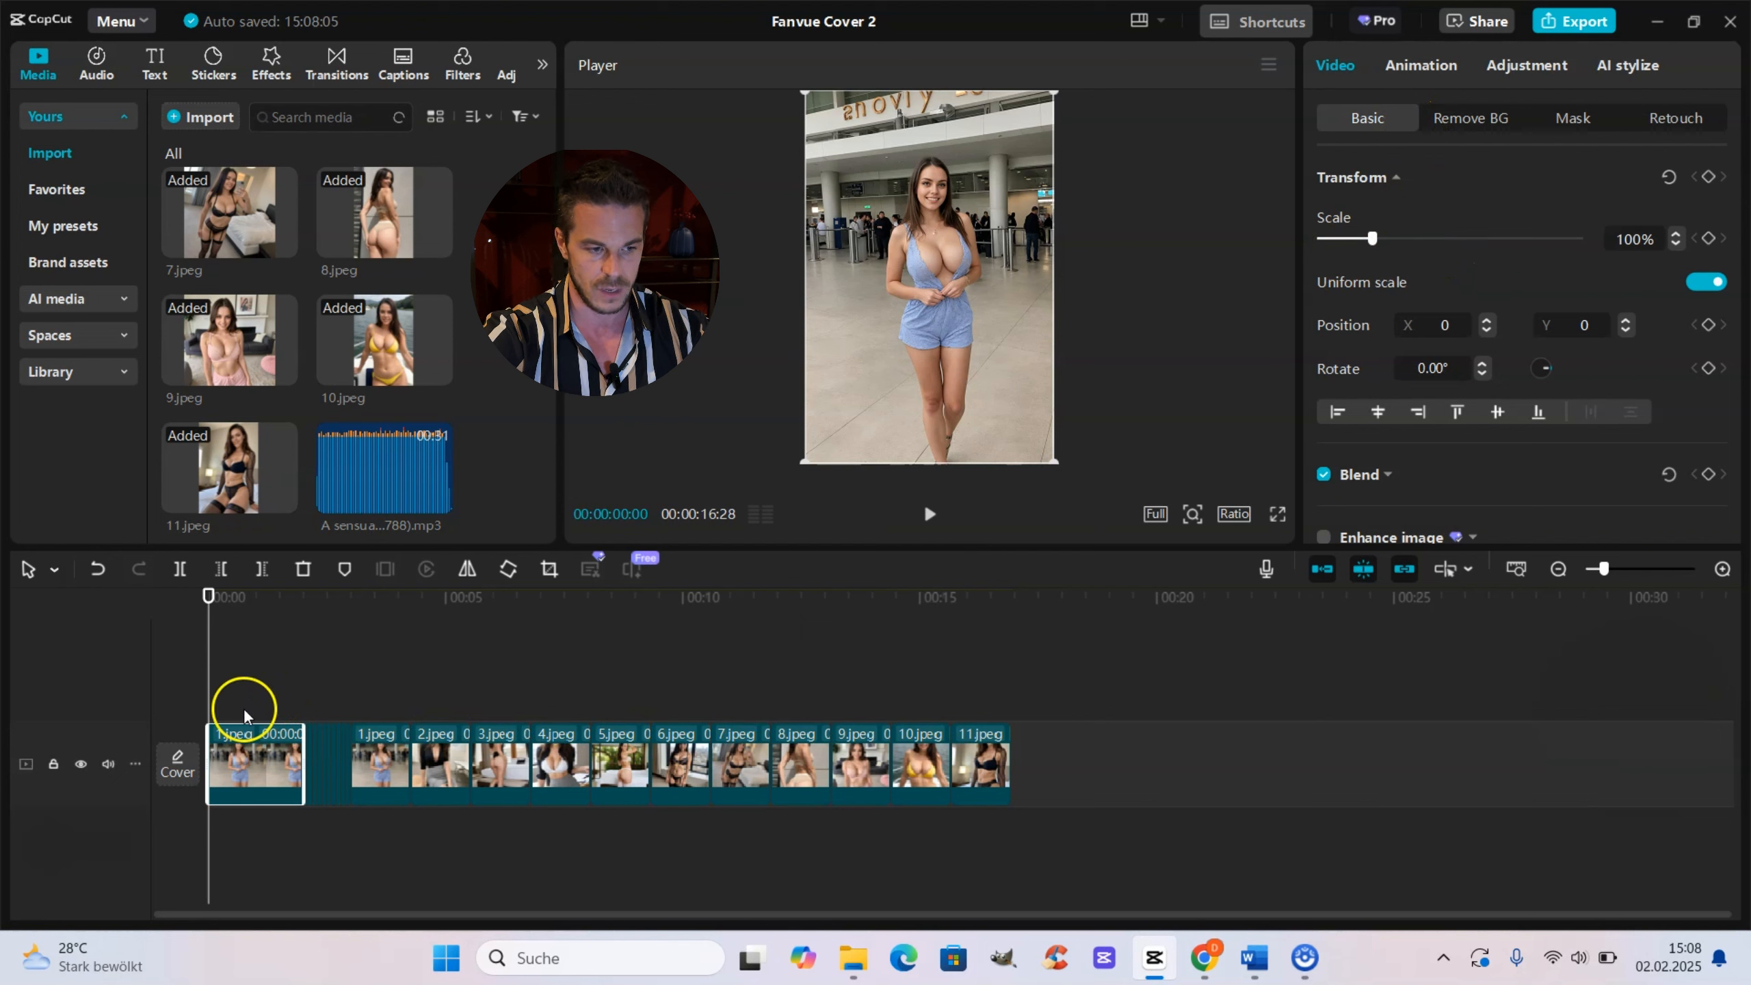
click(259, 749)
click(1409, 64)
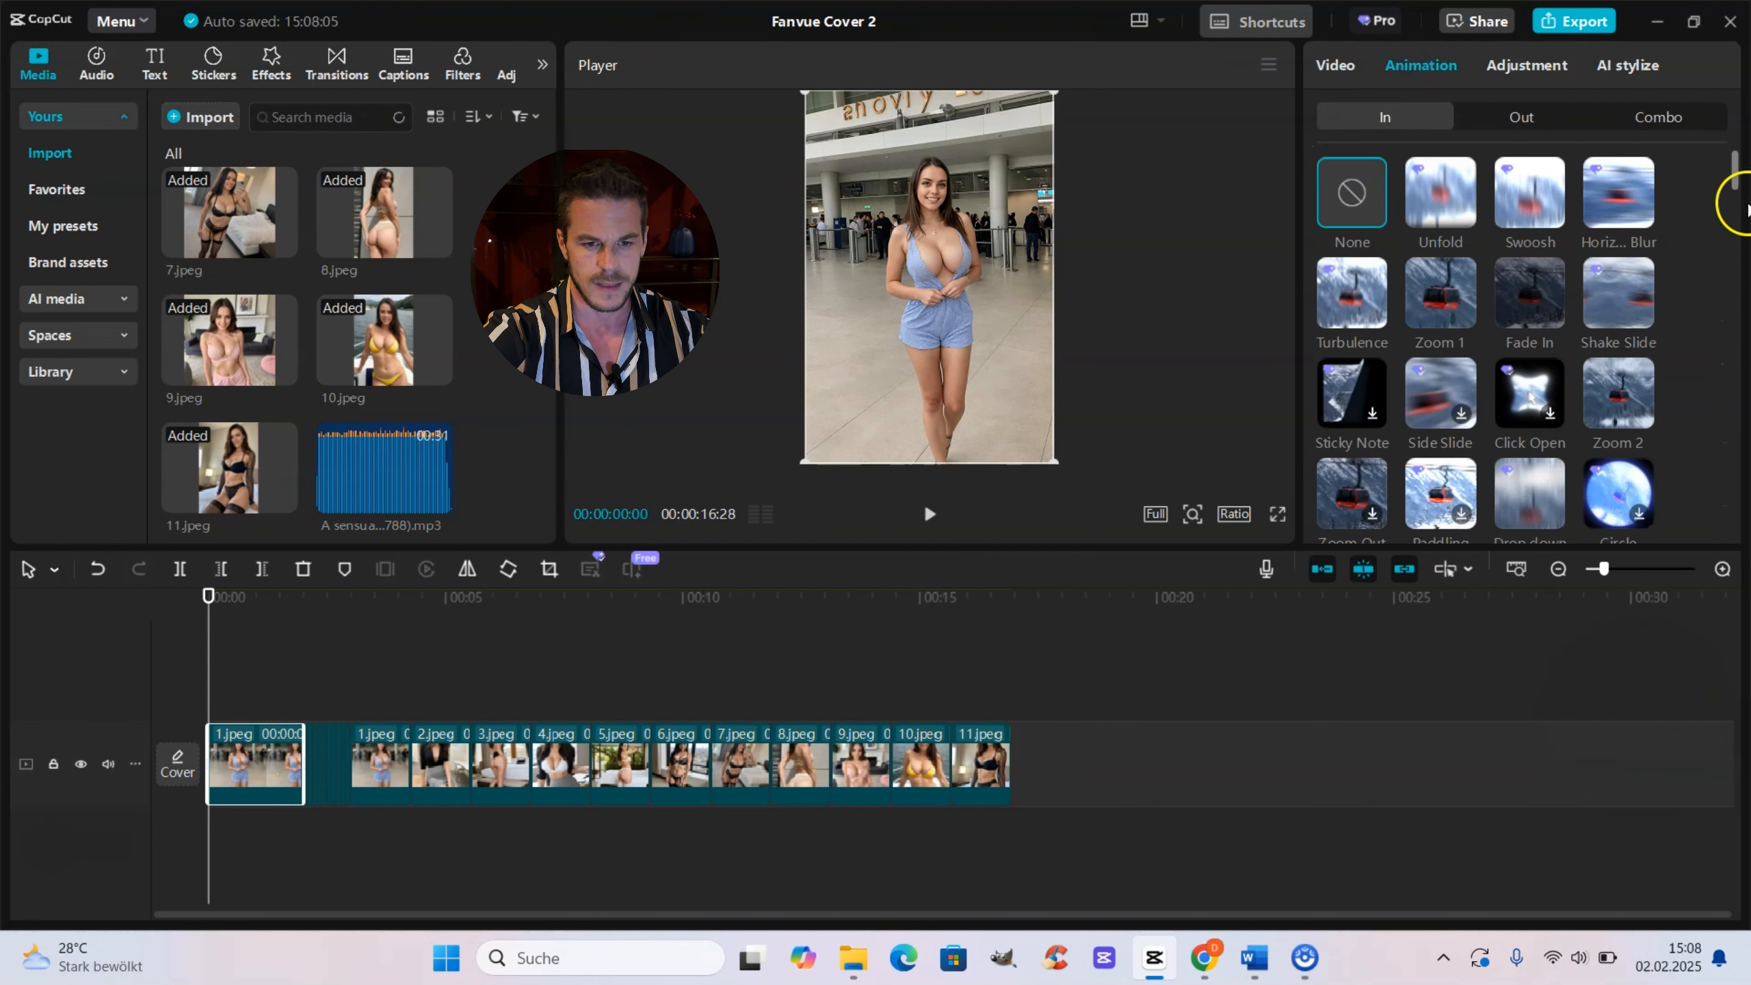
drag(1735, 183, 1734, 199)
click(1545, 324)
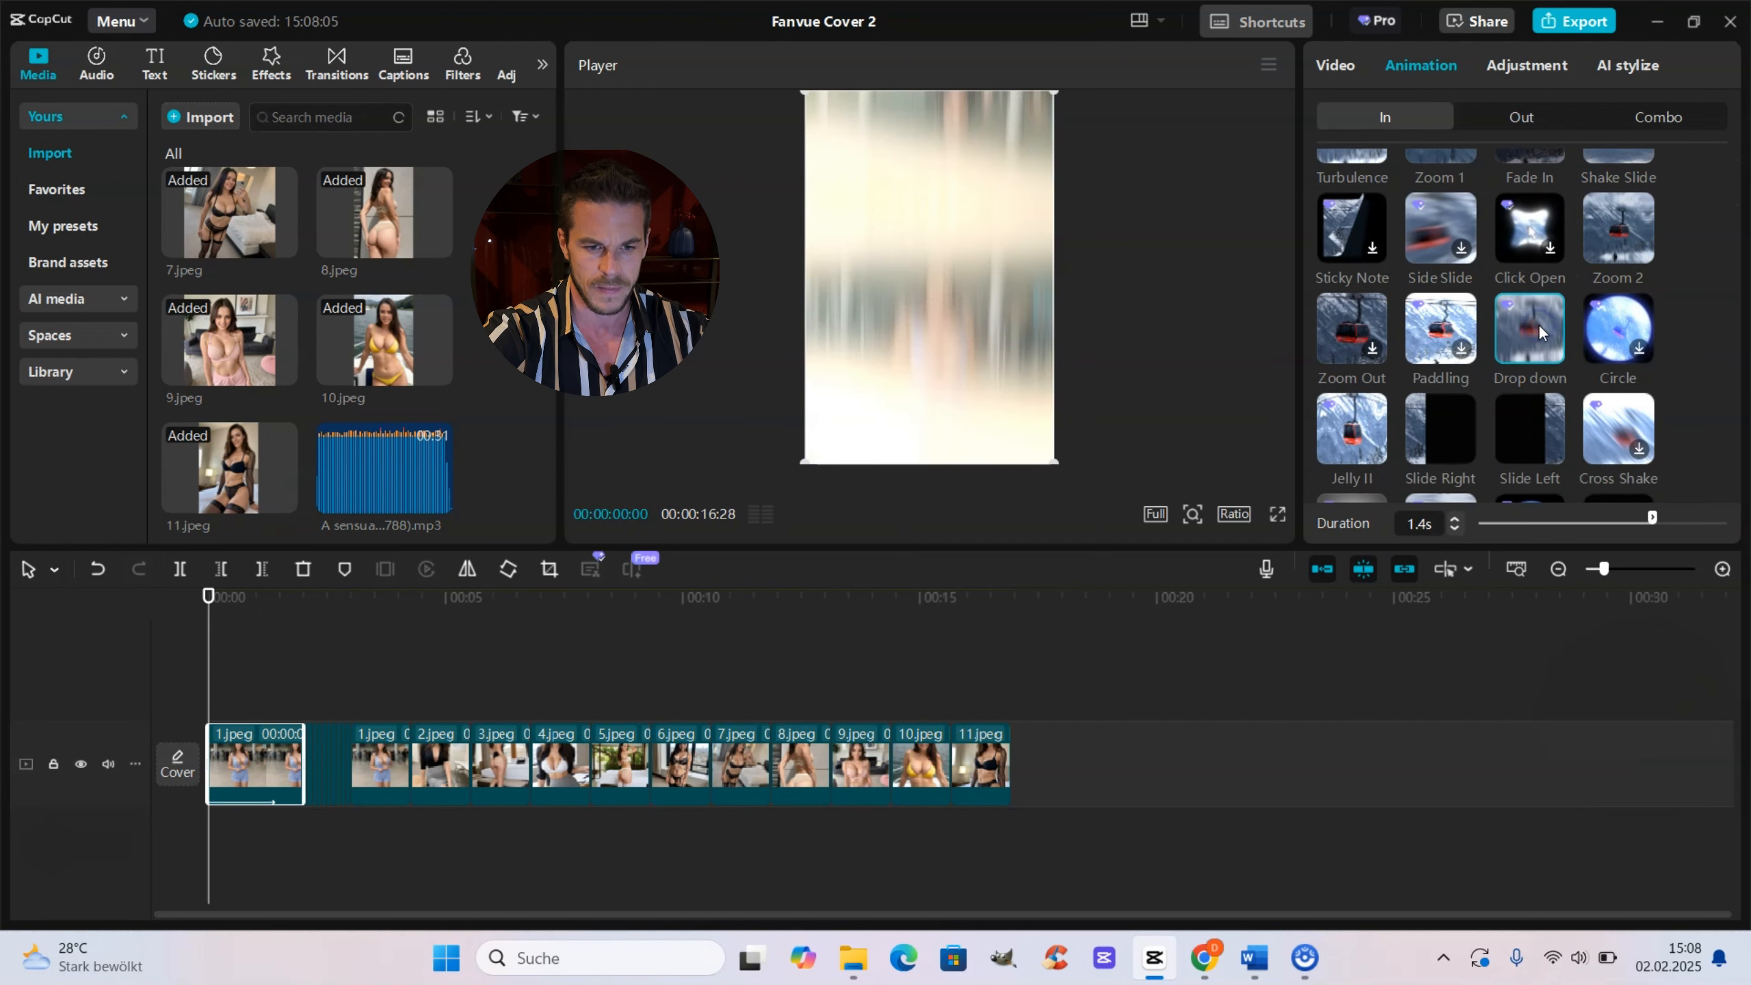
Step: Set the opener's Drop down animation duration to 0.8s and preview the start
click(1451, 530)
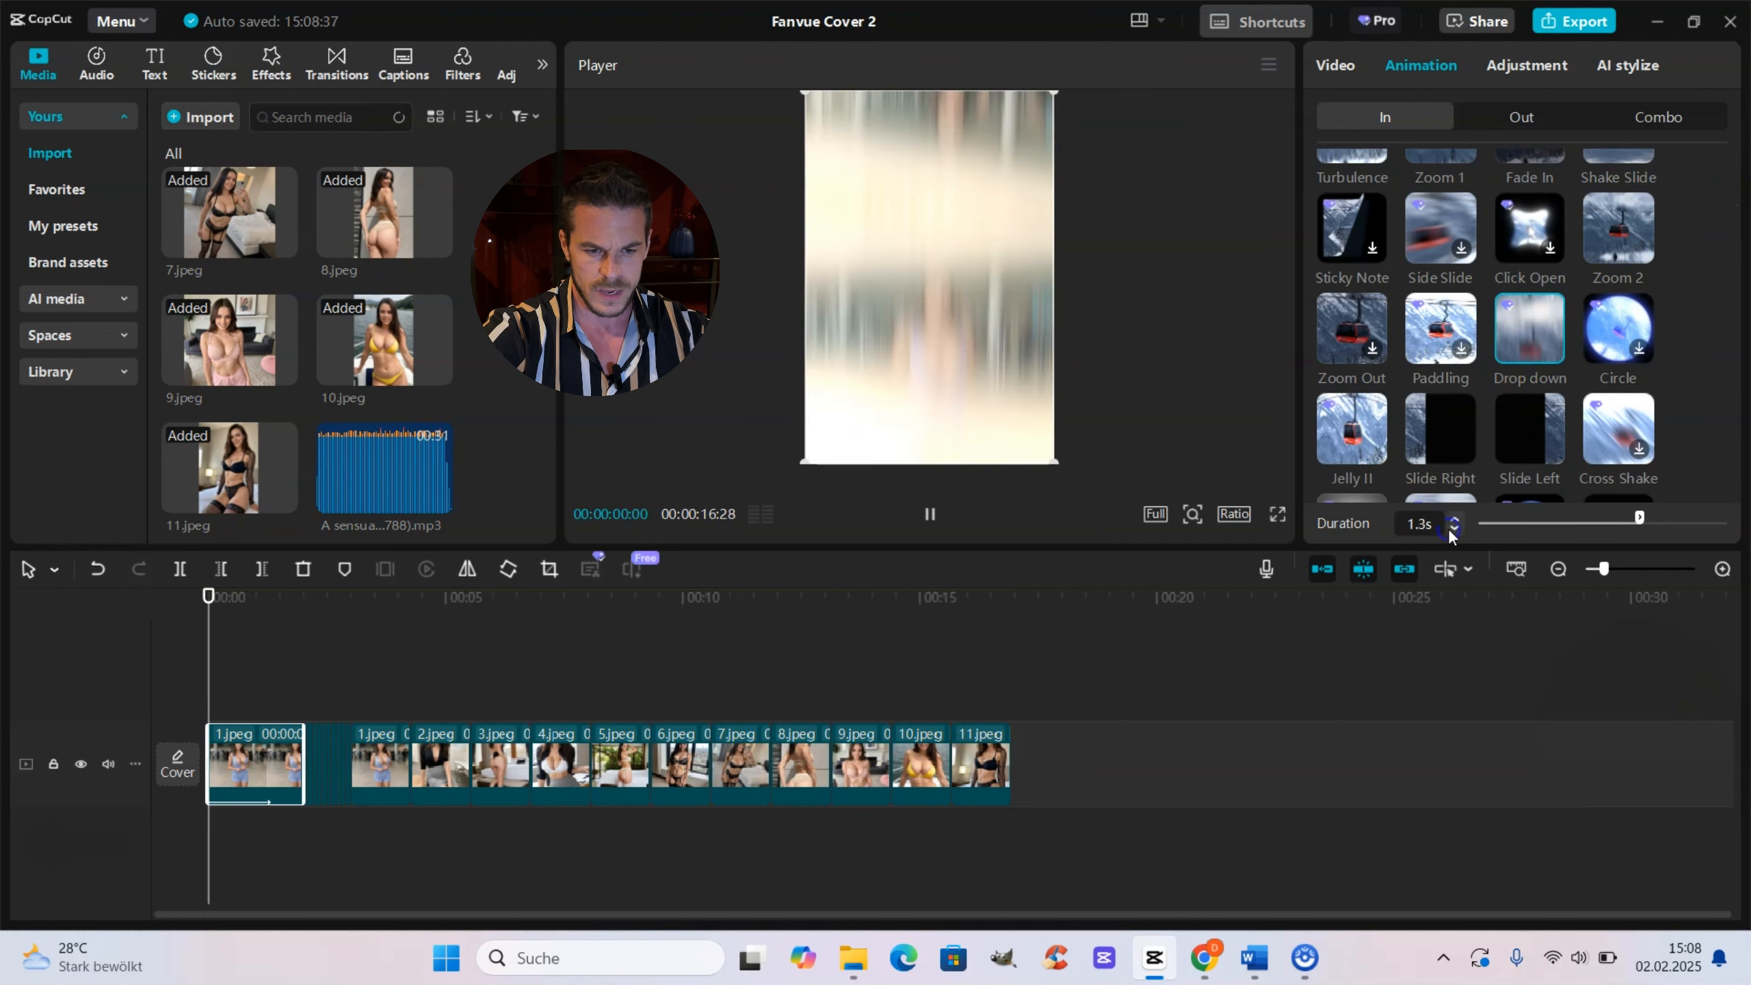
click(1452, 530)
click(1451, 529)
click(1452, 529)
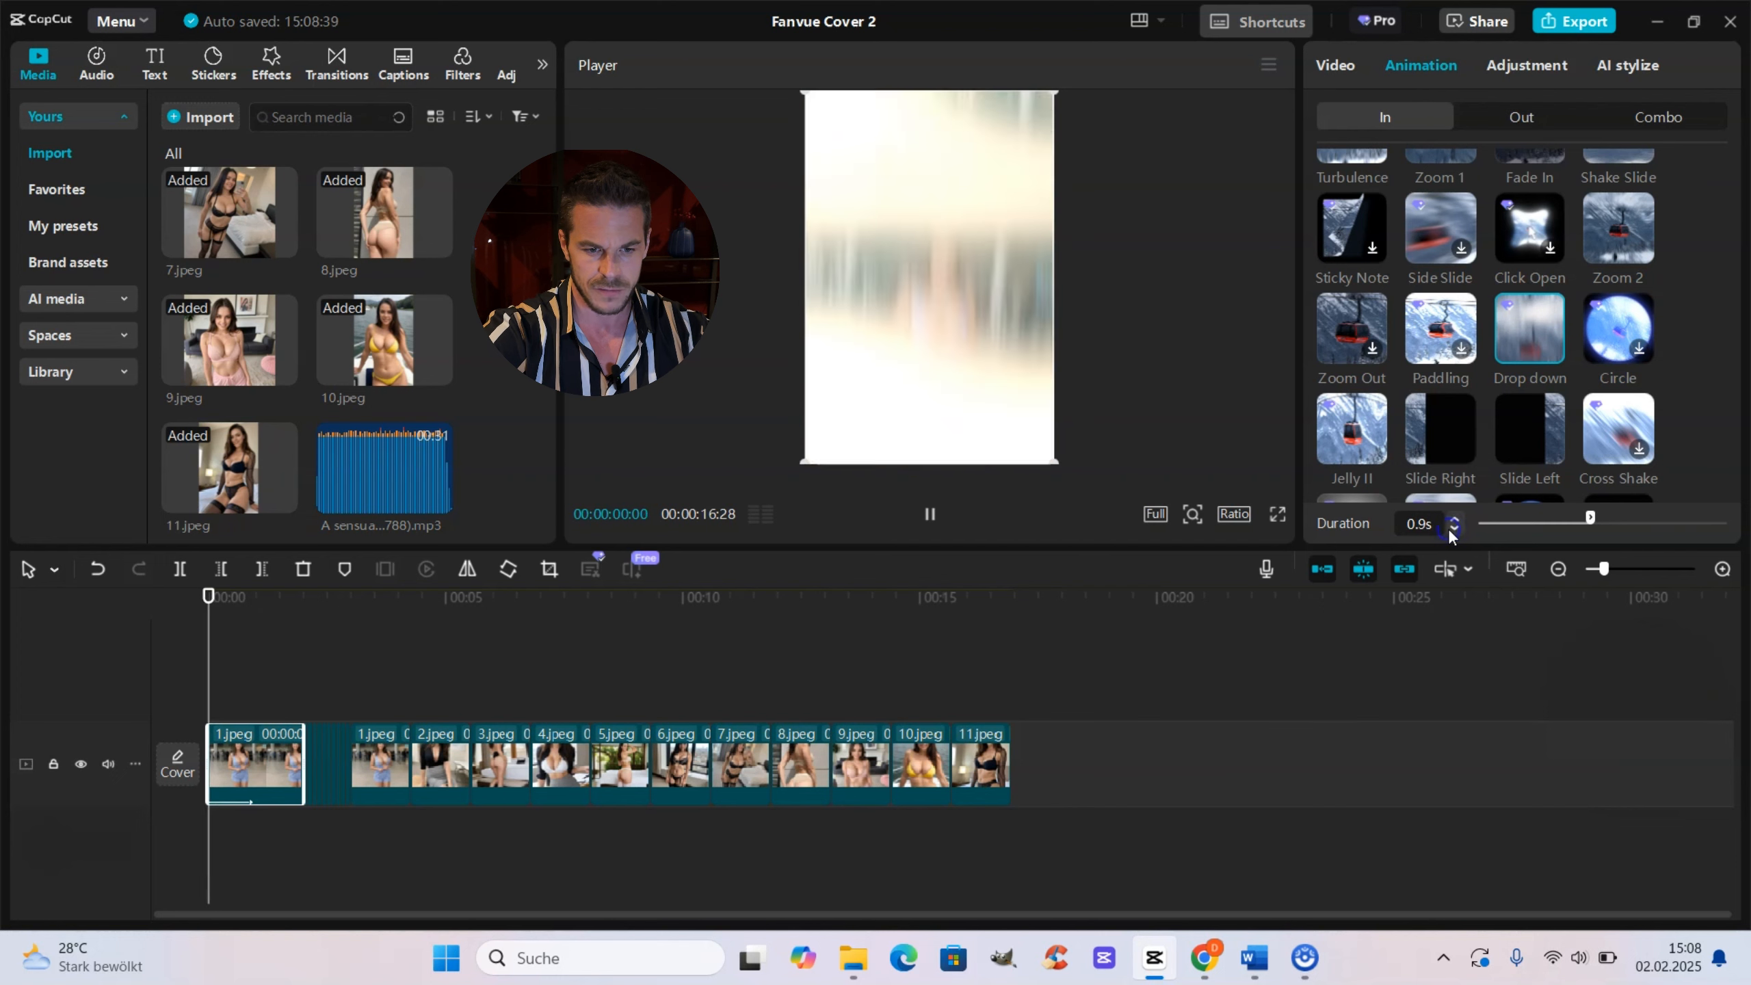
click(1451, 529)
click(1452, 529)
click(1428, 522)
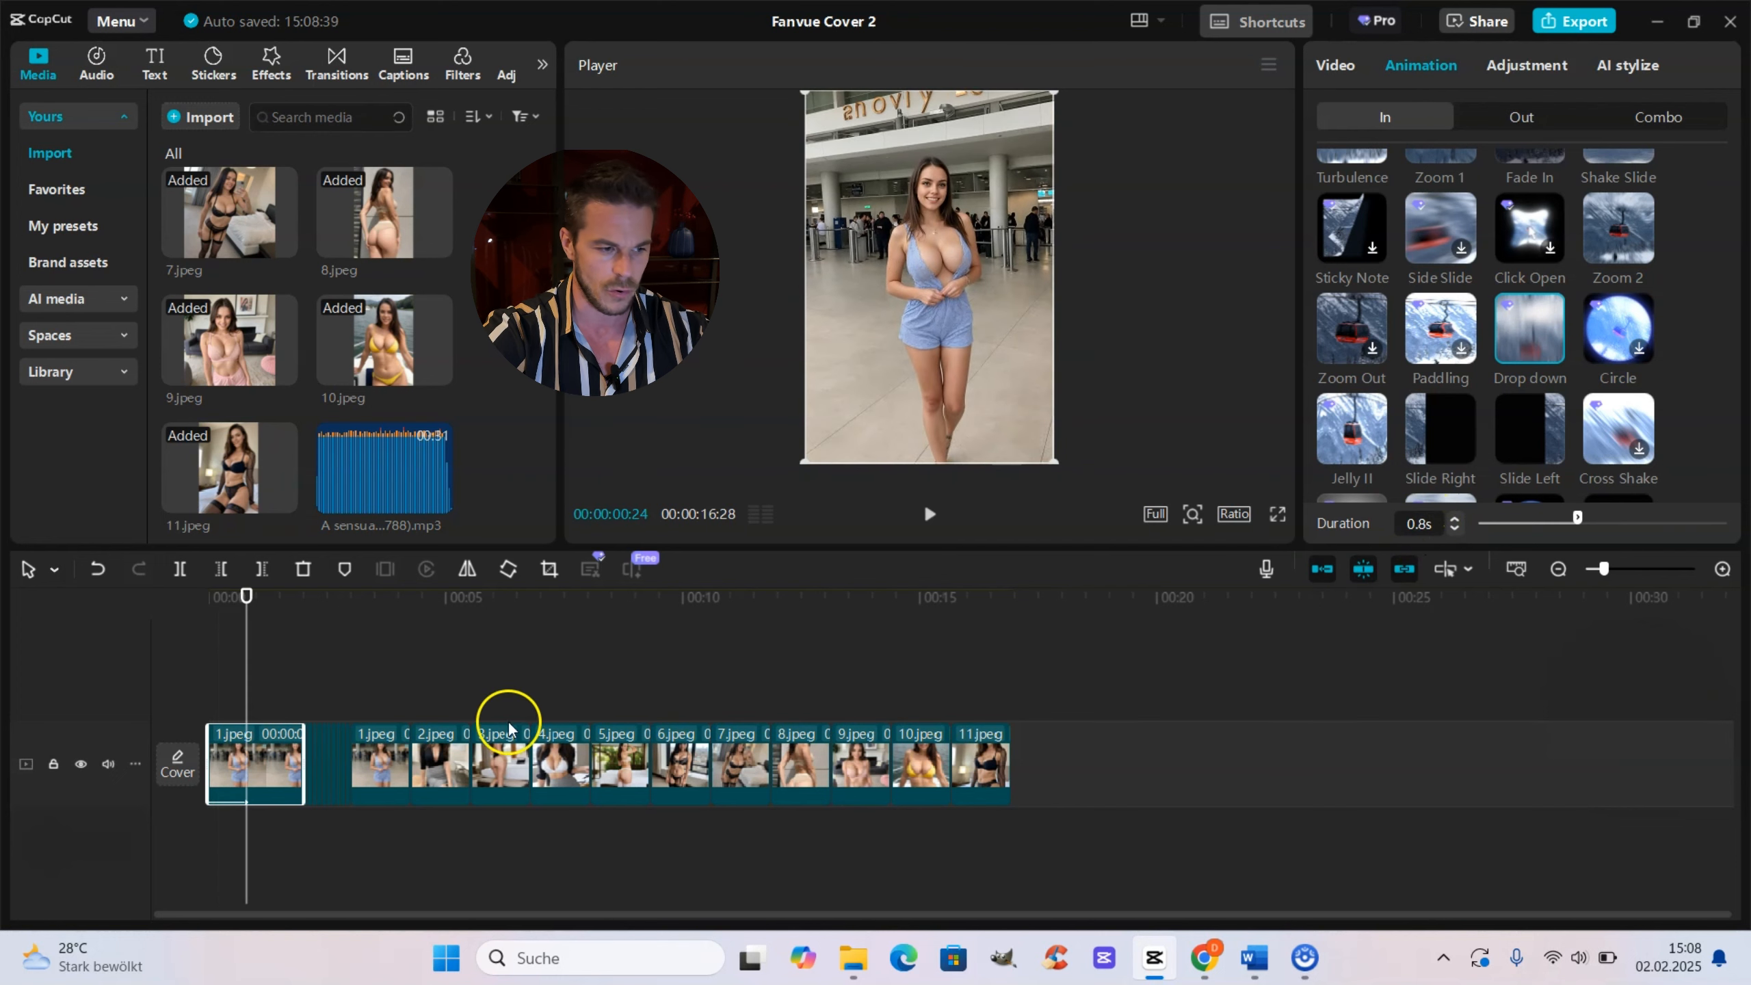
key(space)
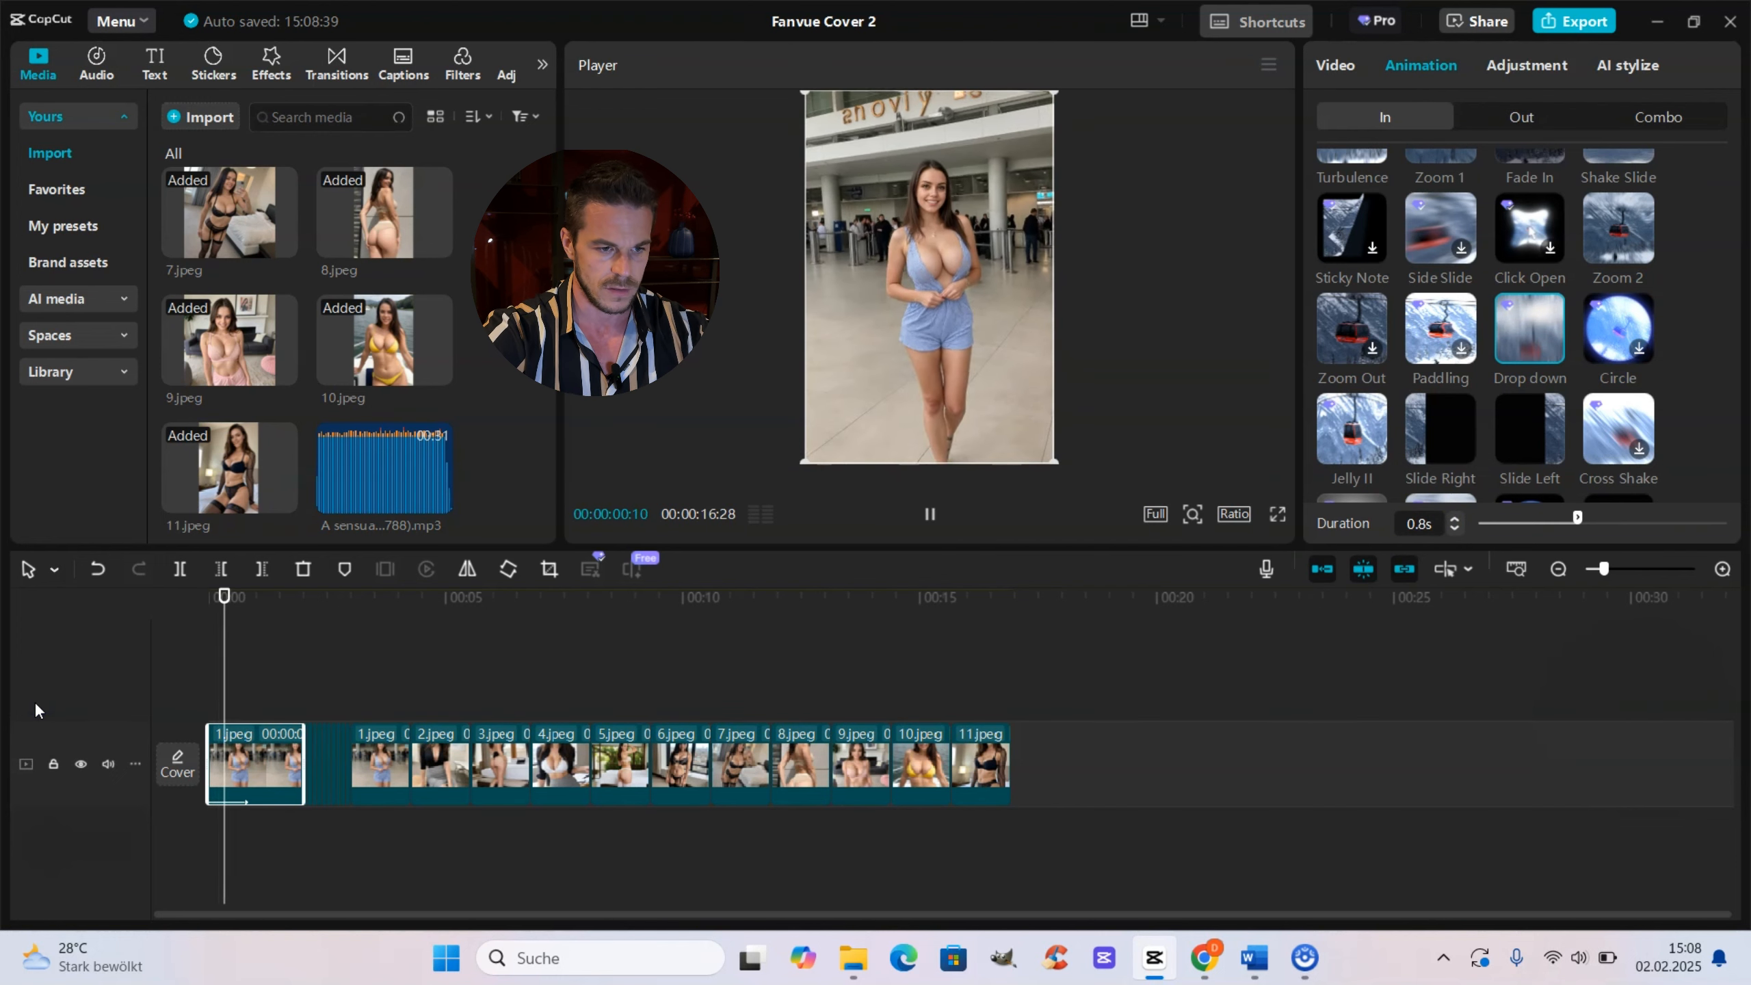
click(371, 686)
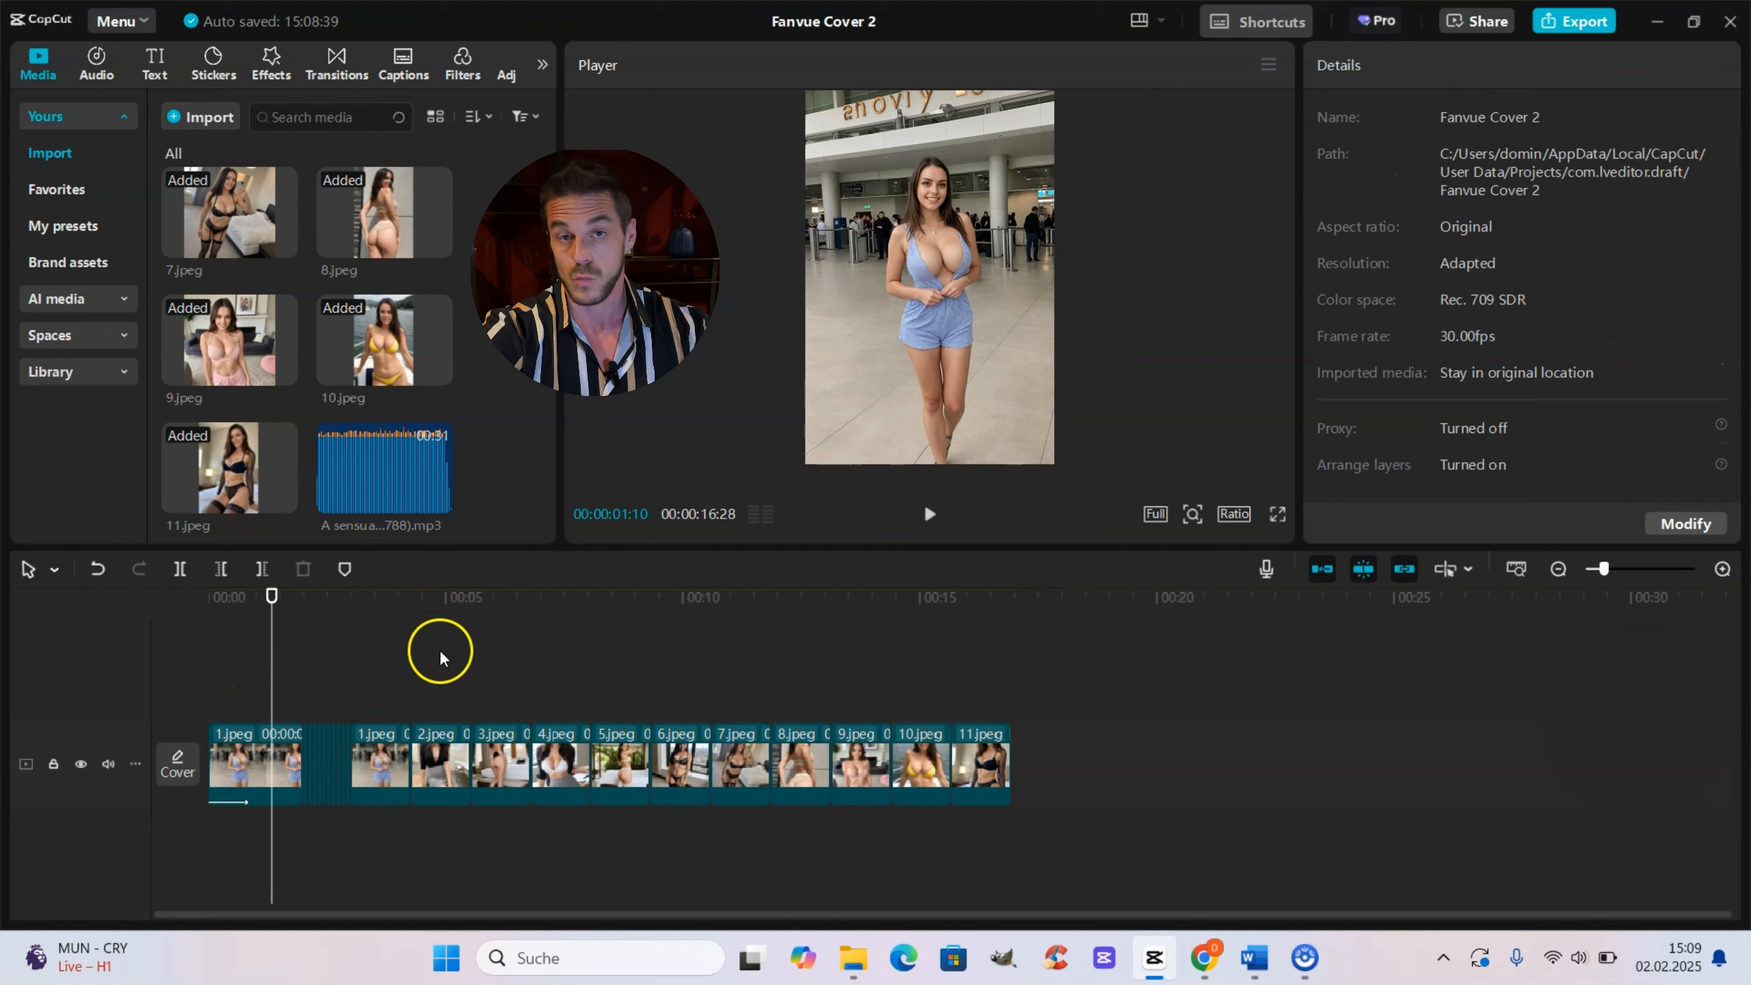
Step: Apply the Zoom 1 in-animation to the fast sequence's 1.jpeg clip and set its duration to 0.2s
click(385, 663)
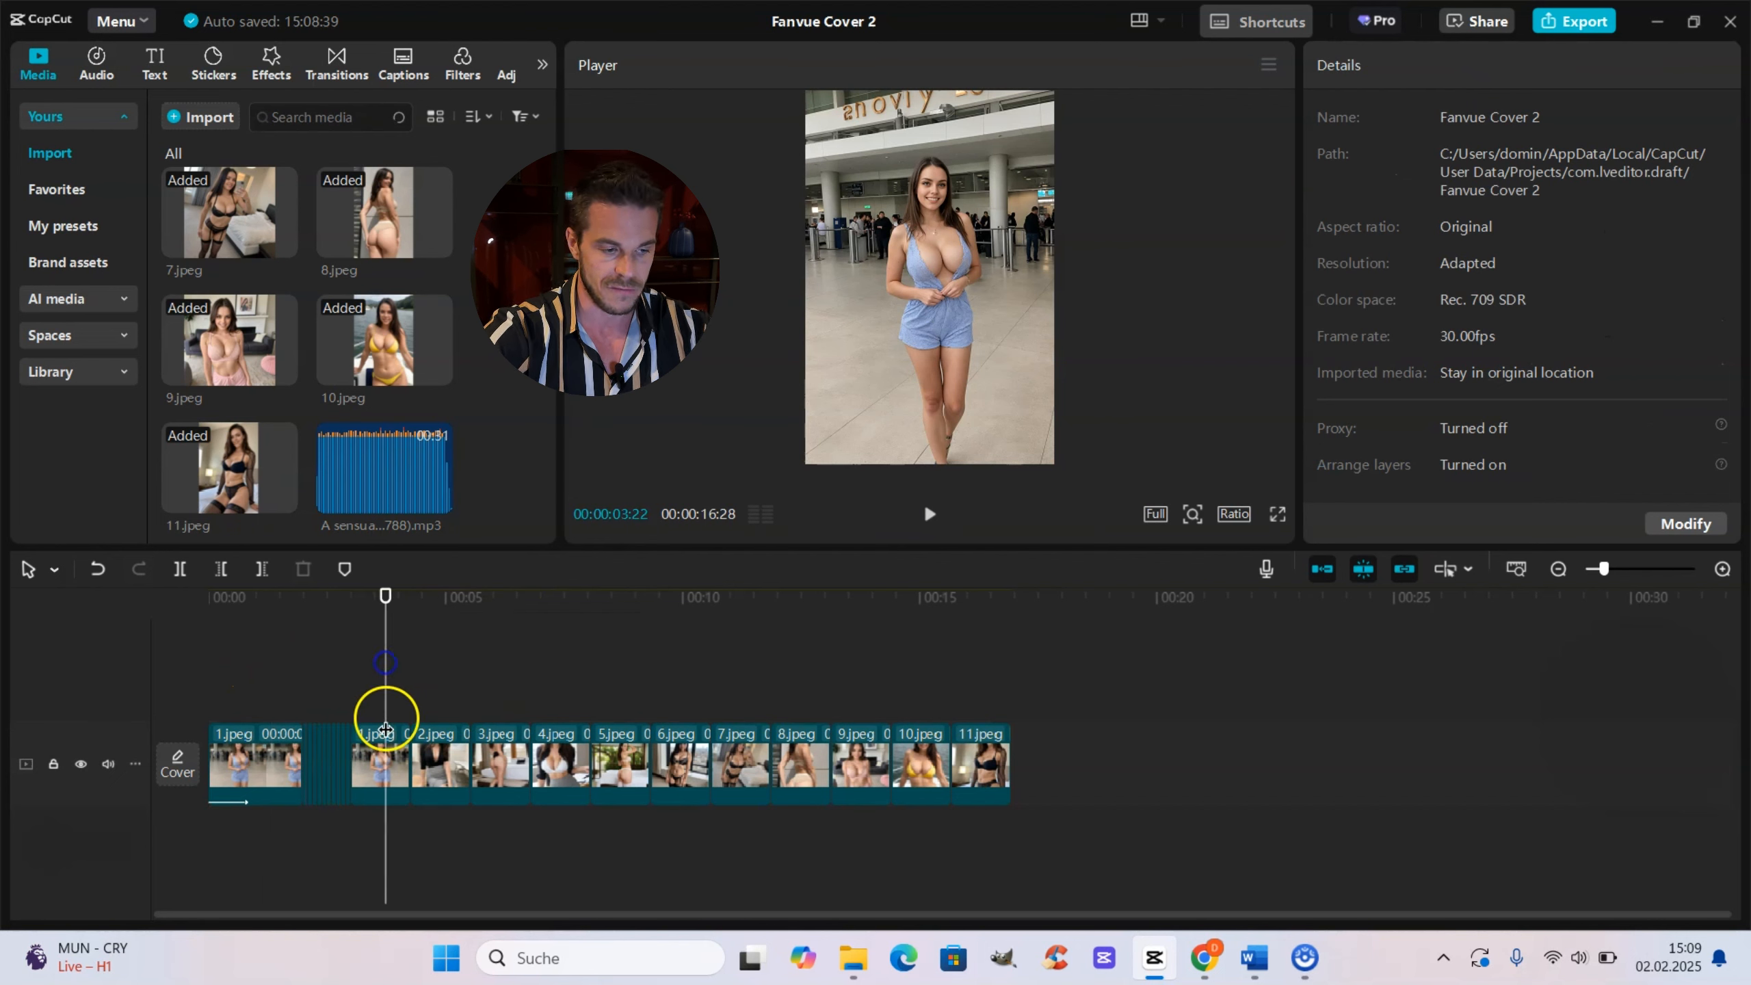
drag(522, 818, 1016, 801)
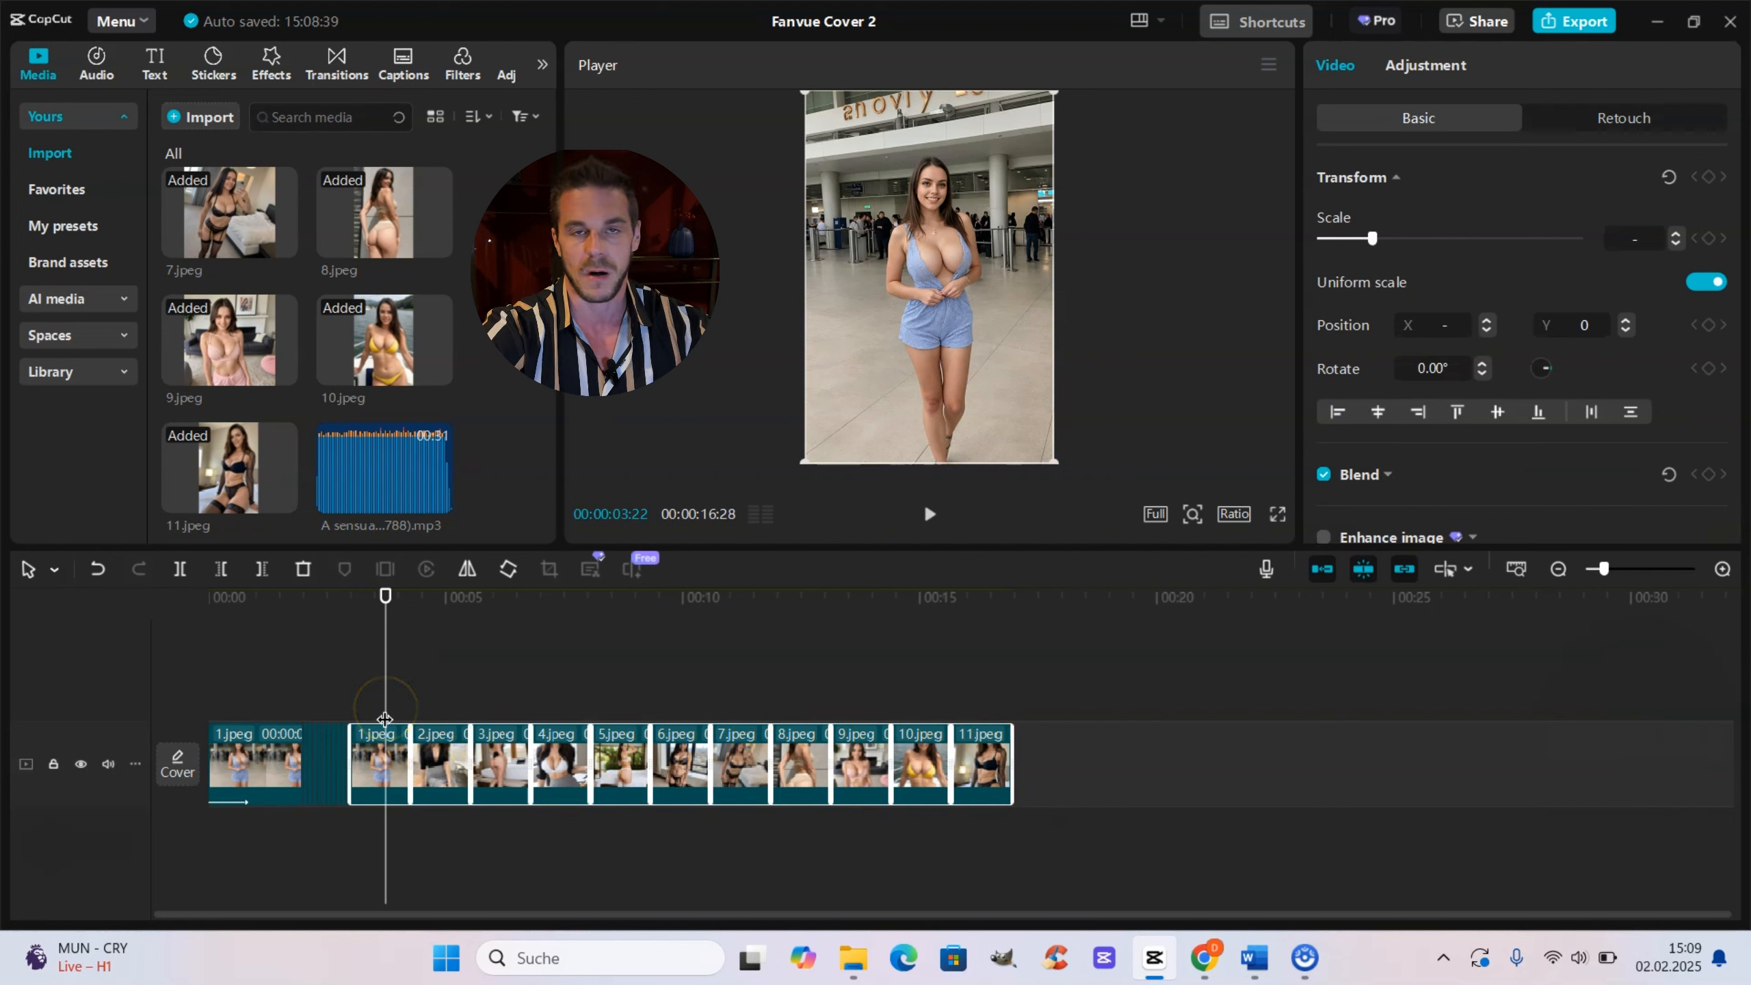
click(478, 754)
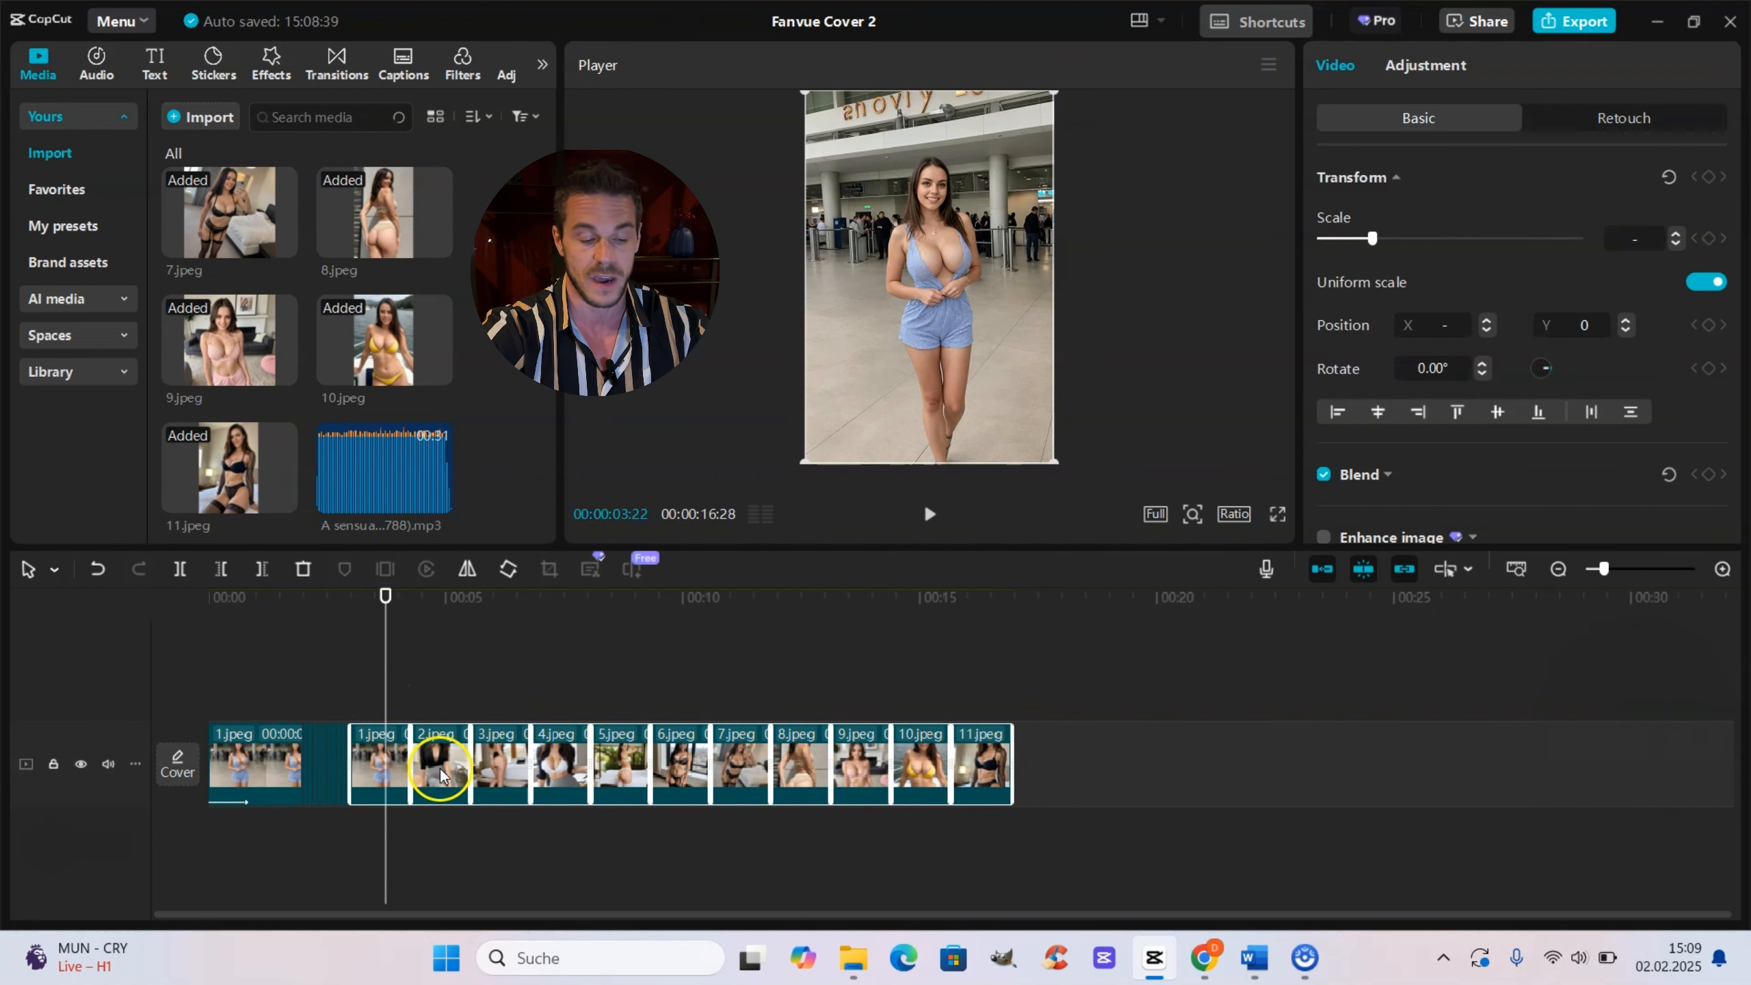
drag(384, 712, 380, 714)
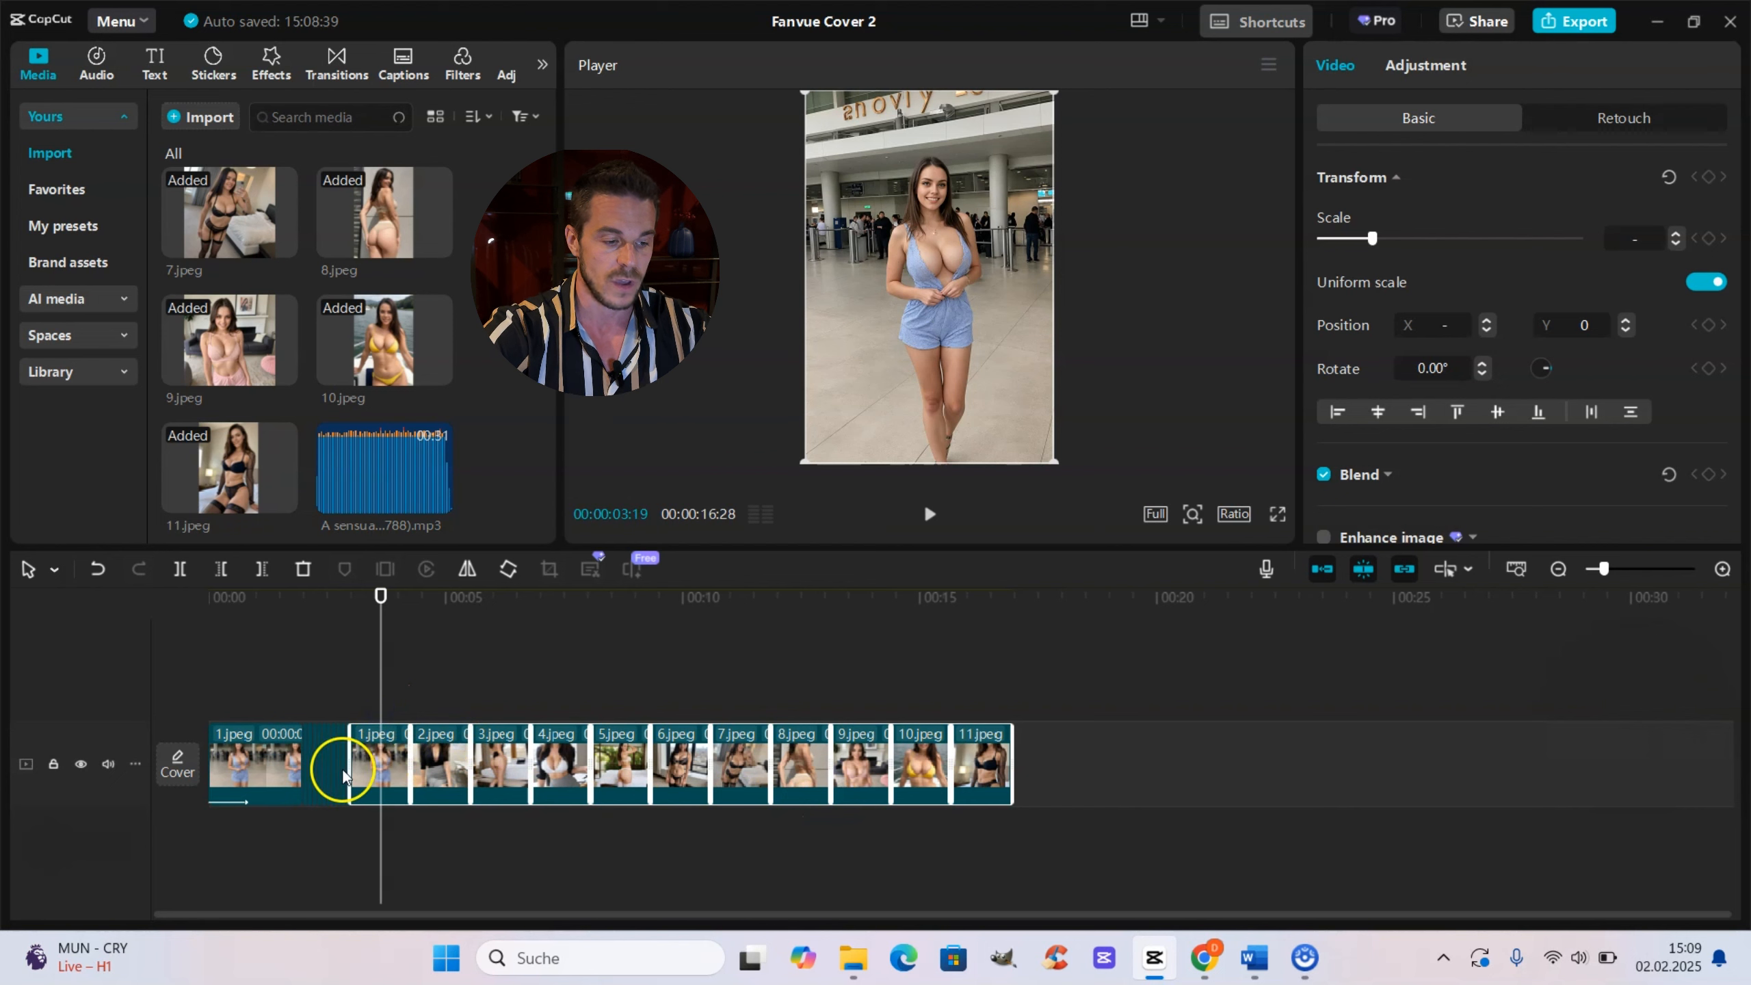
click(360, 768)
click(1421, 65)
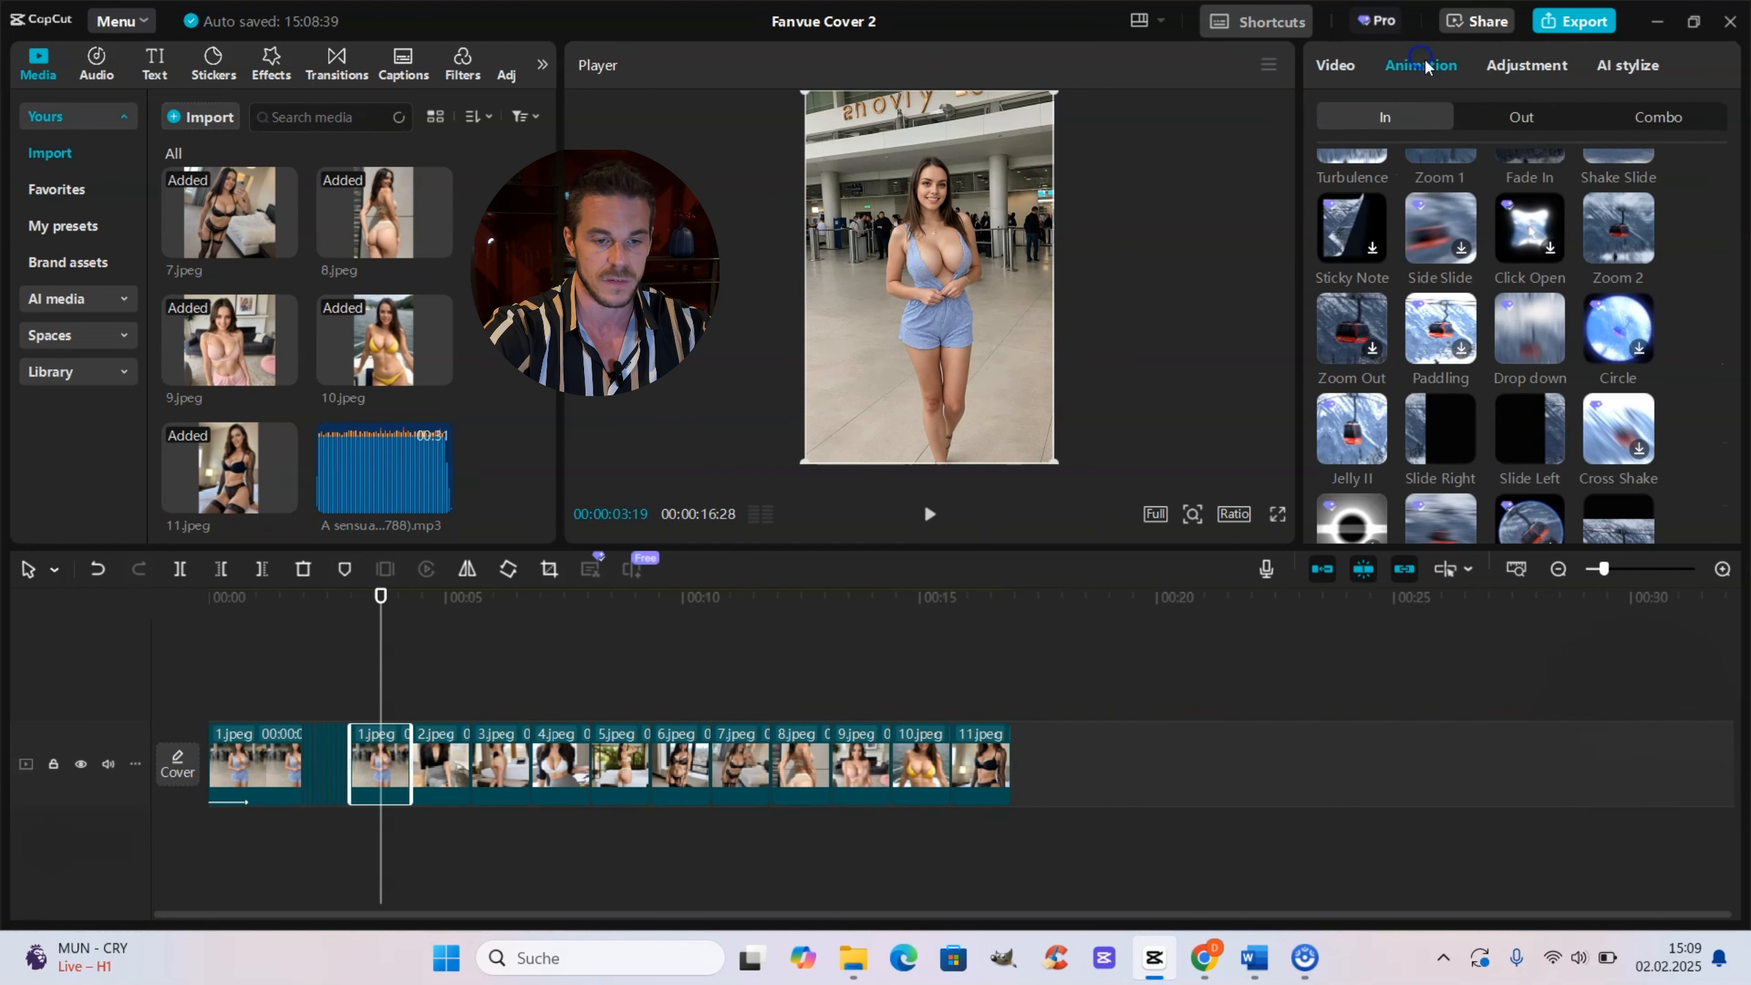
scroll(1347, 329, up, 3)
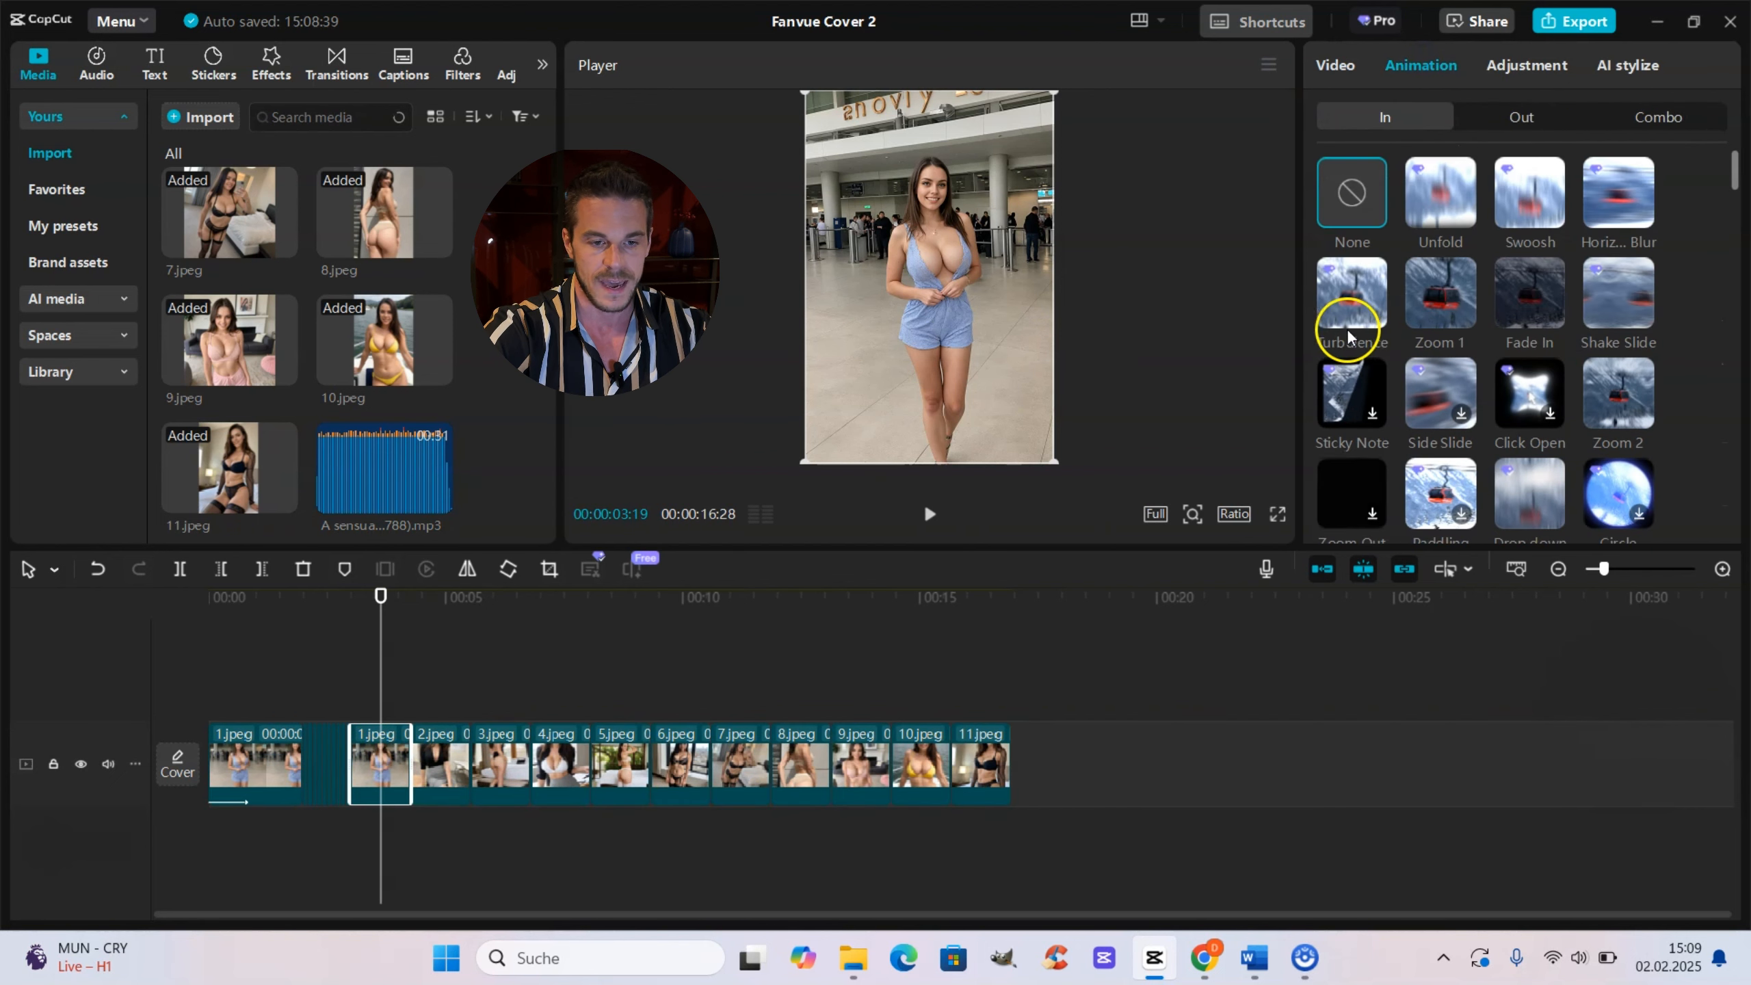
click(1444, 282)
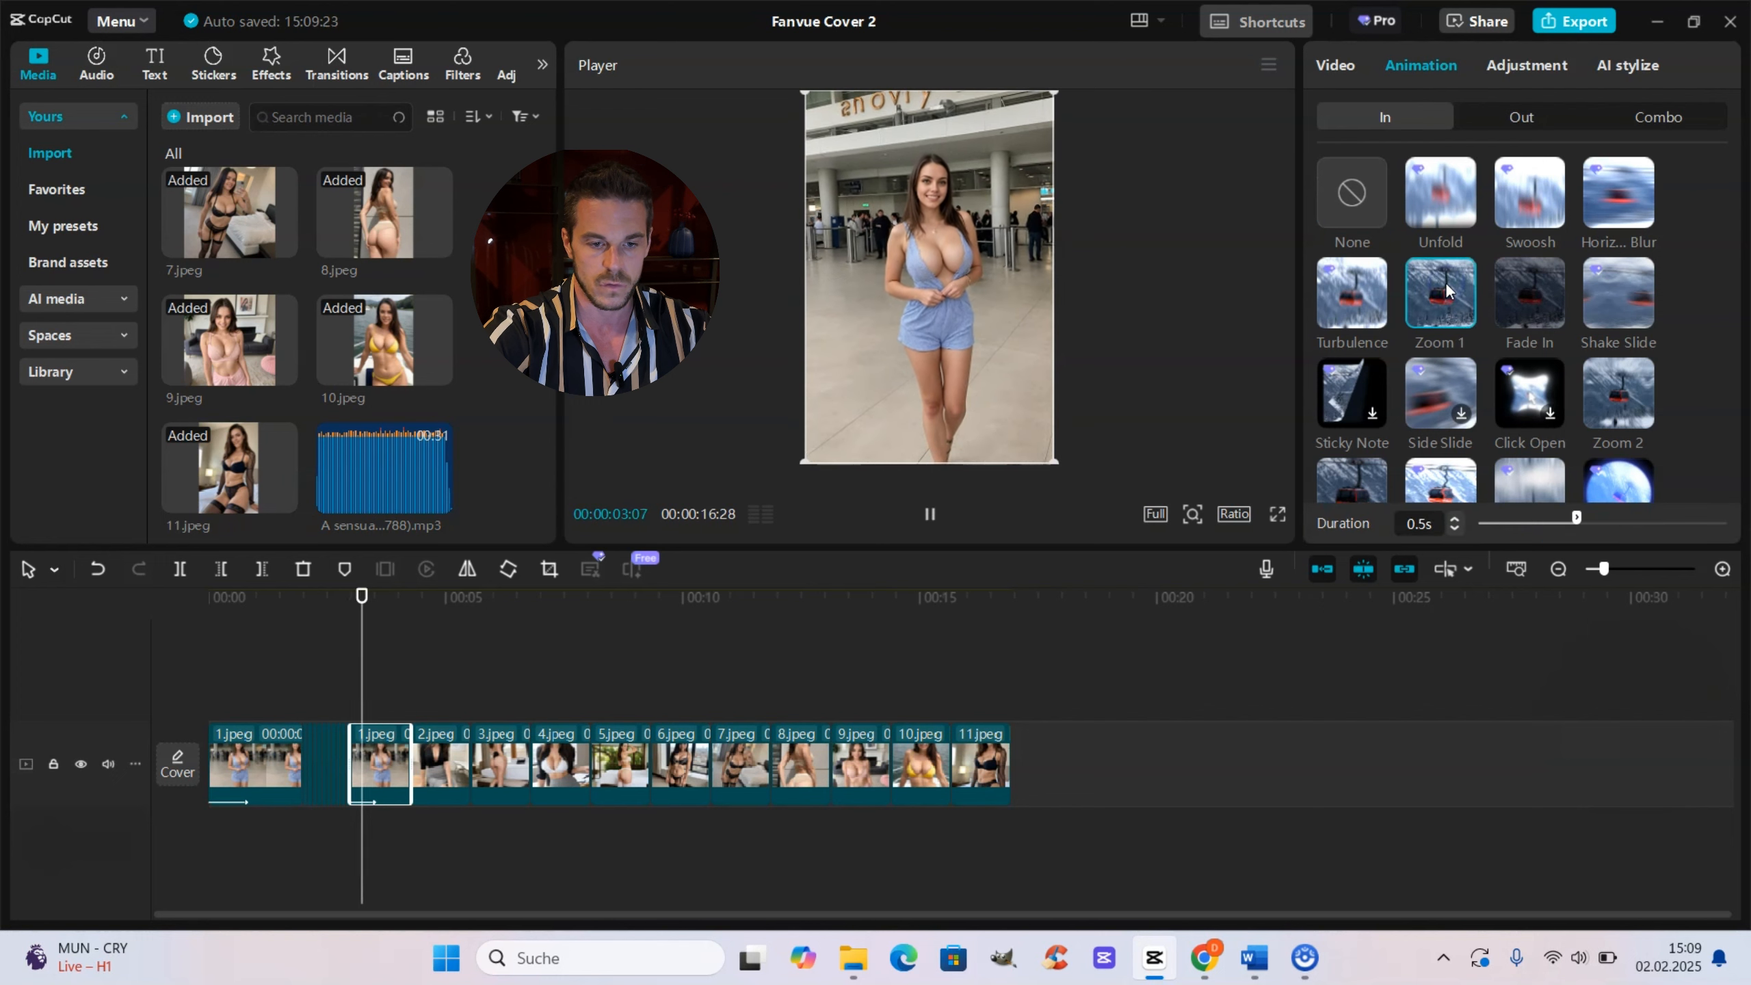
click(1456, 528)
click(1456, 528)
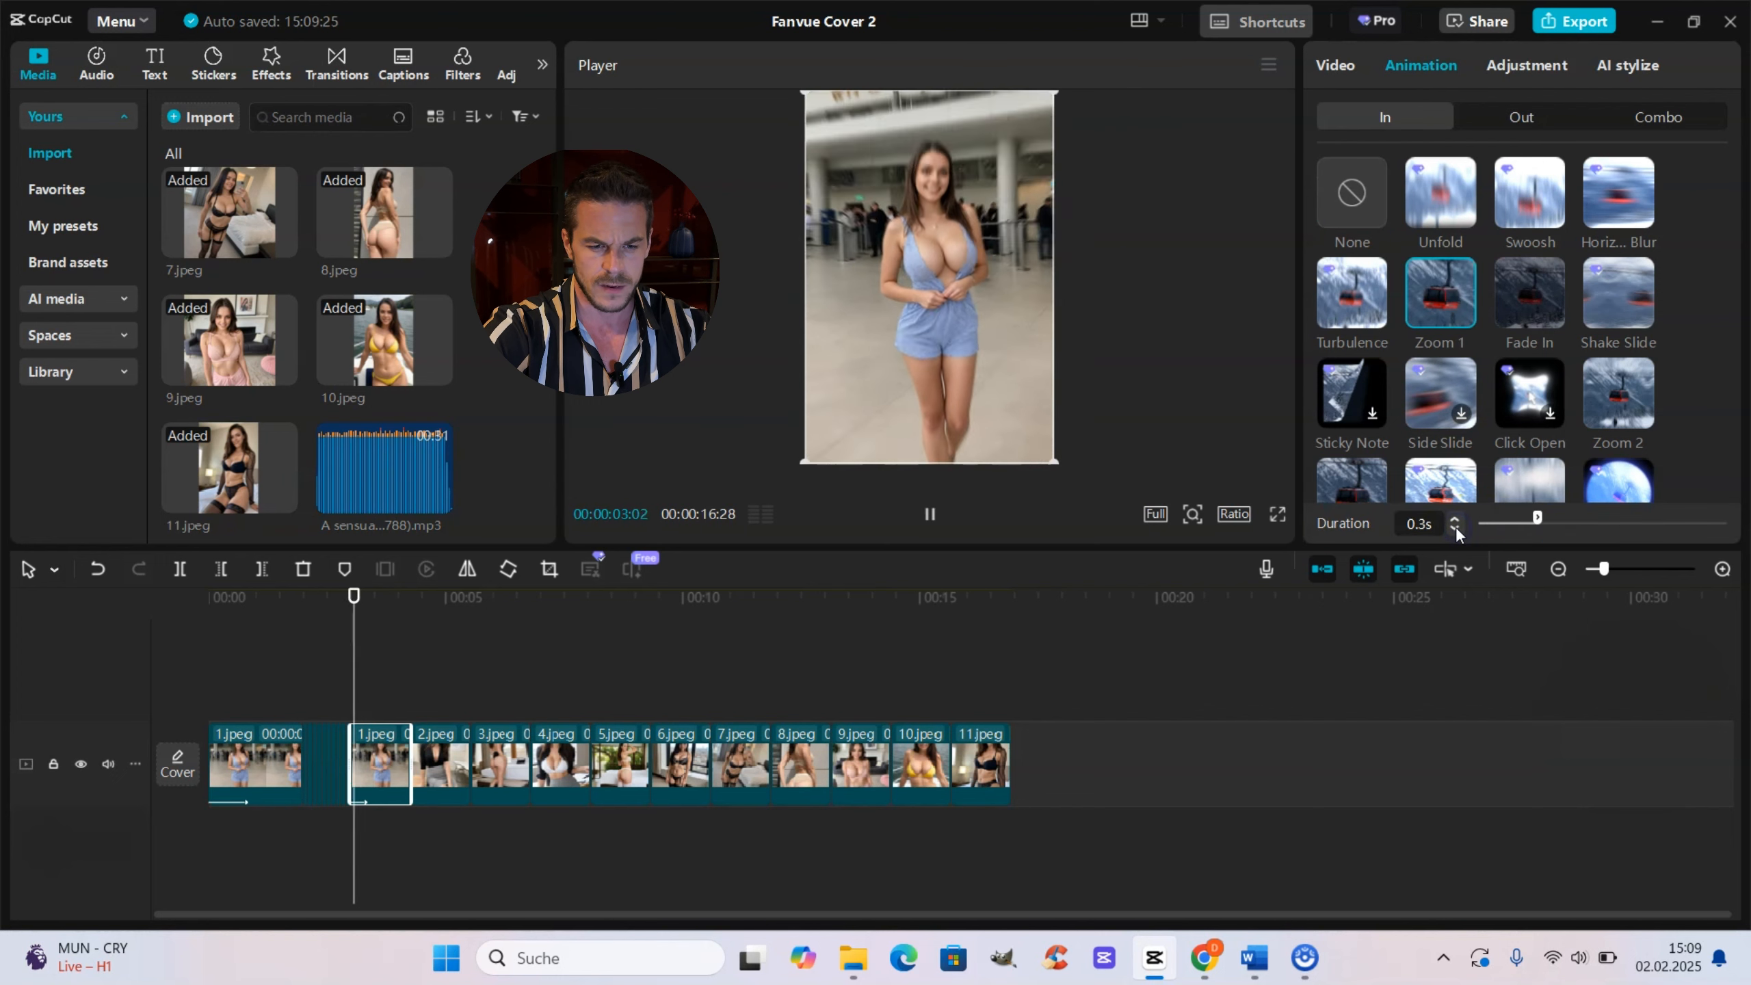
click(1456, 528)
Step: Apply the Zoom 1 in-animation to the 2.jpeg clip and set its duration to 0.2s
click(438, 690)
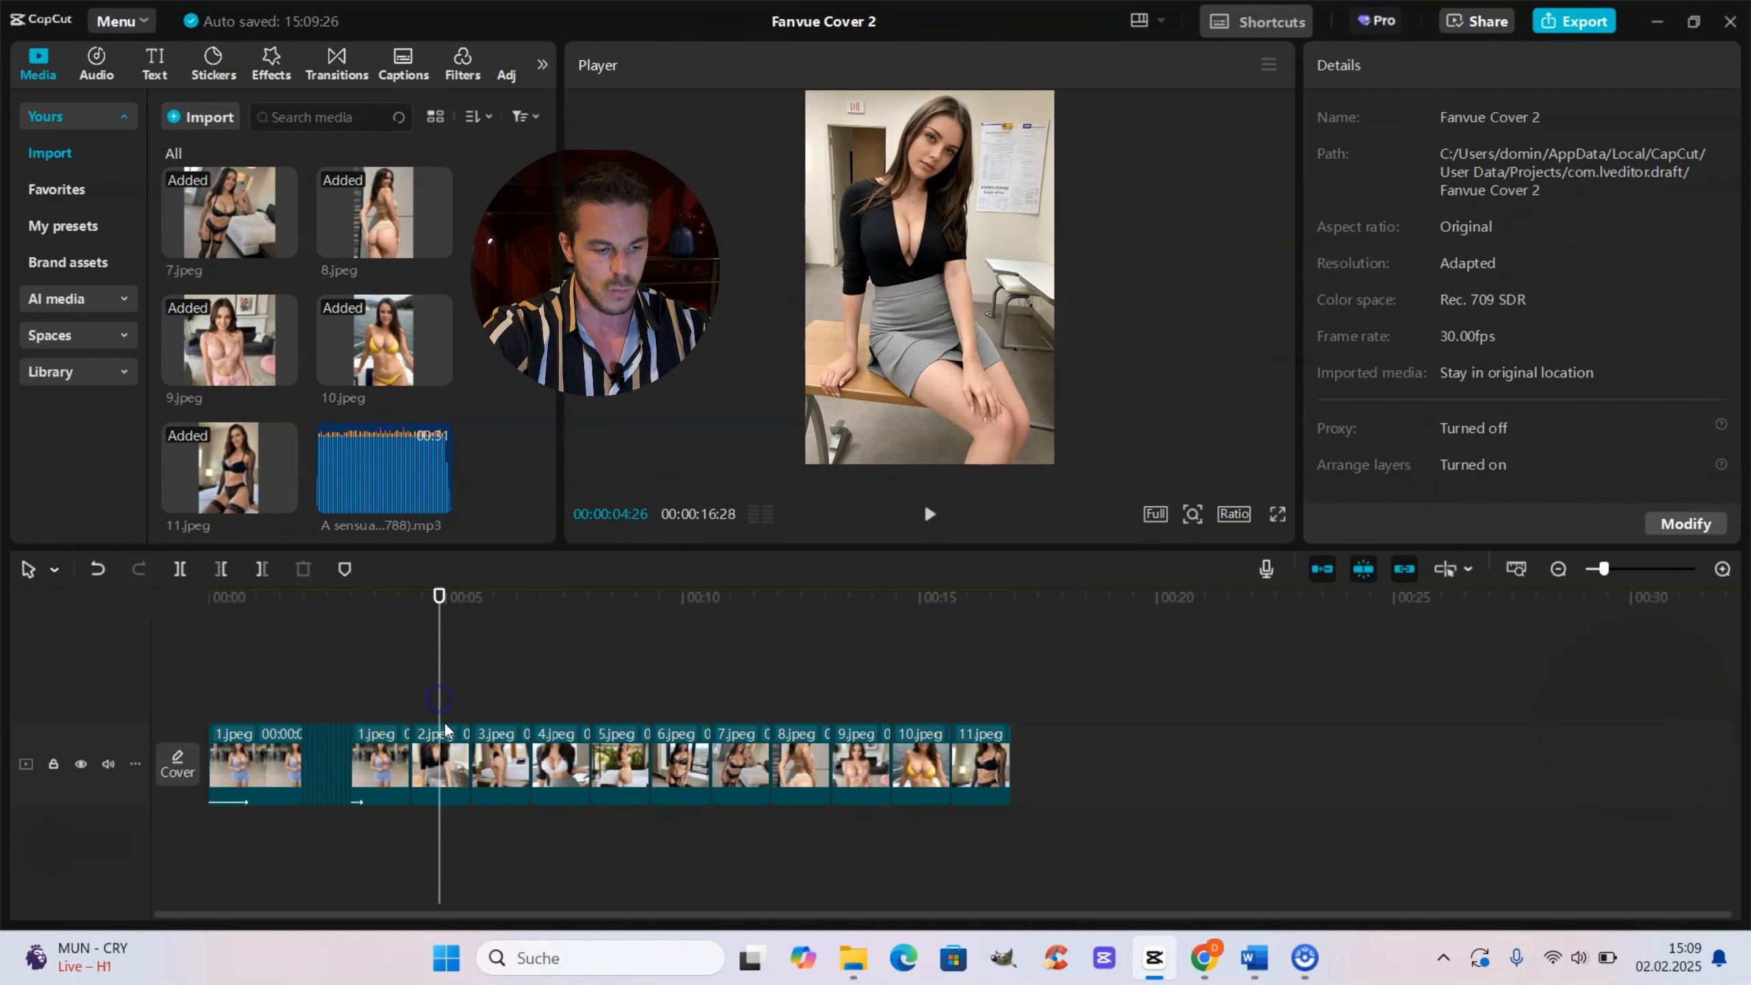
click(439, 762)
click(1401, 77)
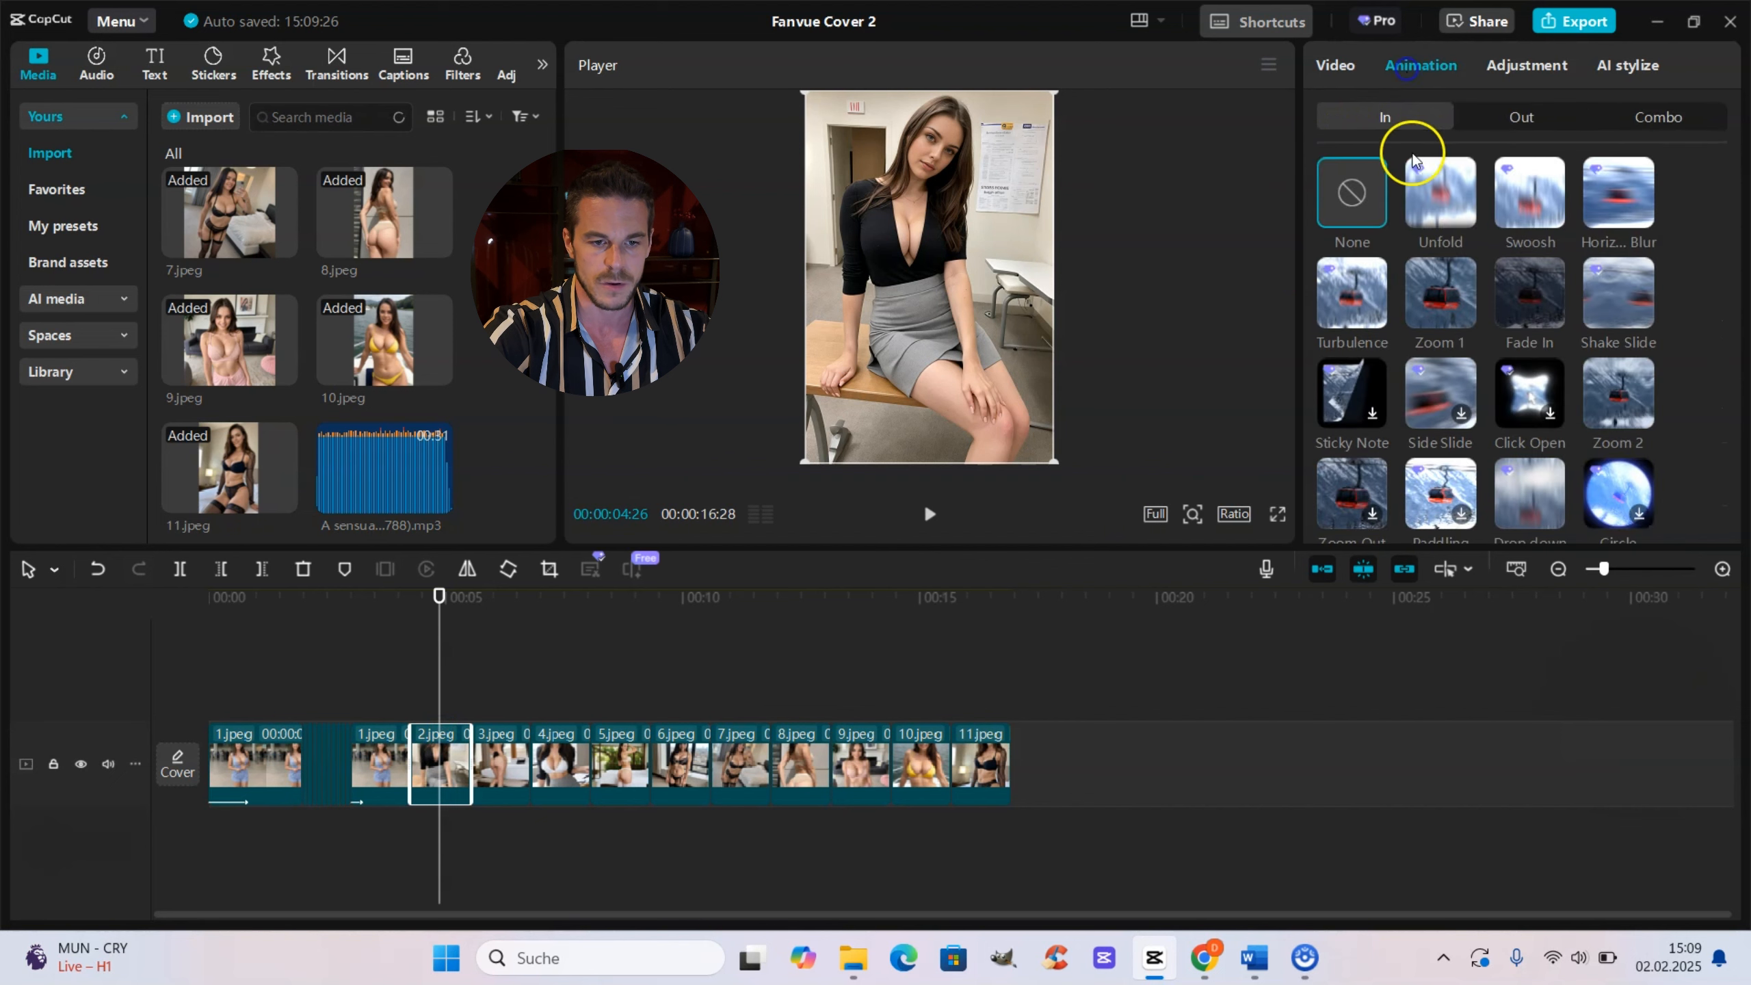
click(1441, 282)
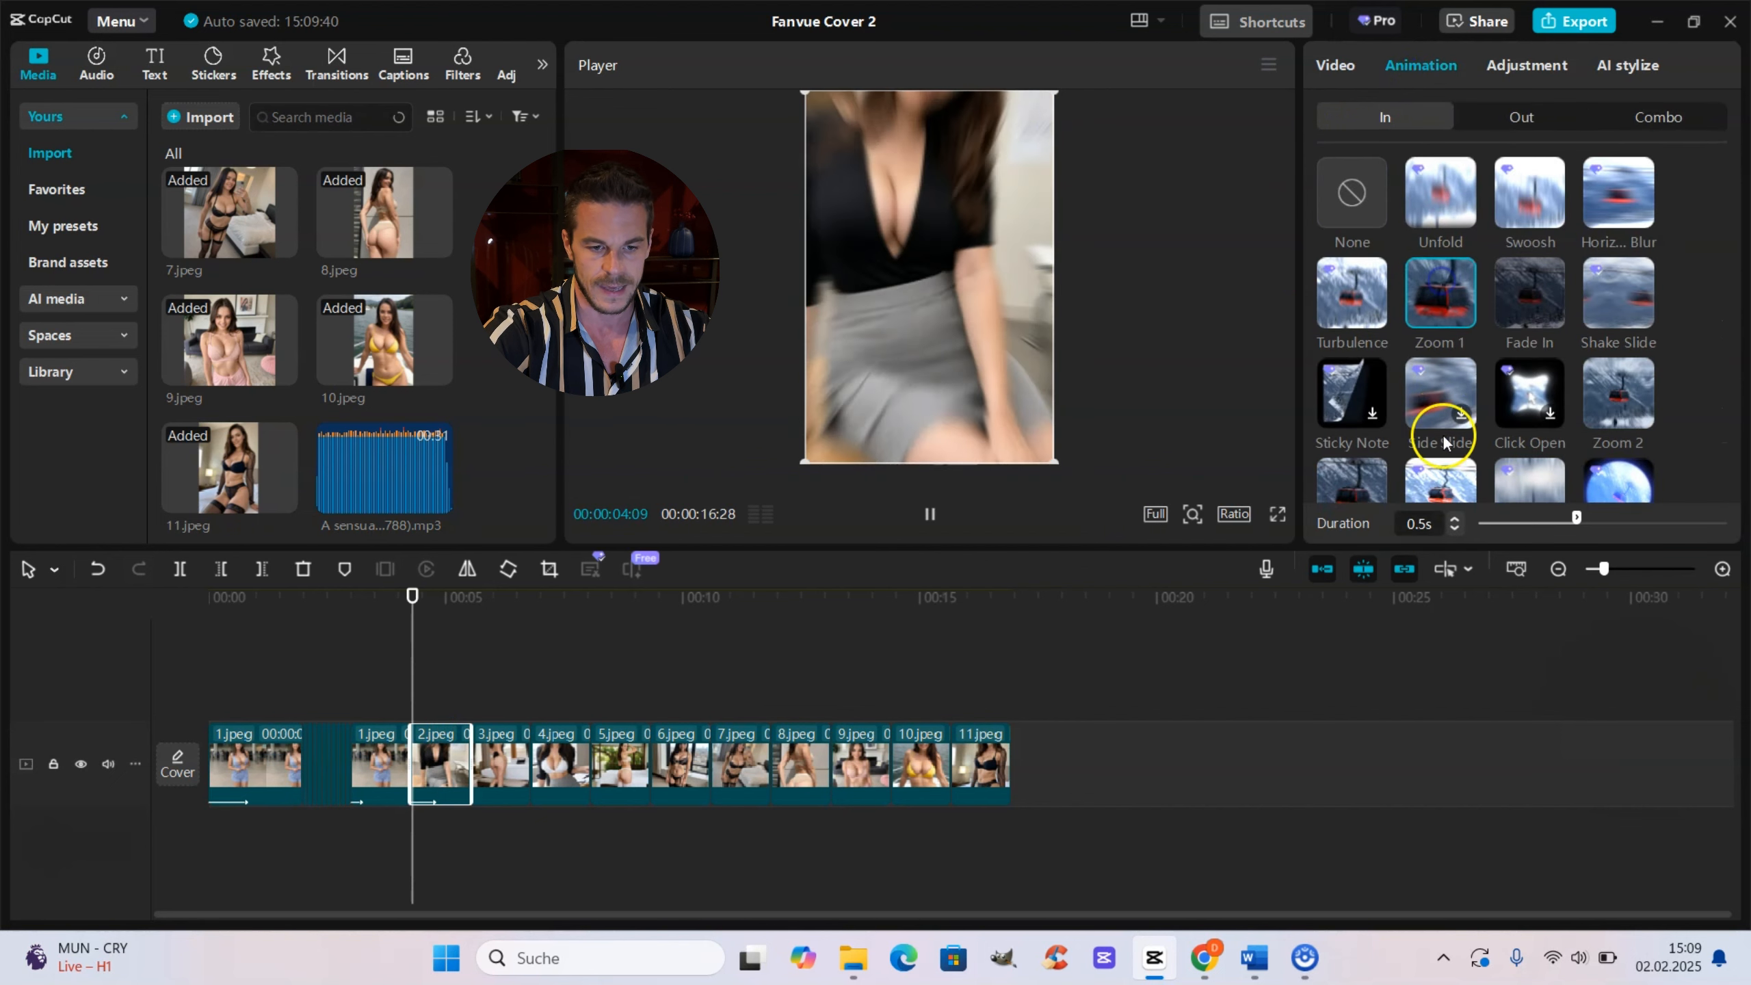
click(1456, 528)
click(1456, 528)
click(1456, 528)
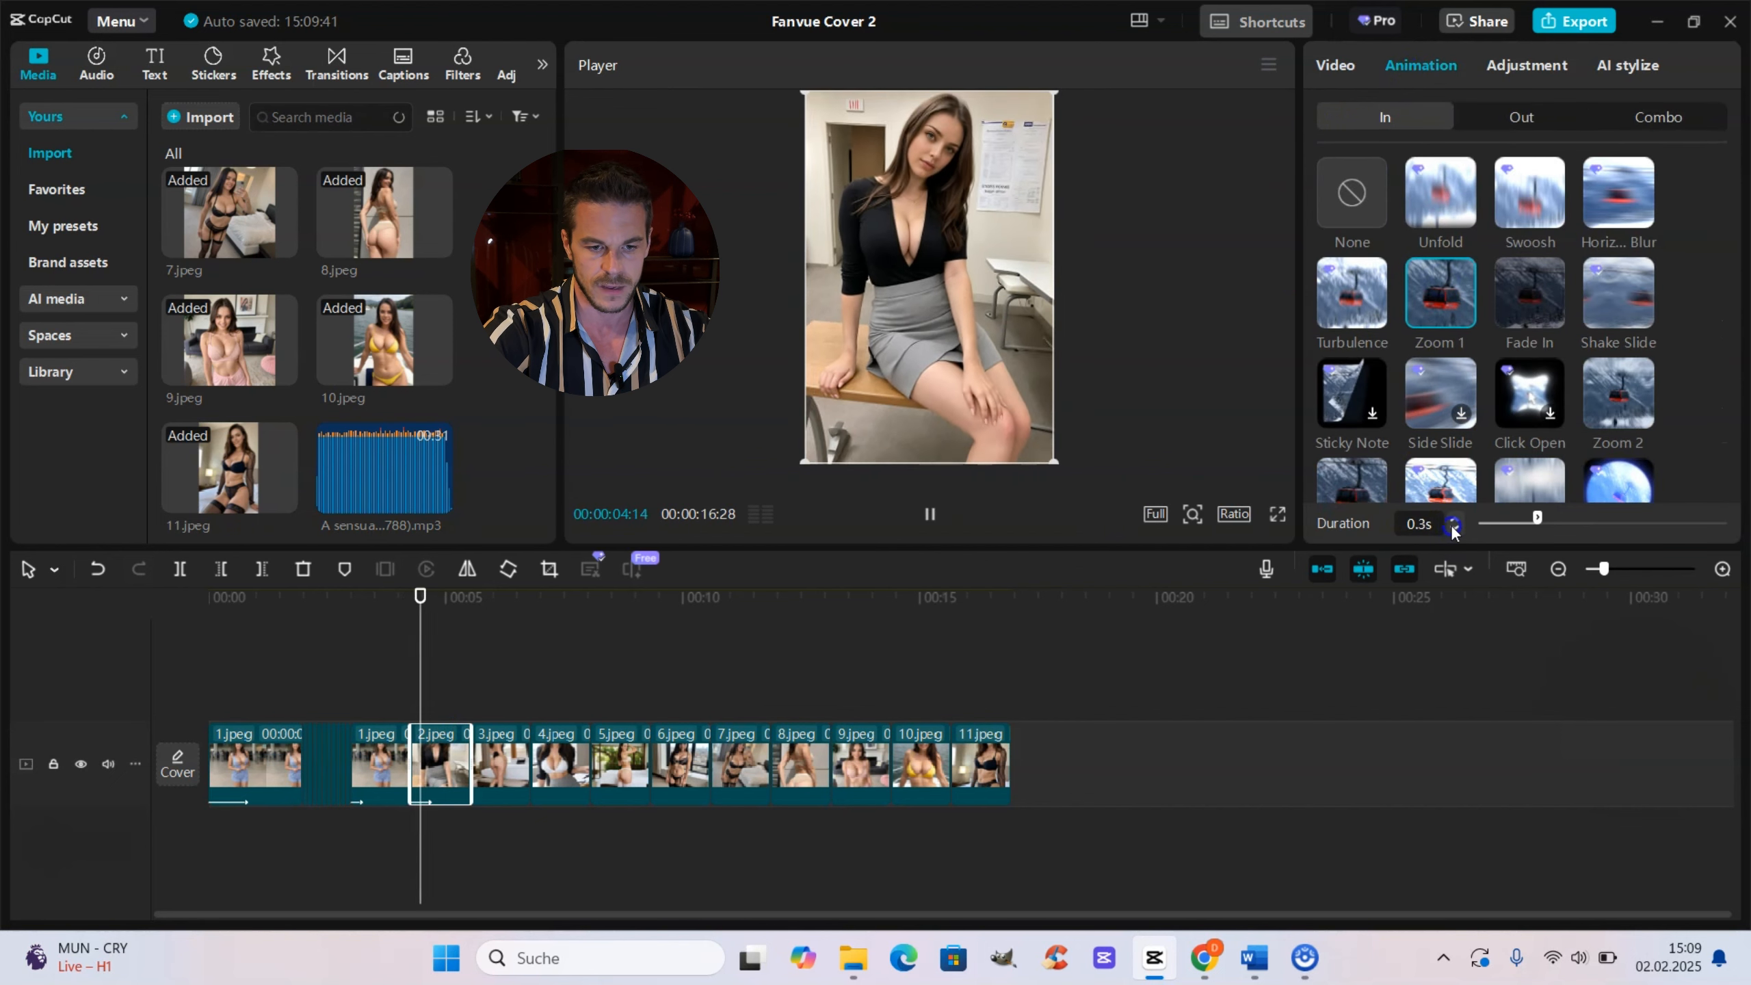
Step: Apply the Zoom 1 in-animation to the 3.jpeg clip of the fast sequence
click(493, 683)
click(501, 735)
click(1421, 67)
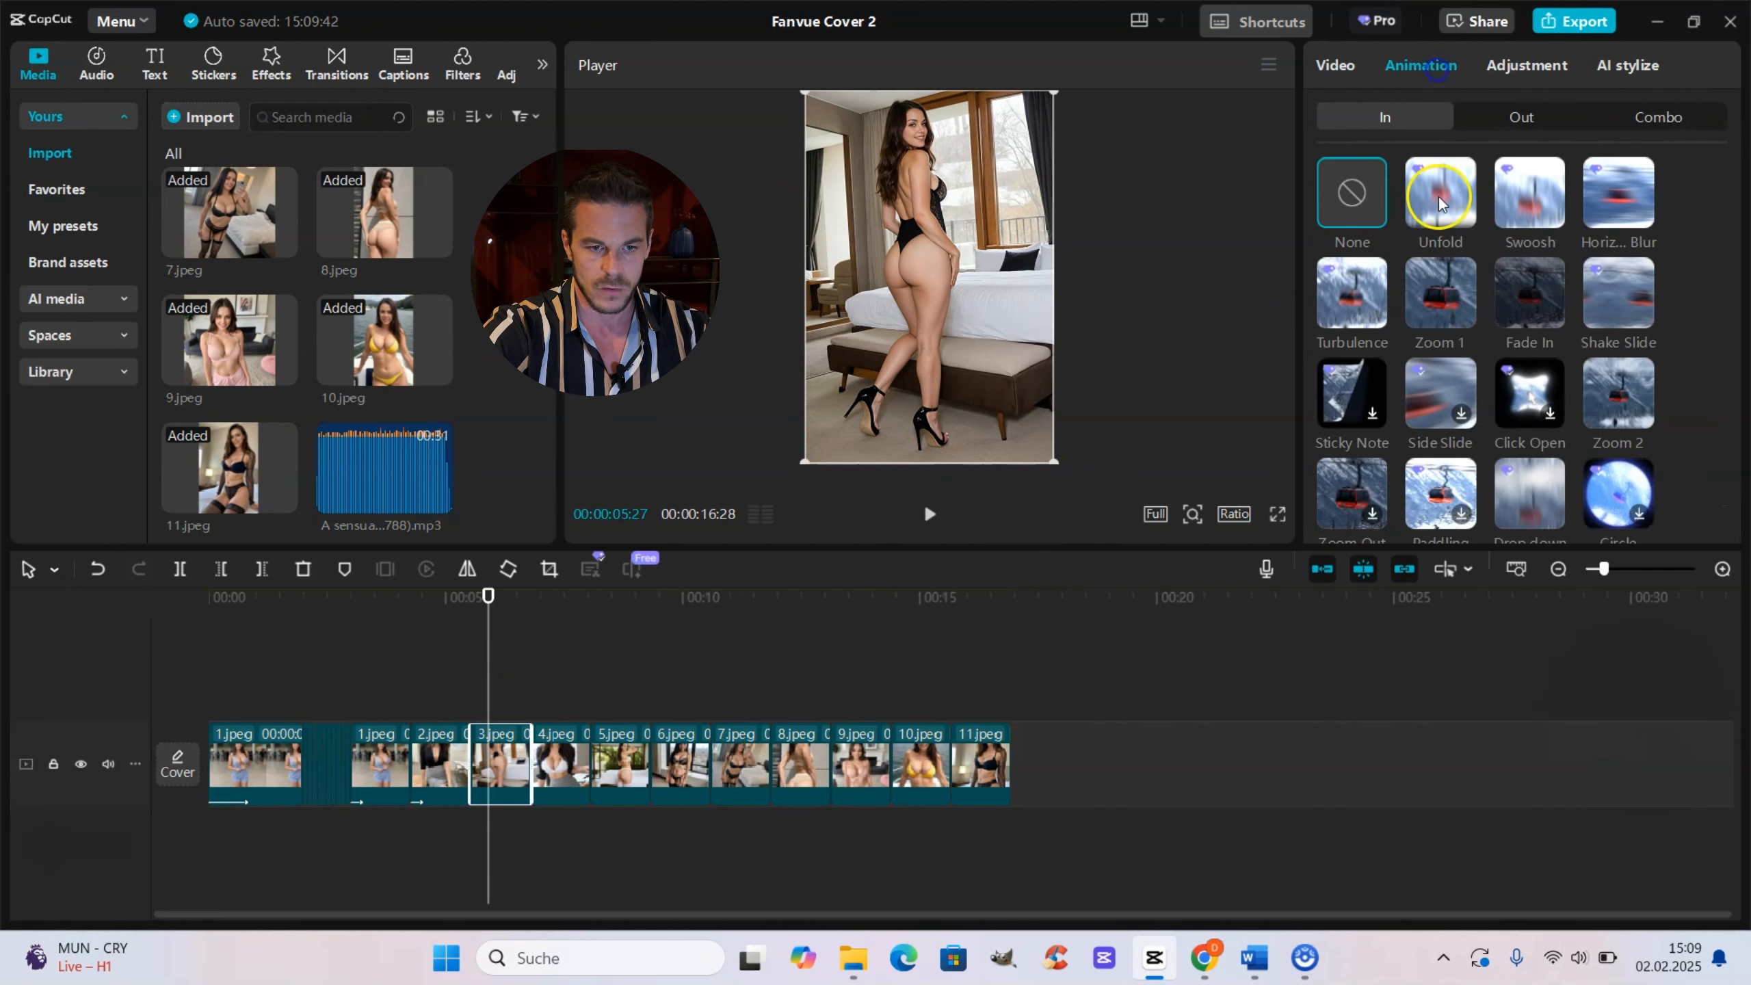
click(1441, 293)
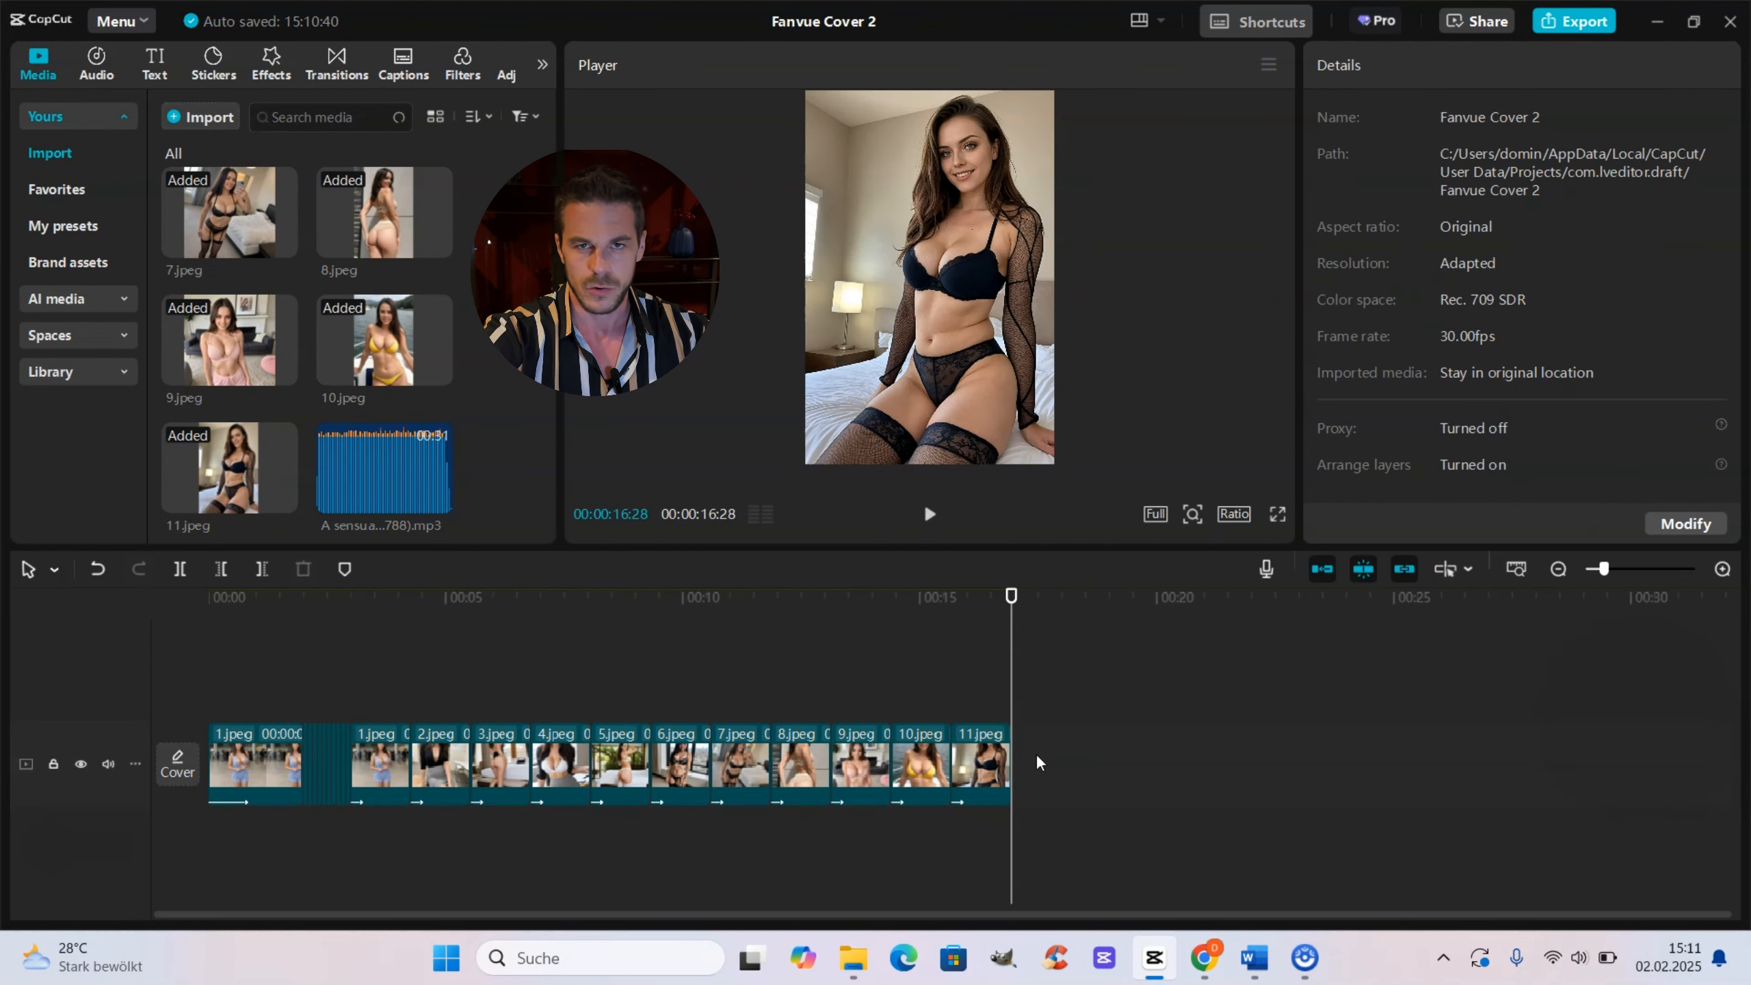
Step: Add the Nightclub effect Tremor Strobe at the start of the timeline over the opener
drag(981, 704, 238, 723)
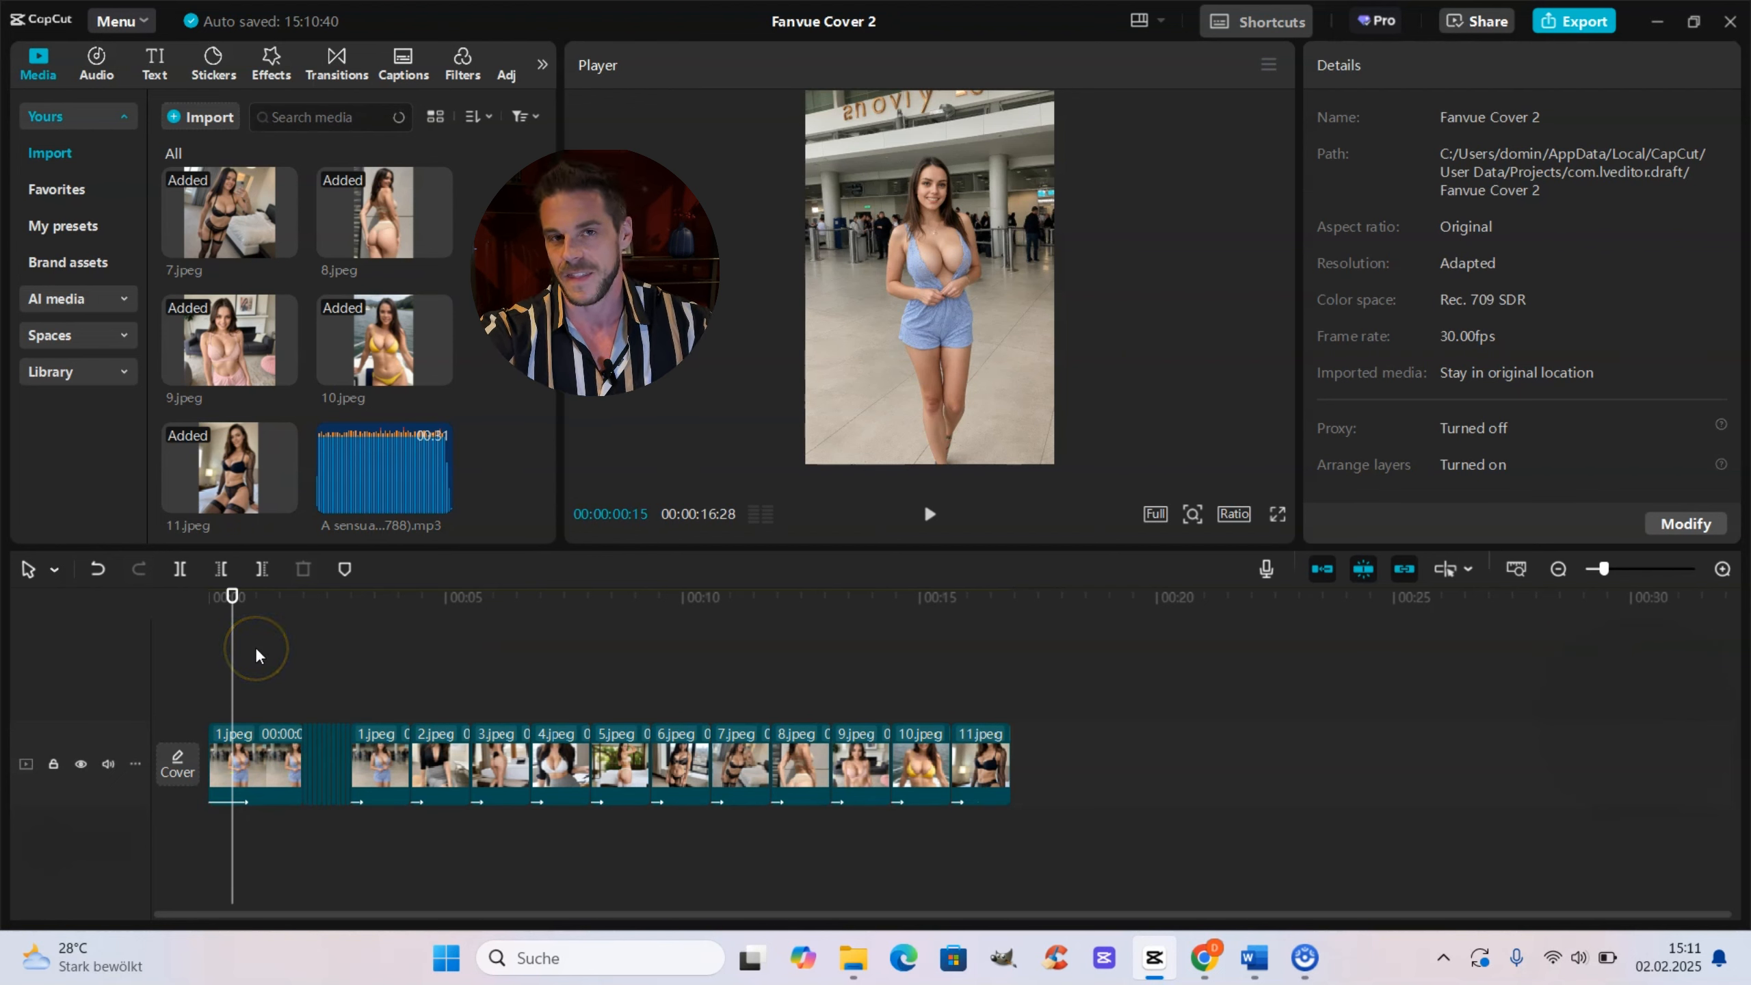
drag(235, 649, 136, 649)
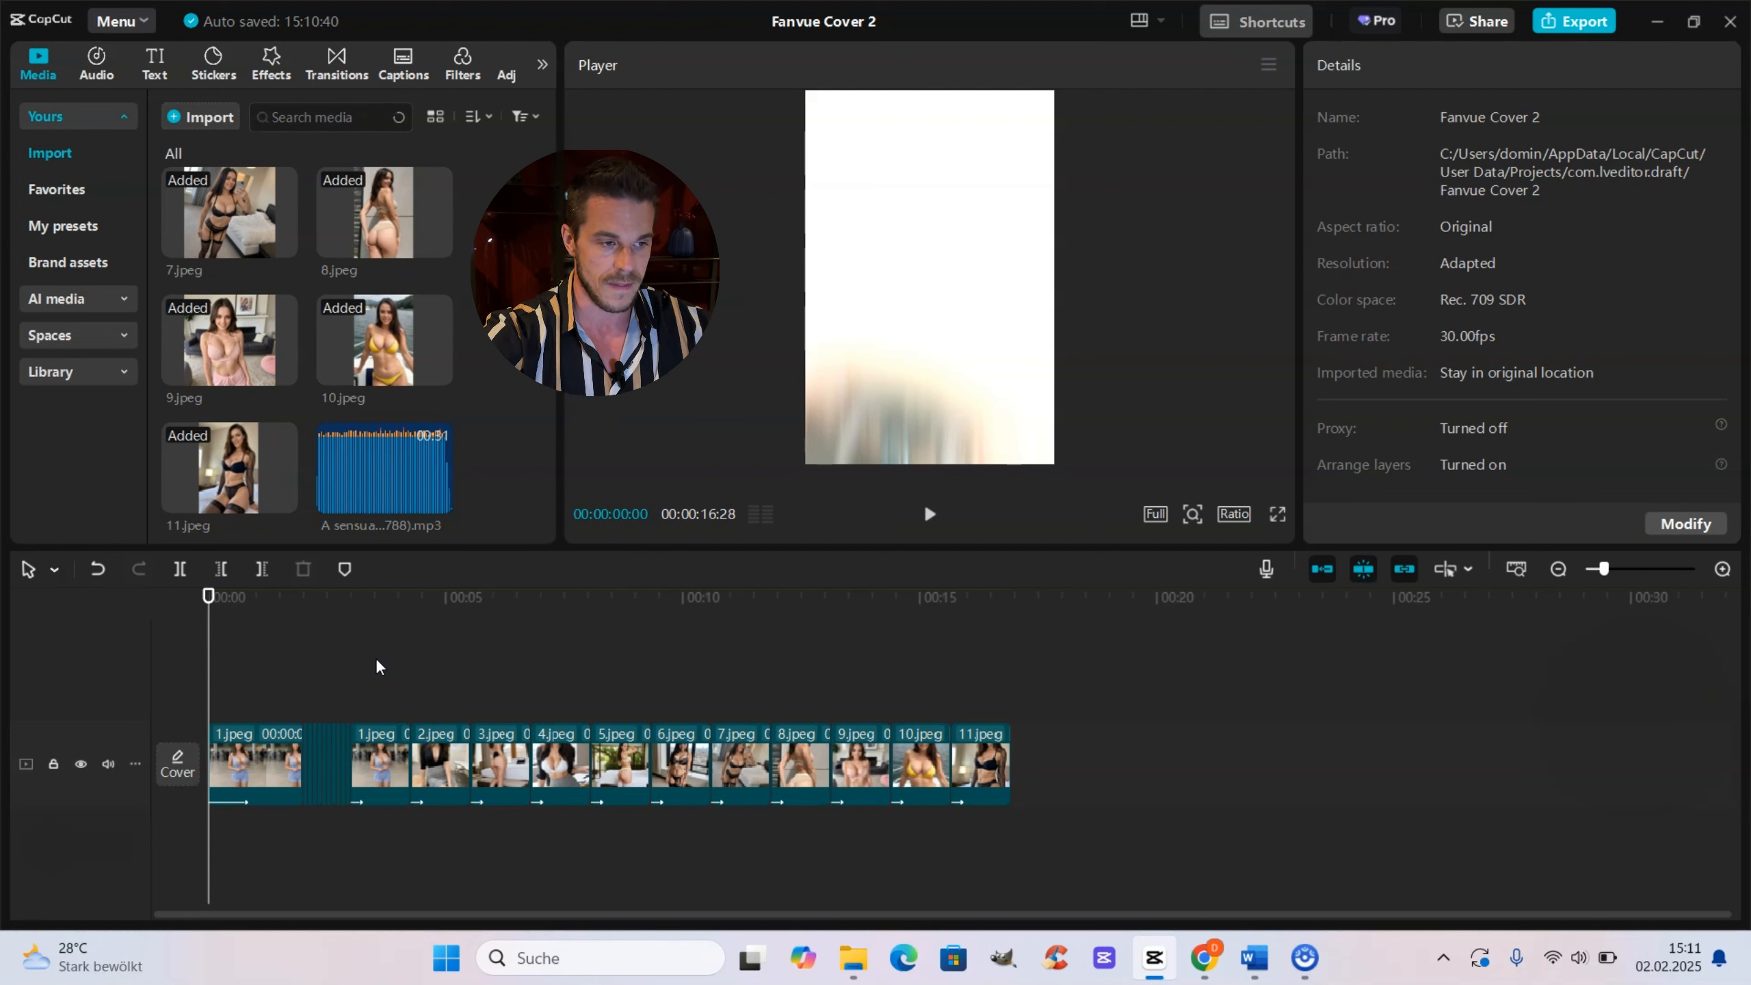
click(277, 68)
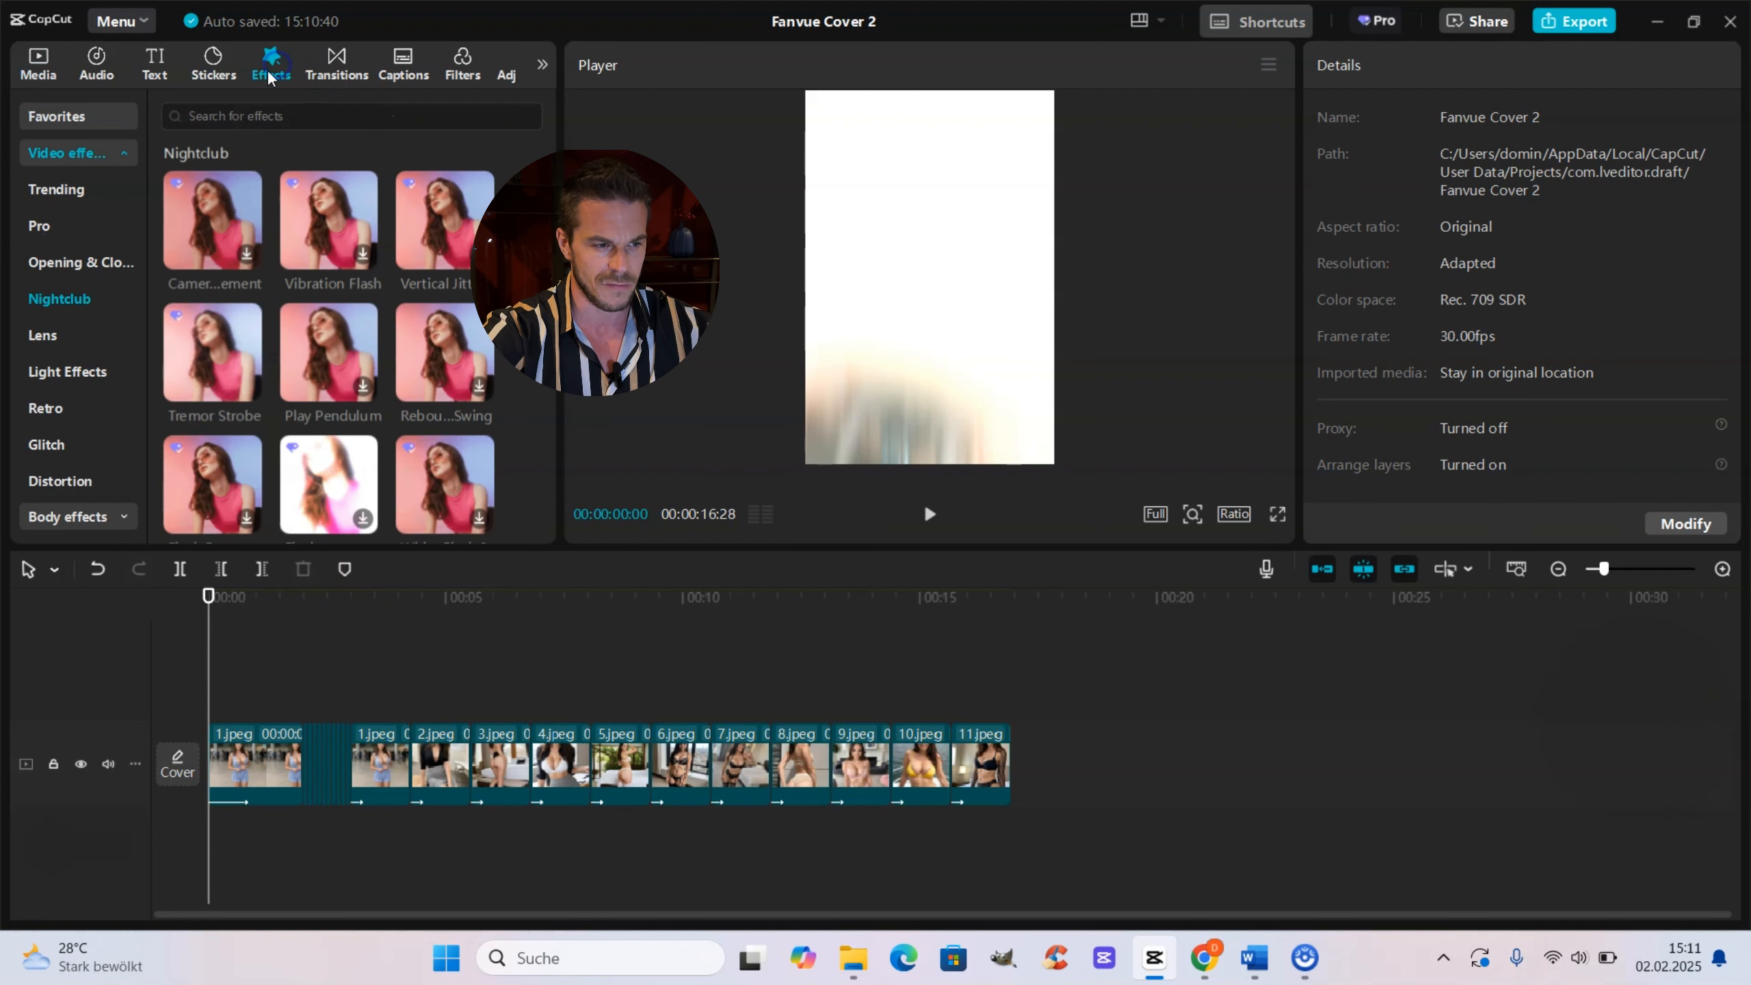
click(73, 298)
mouse_move(215, 367)
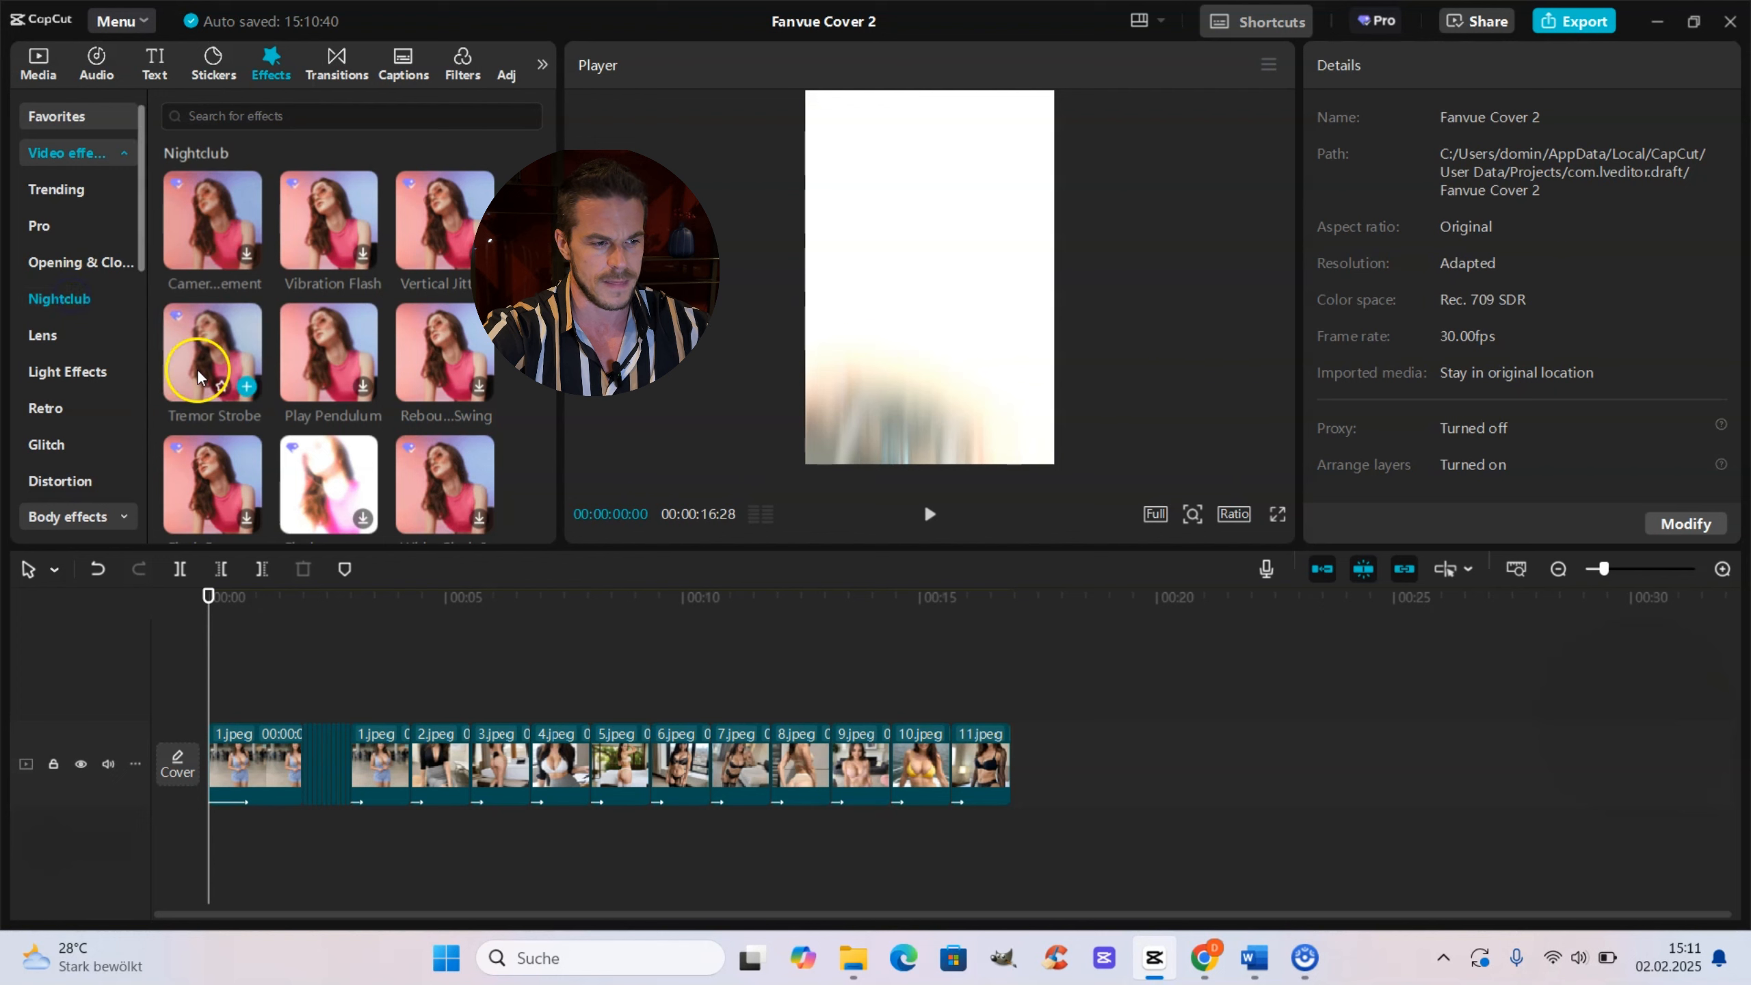
click(246, 387)
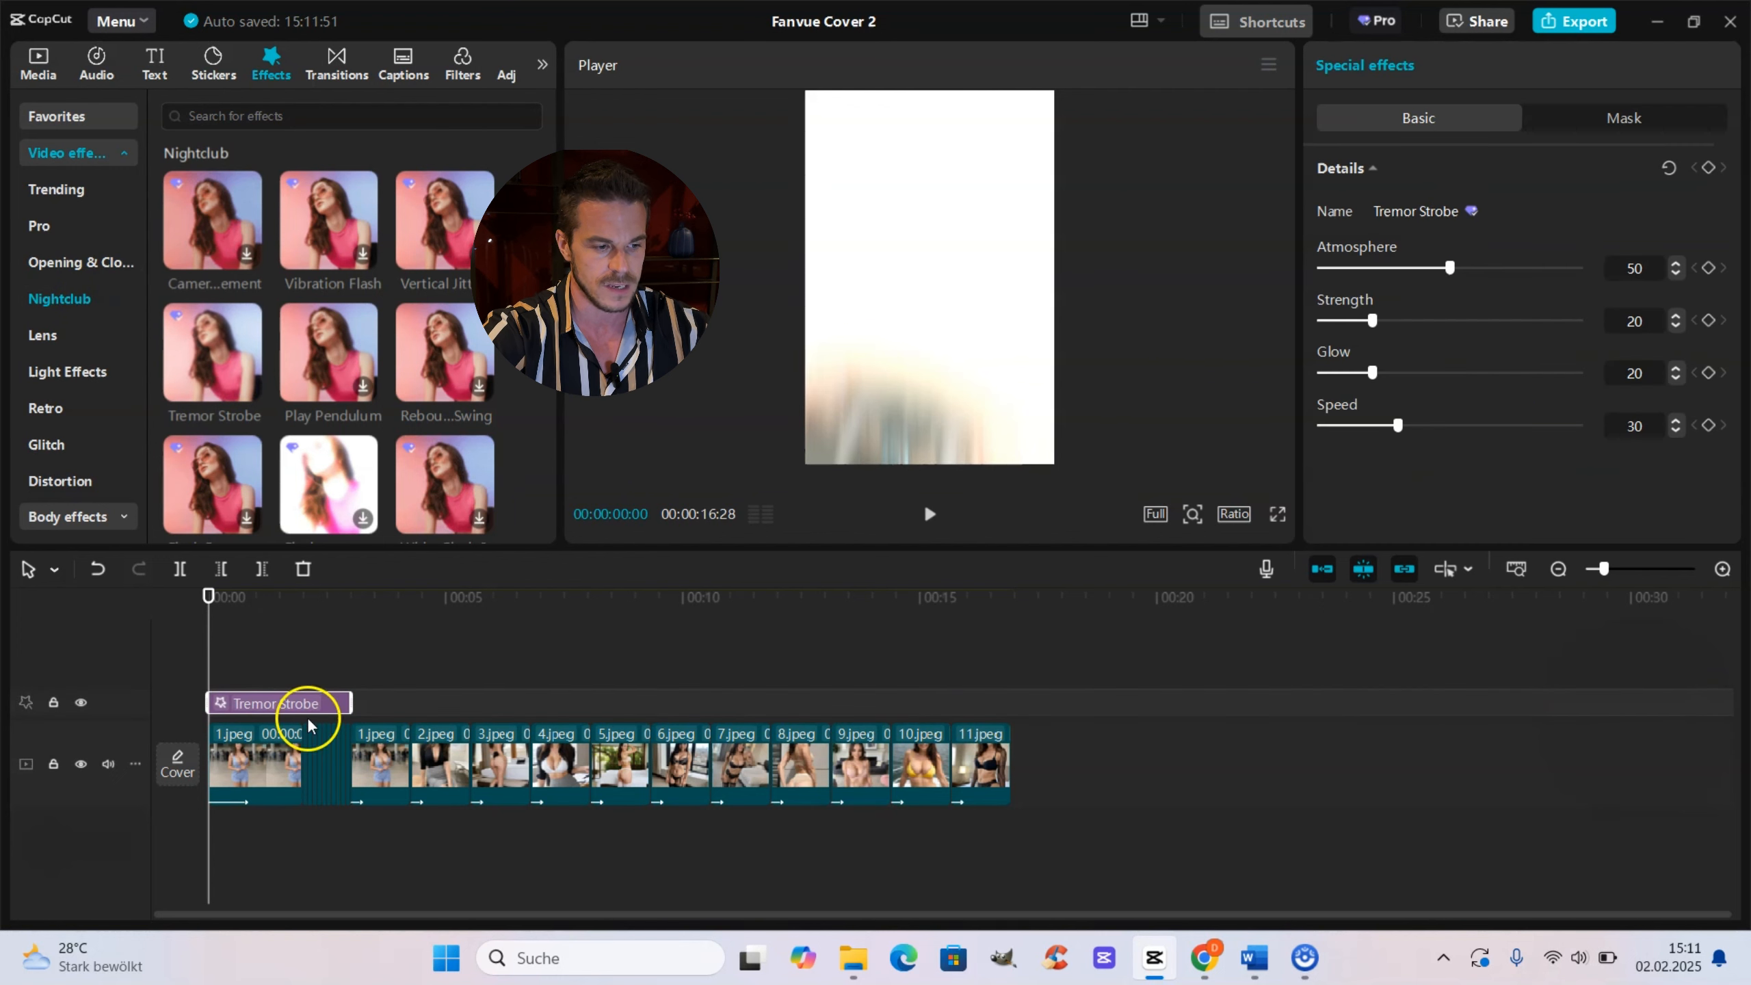
Step: Zoom into the timeline and review the Tremor Strobe effect's span over the opener
click(1620, 569)
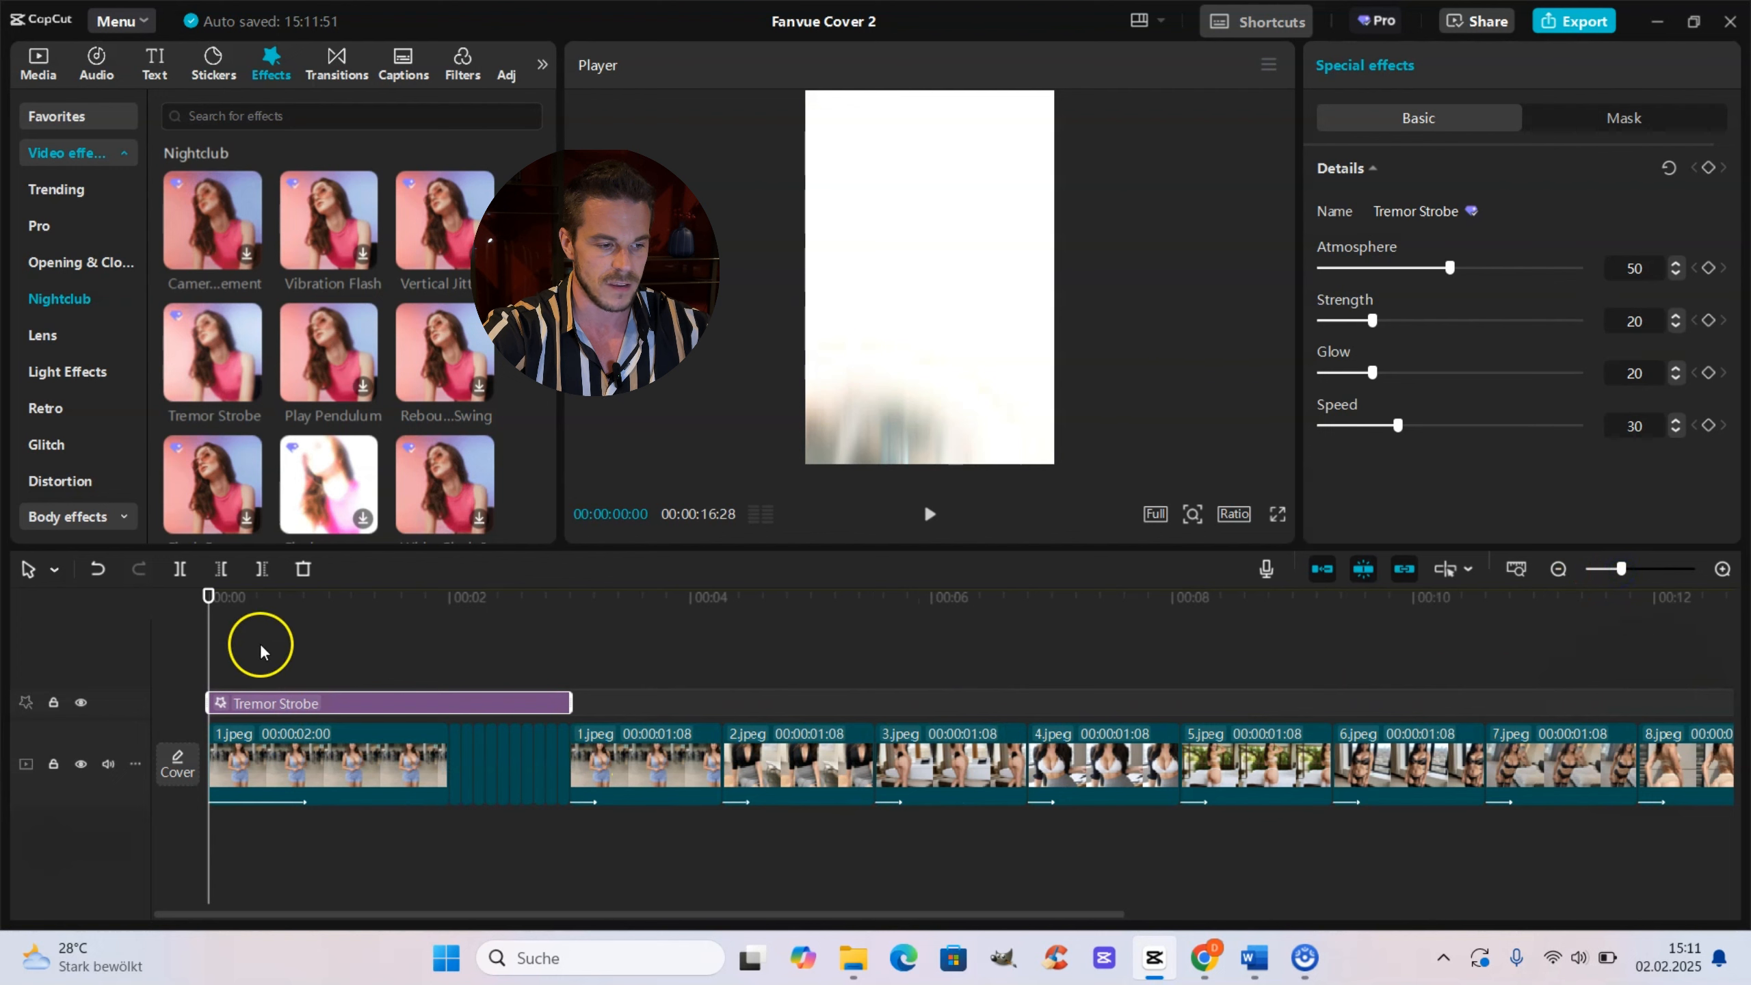
drag(211, 637, 510, 673)
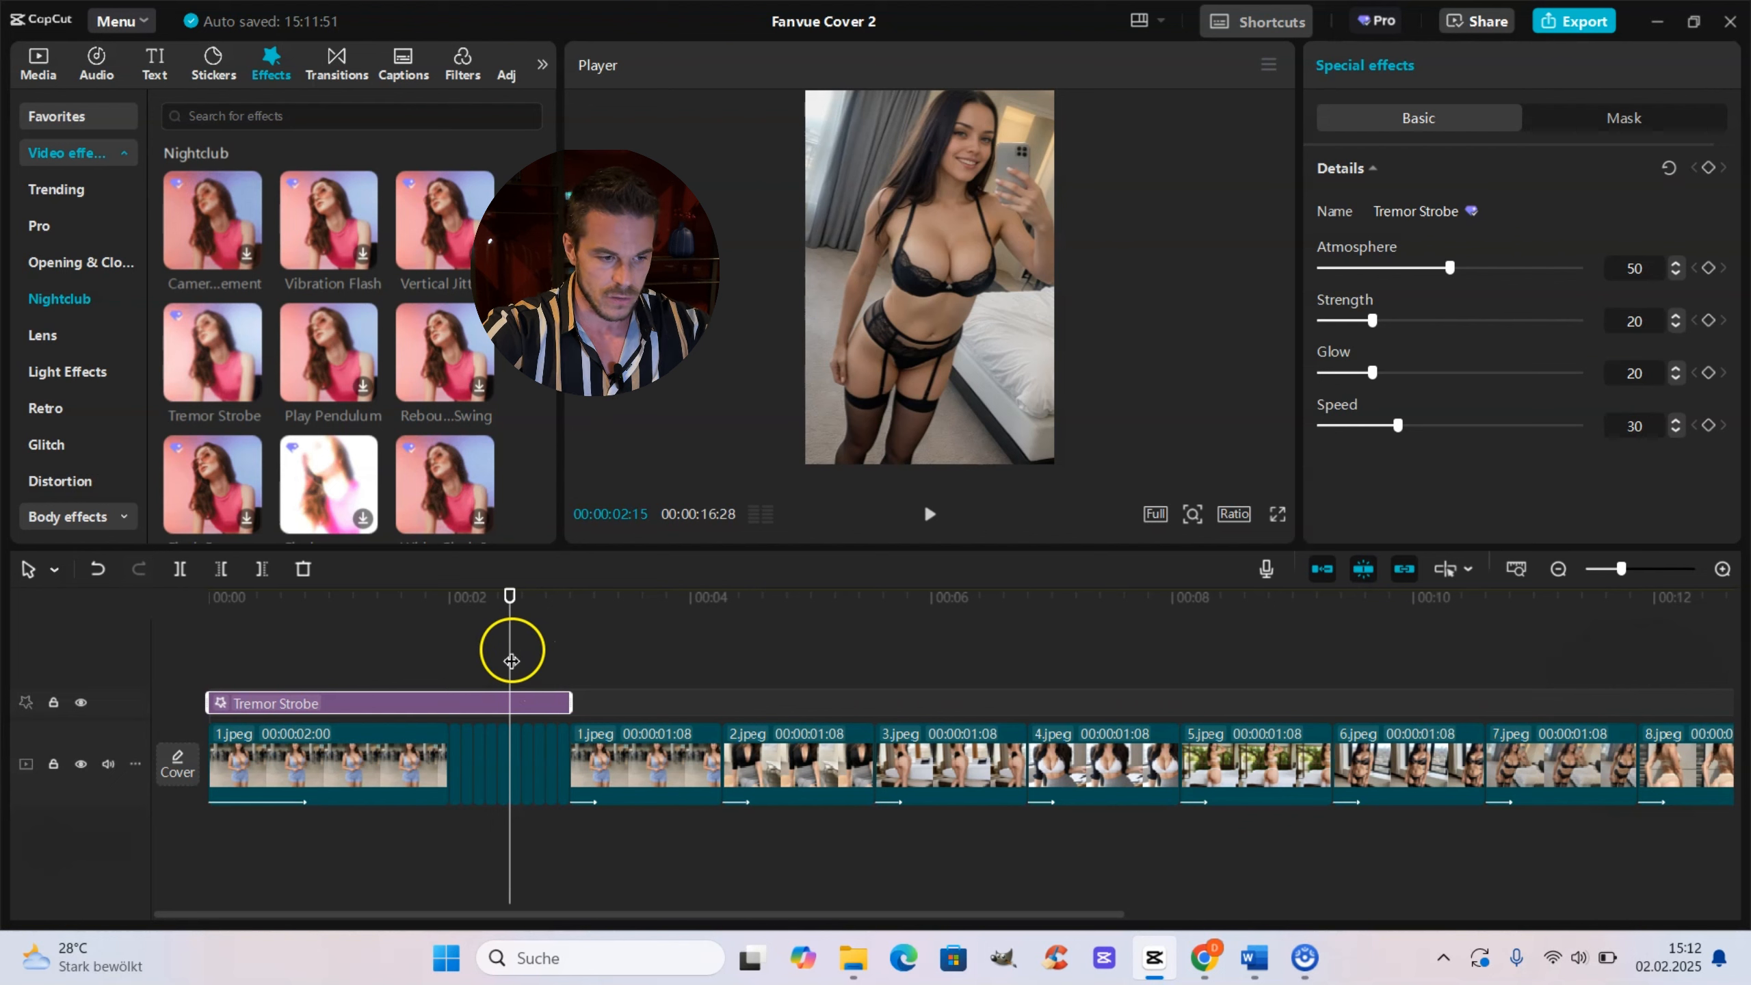
mouse_move(562, 698)
mouse_down()
mouse_move(489, 700)
mouse_move(644, 700)
mouse_move(521, 700)
mouse_move(607, 701)
mouse_move(566, 709)
mouse_up()
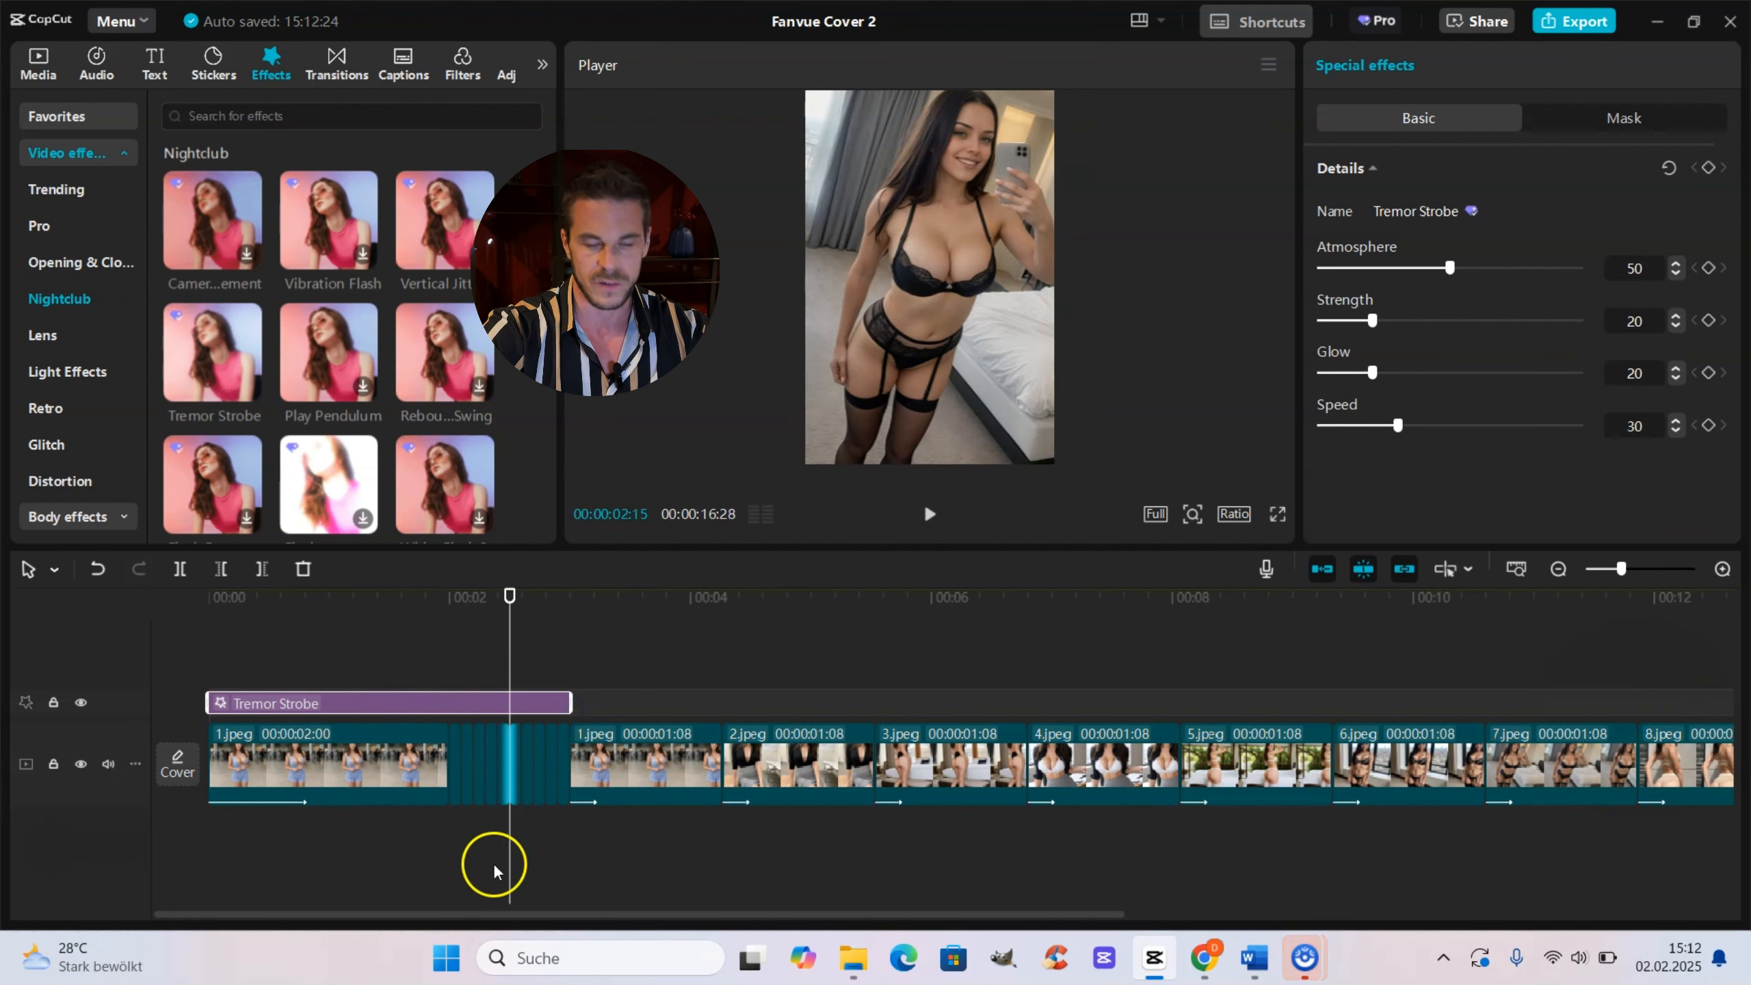
click(197, 637)
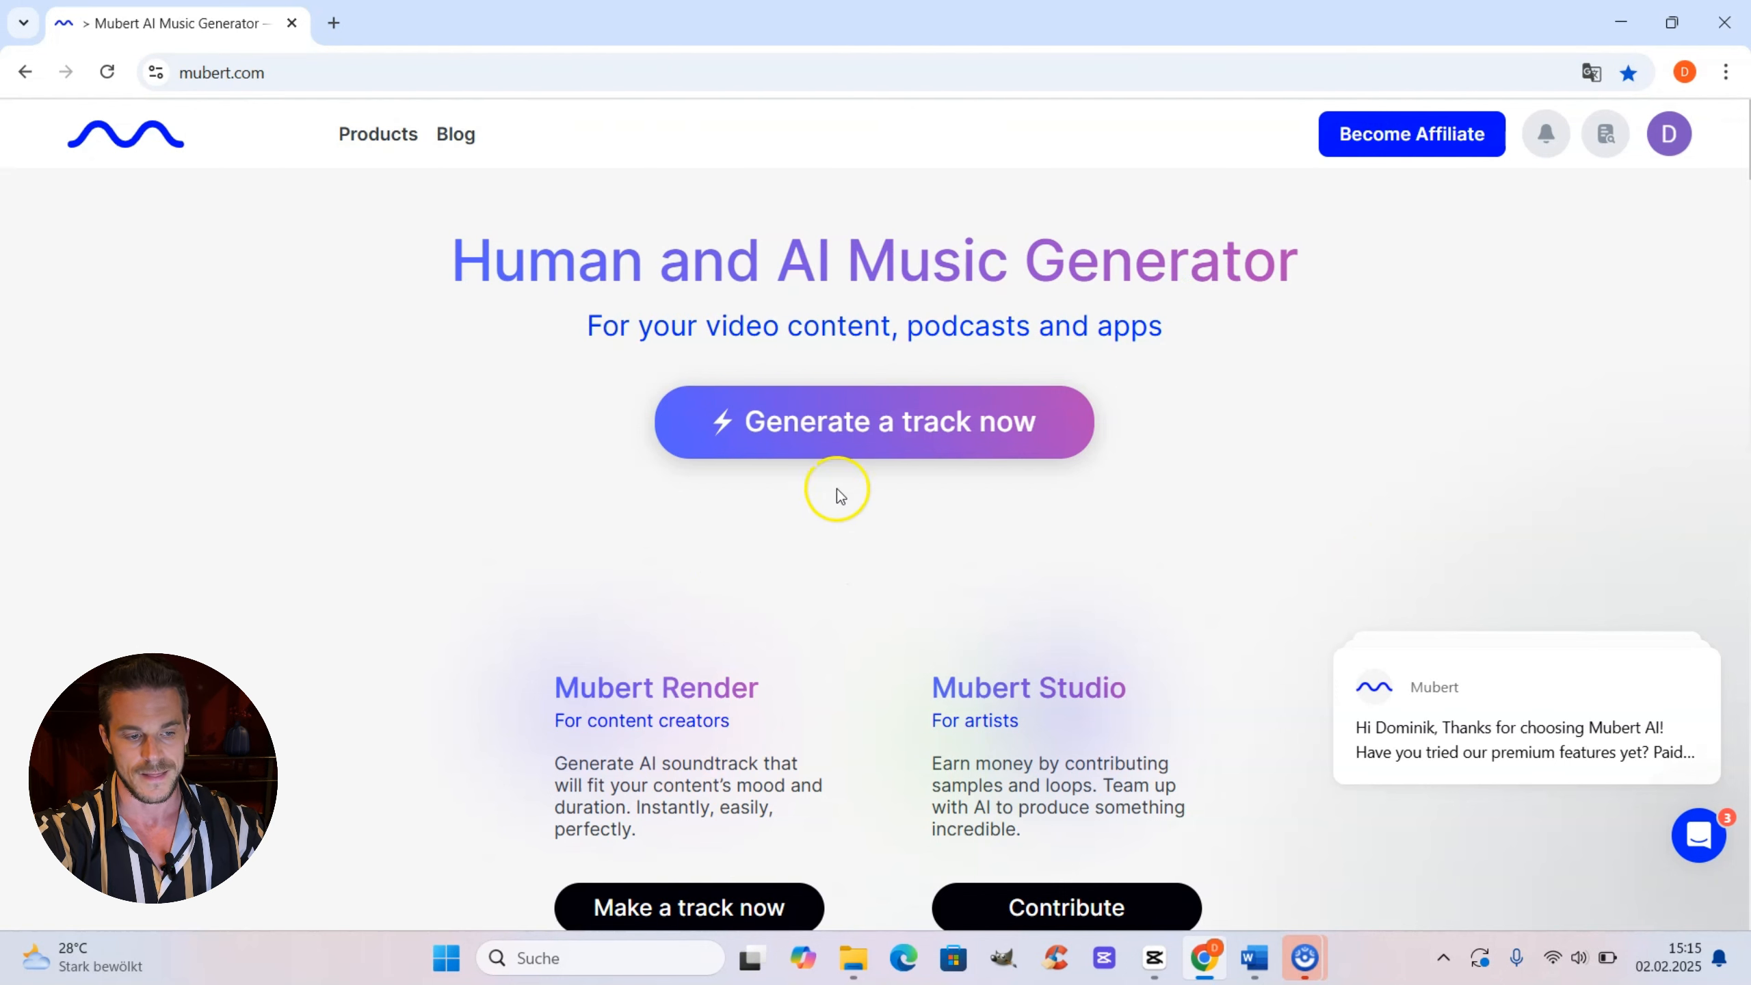
Step: In Mubert, generate a 45-second track from the pasted prompt about a sensual, mystic intro song and download it
click(866, 452)
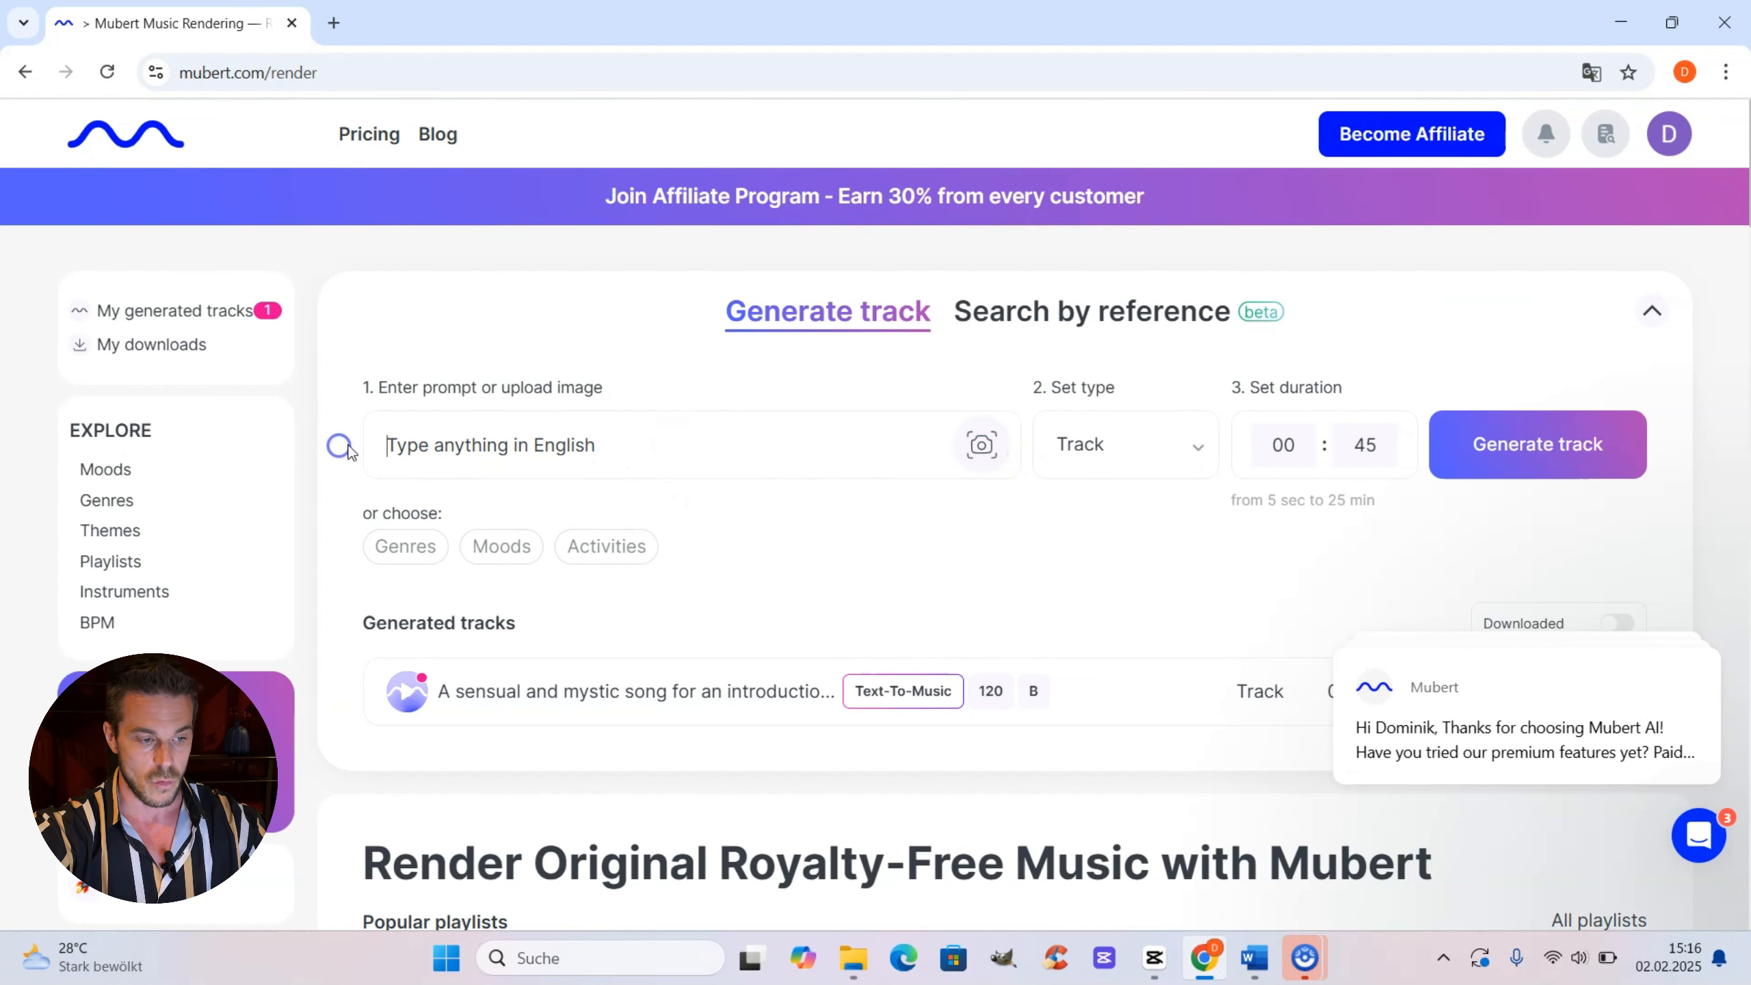
click(483, 439)
text(A sensual and mystic song for an introduction video for an exclusive content platform)
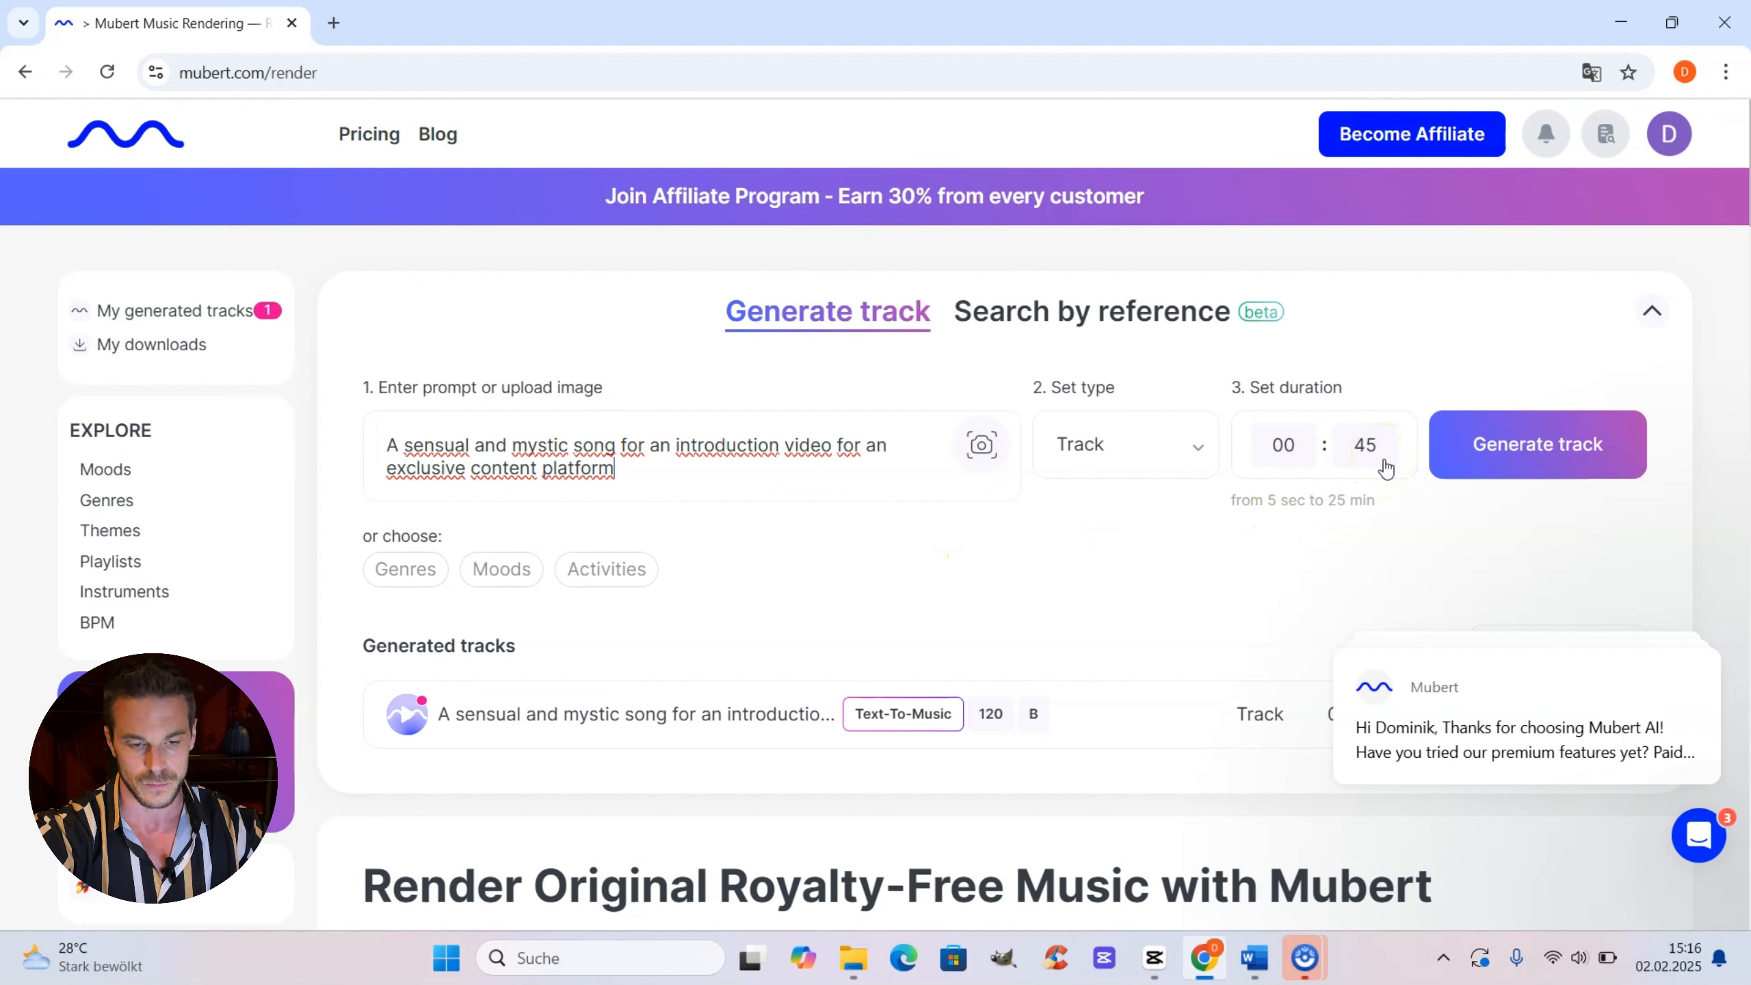
scroll(1386, 469, down, 3)
click(1534, 461)
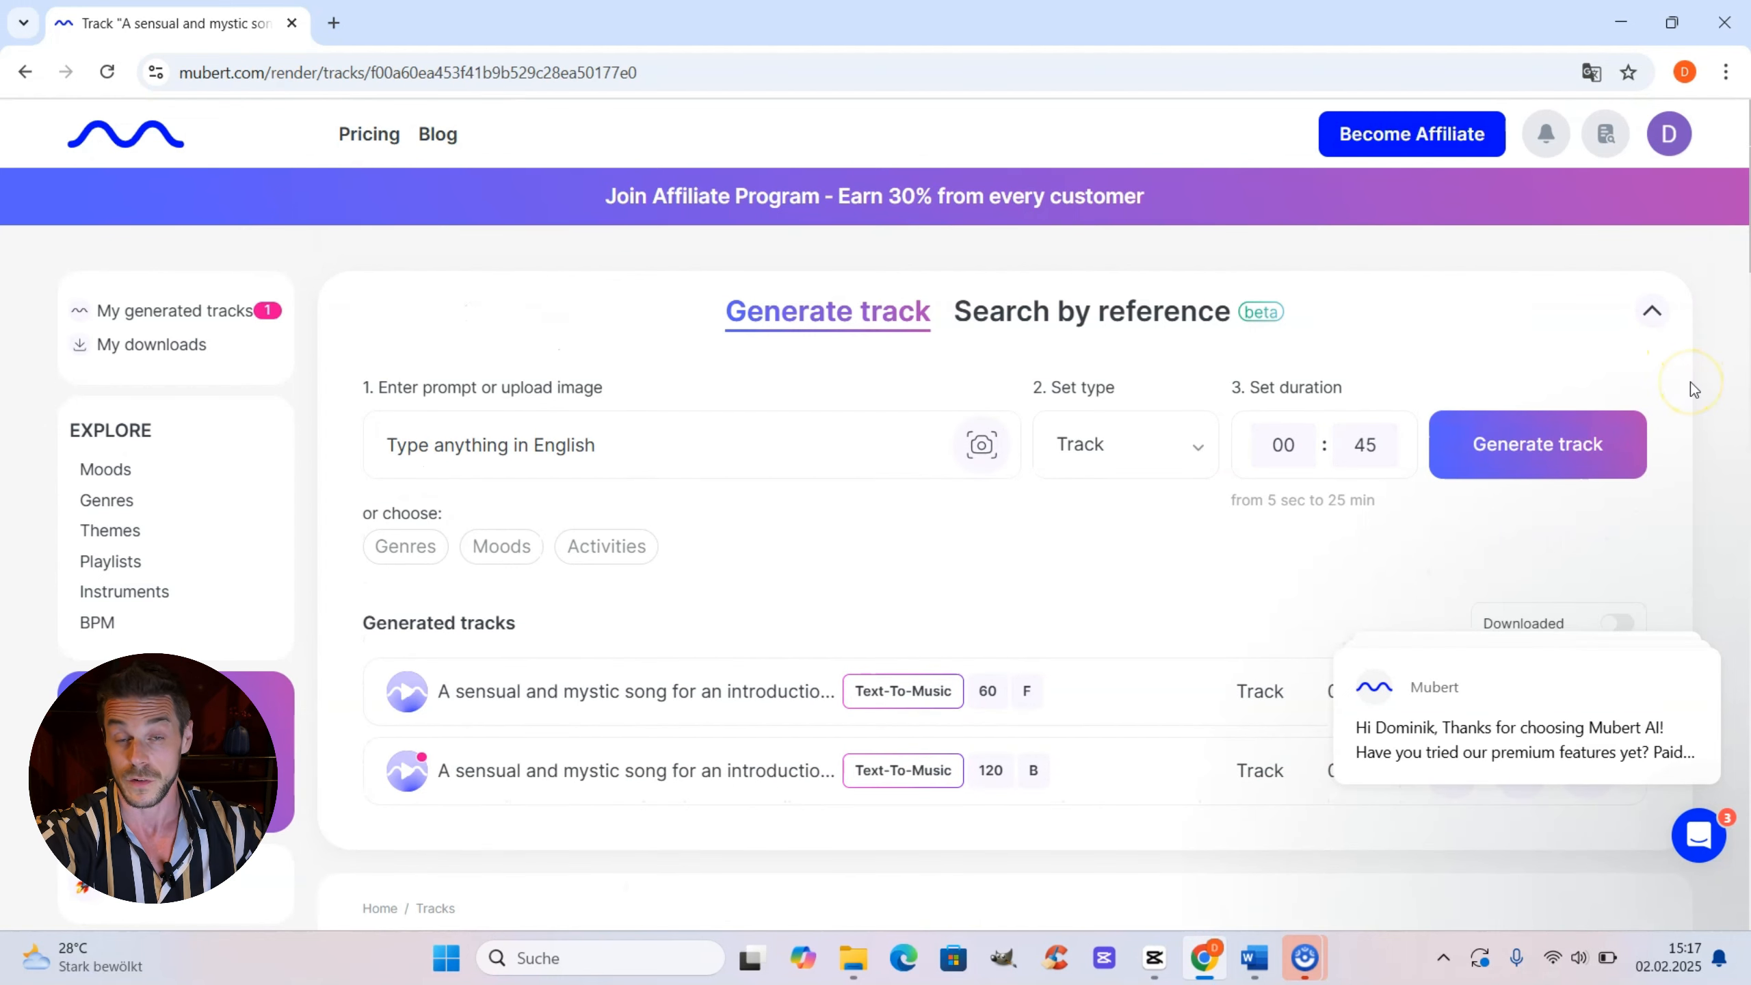
scroll(1682, 384, down, 3)
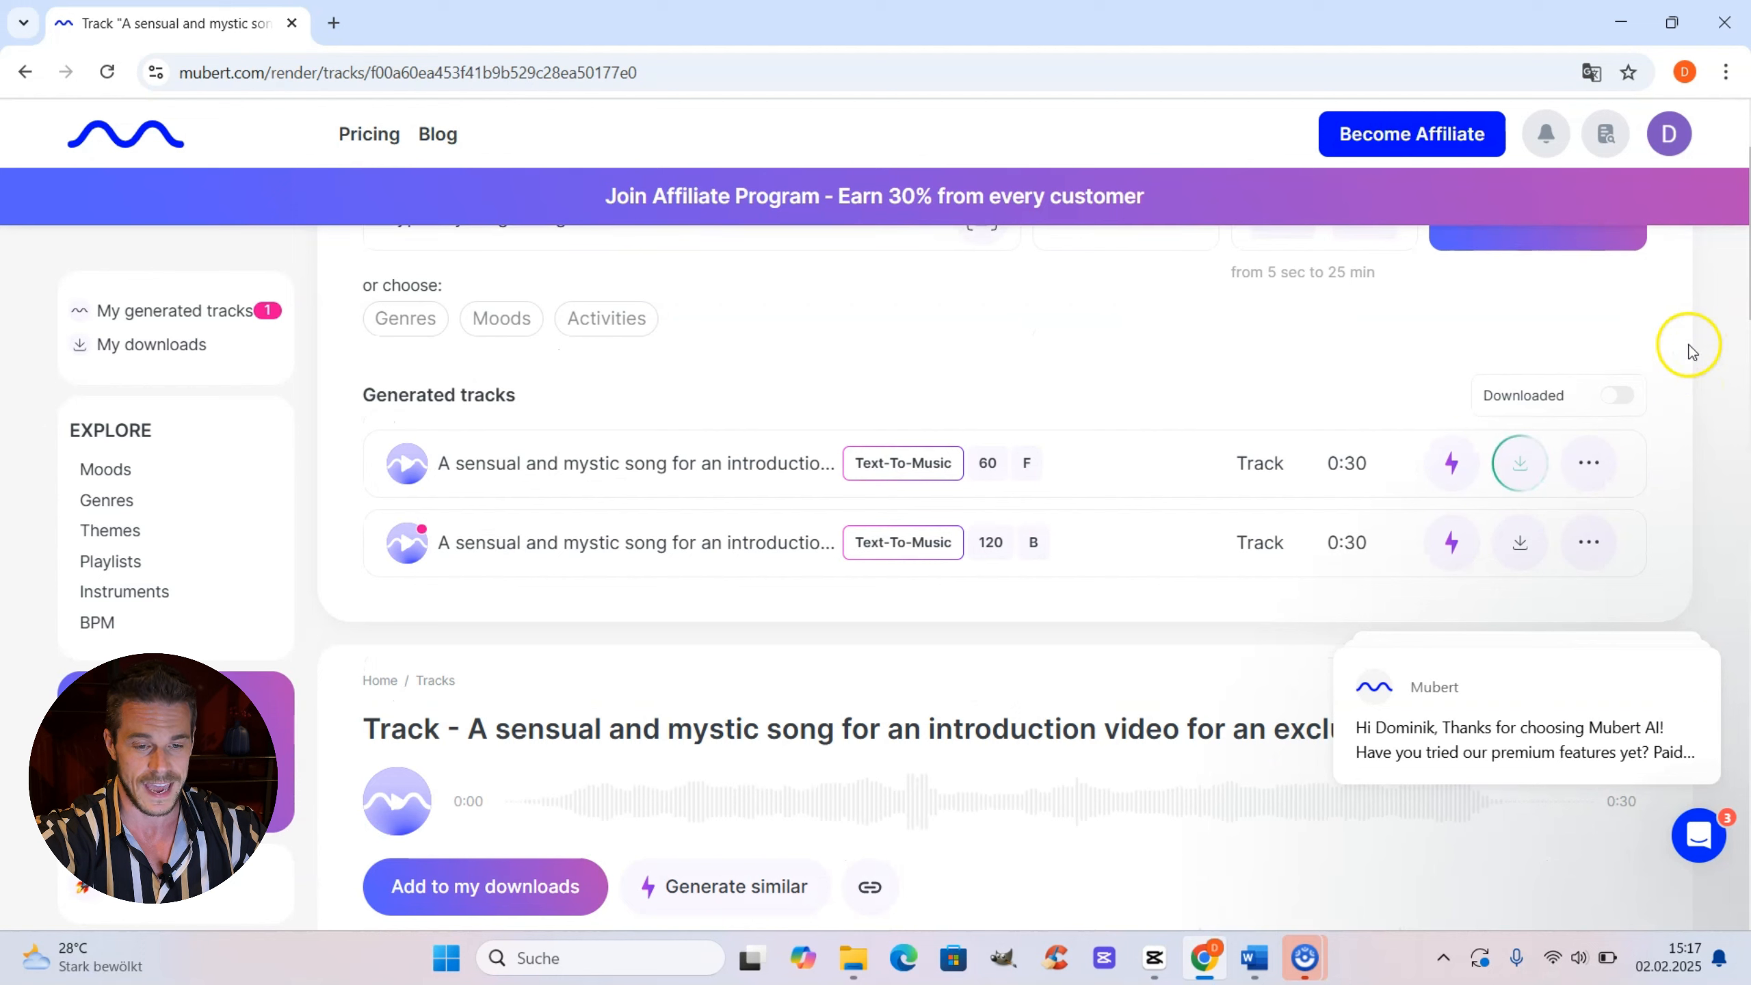
click(1520, 462)
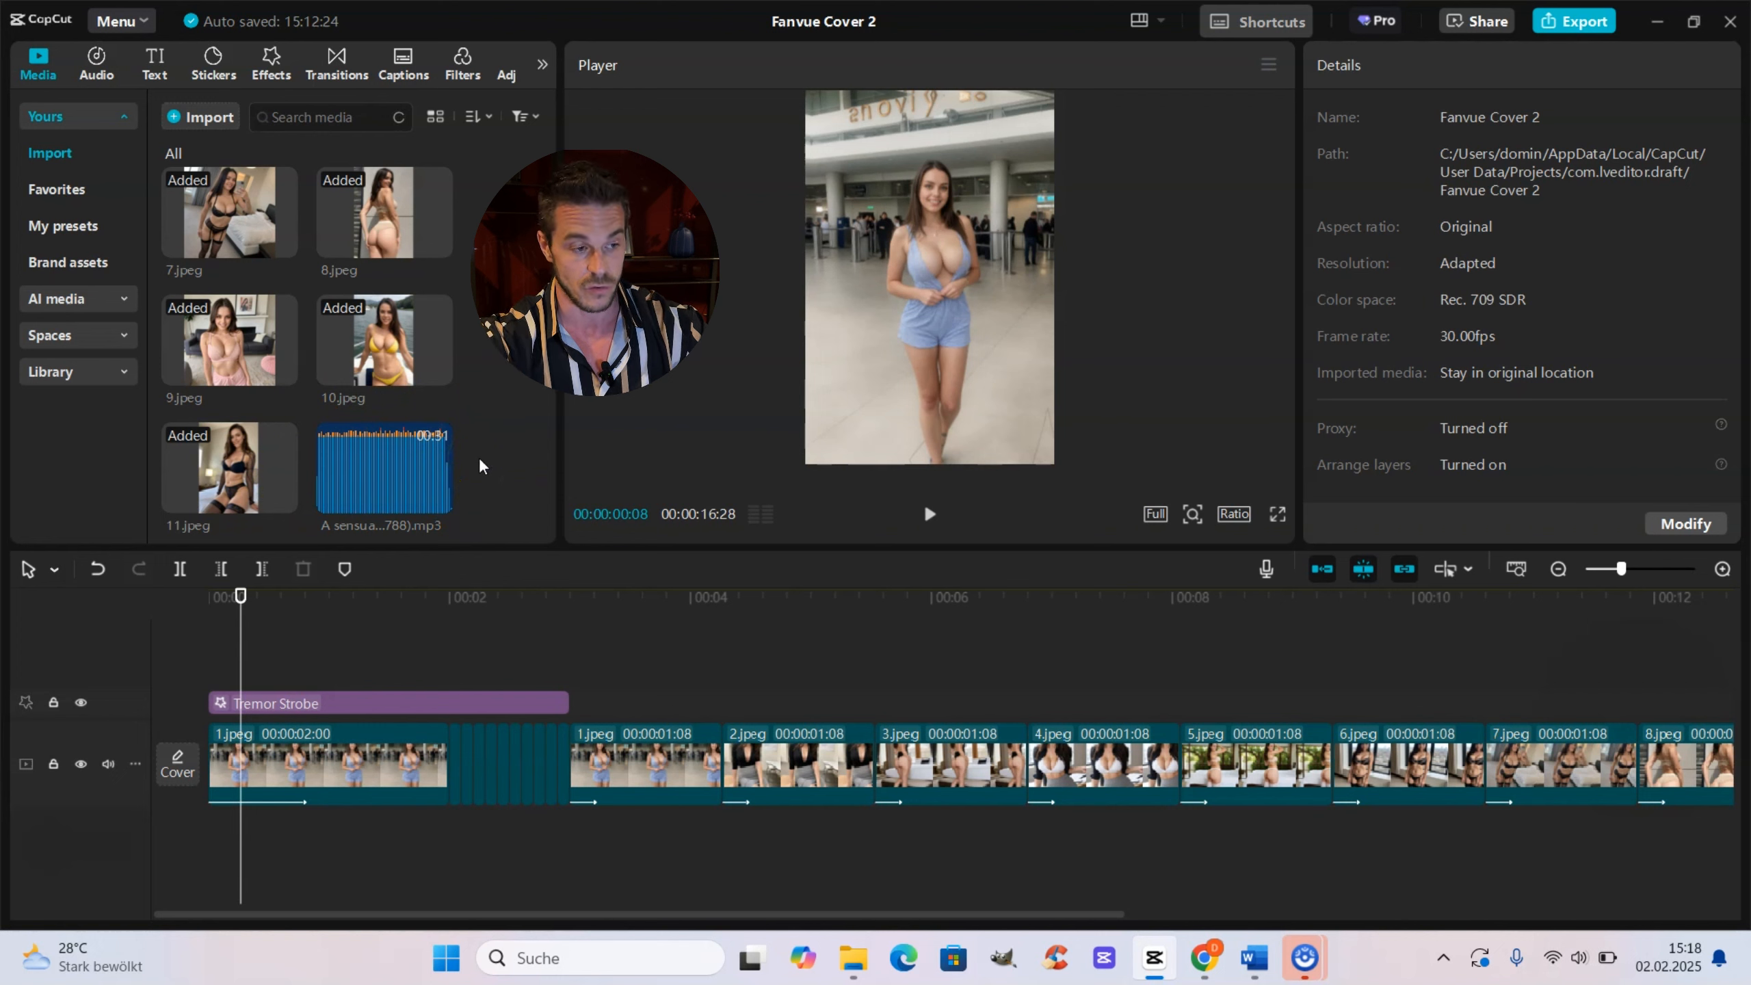
Step: Add the downloaded mp3 to the timeline as a music track starting at 0
click(468, 441)
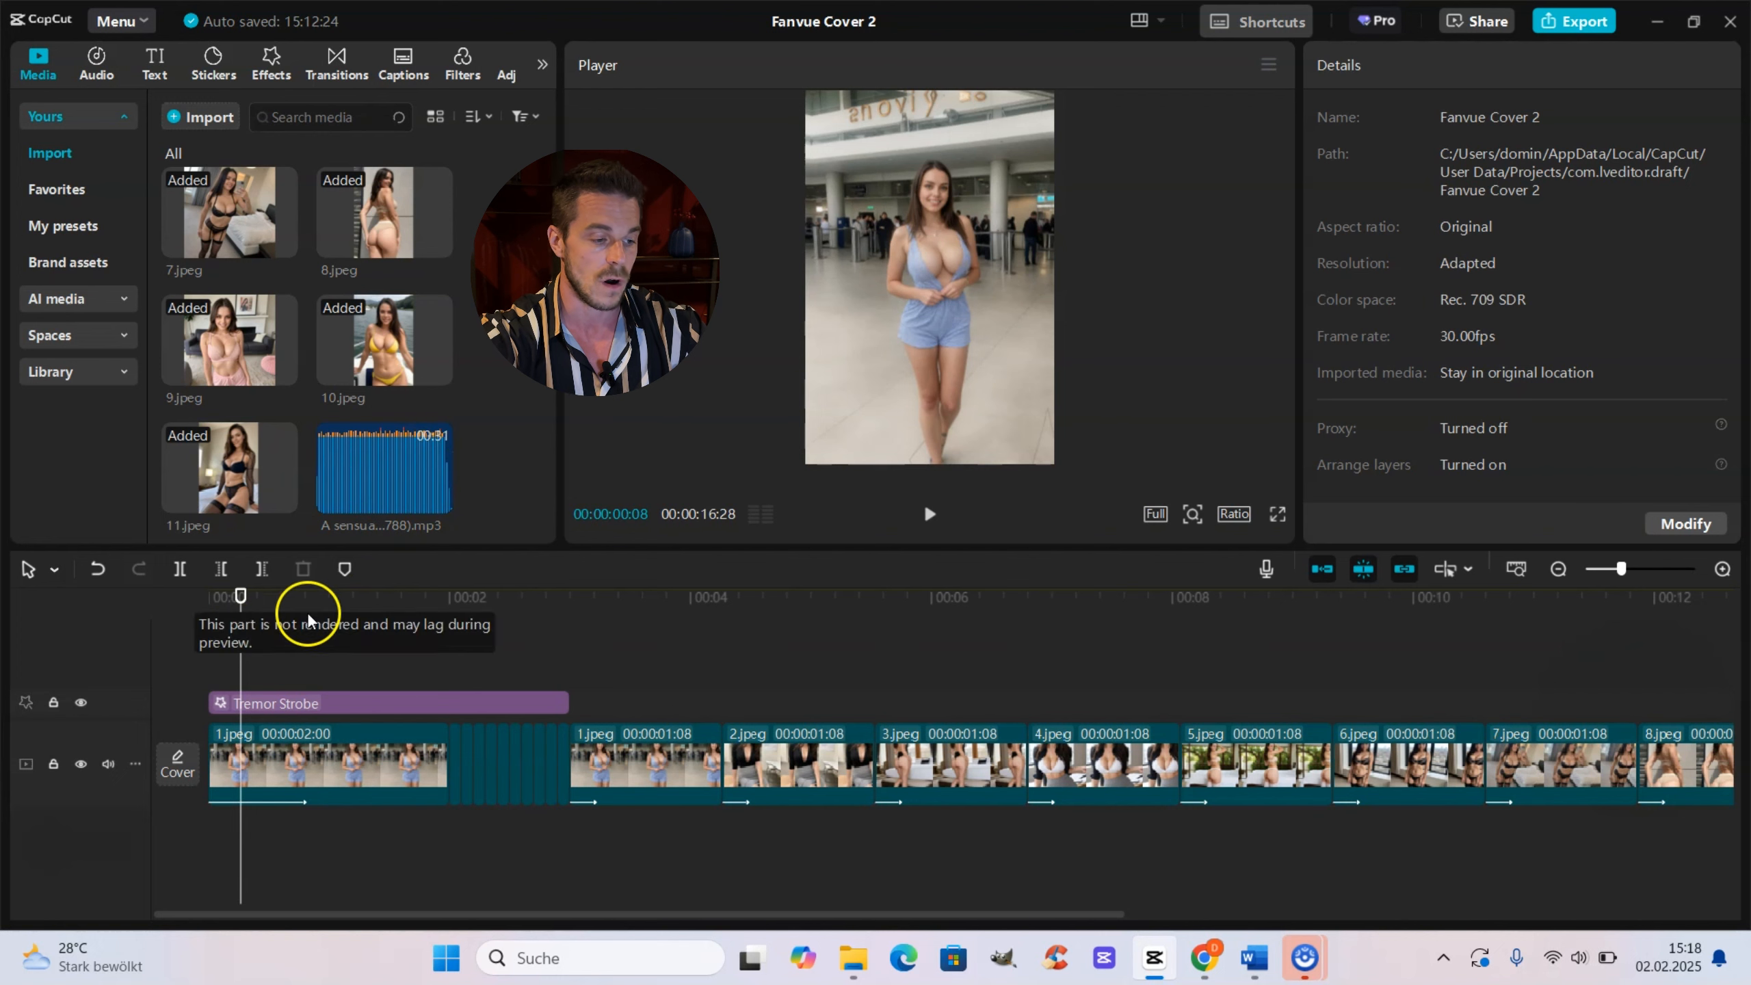
click(438, 499)
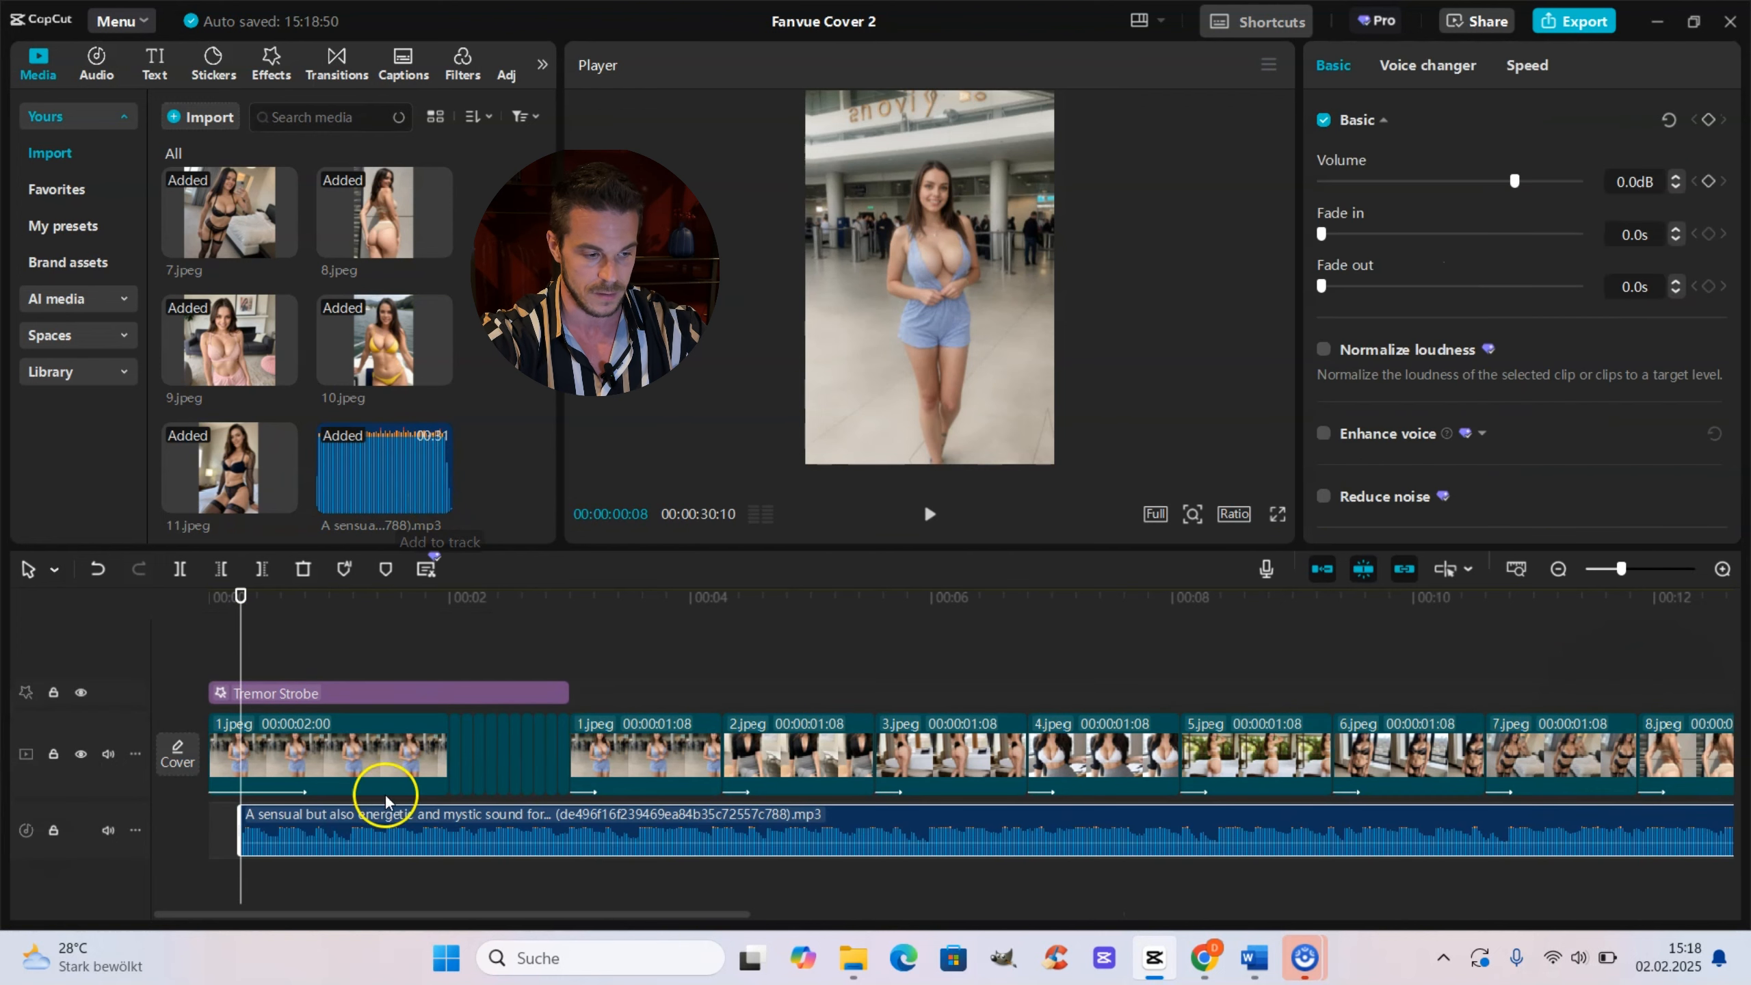
drag(520, 821, 441, 831)
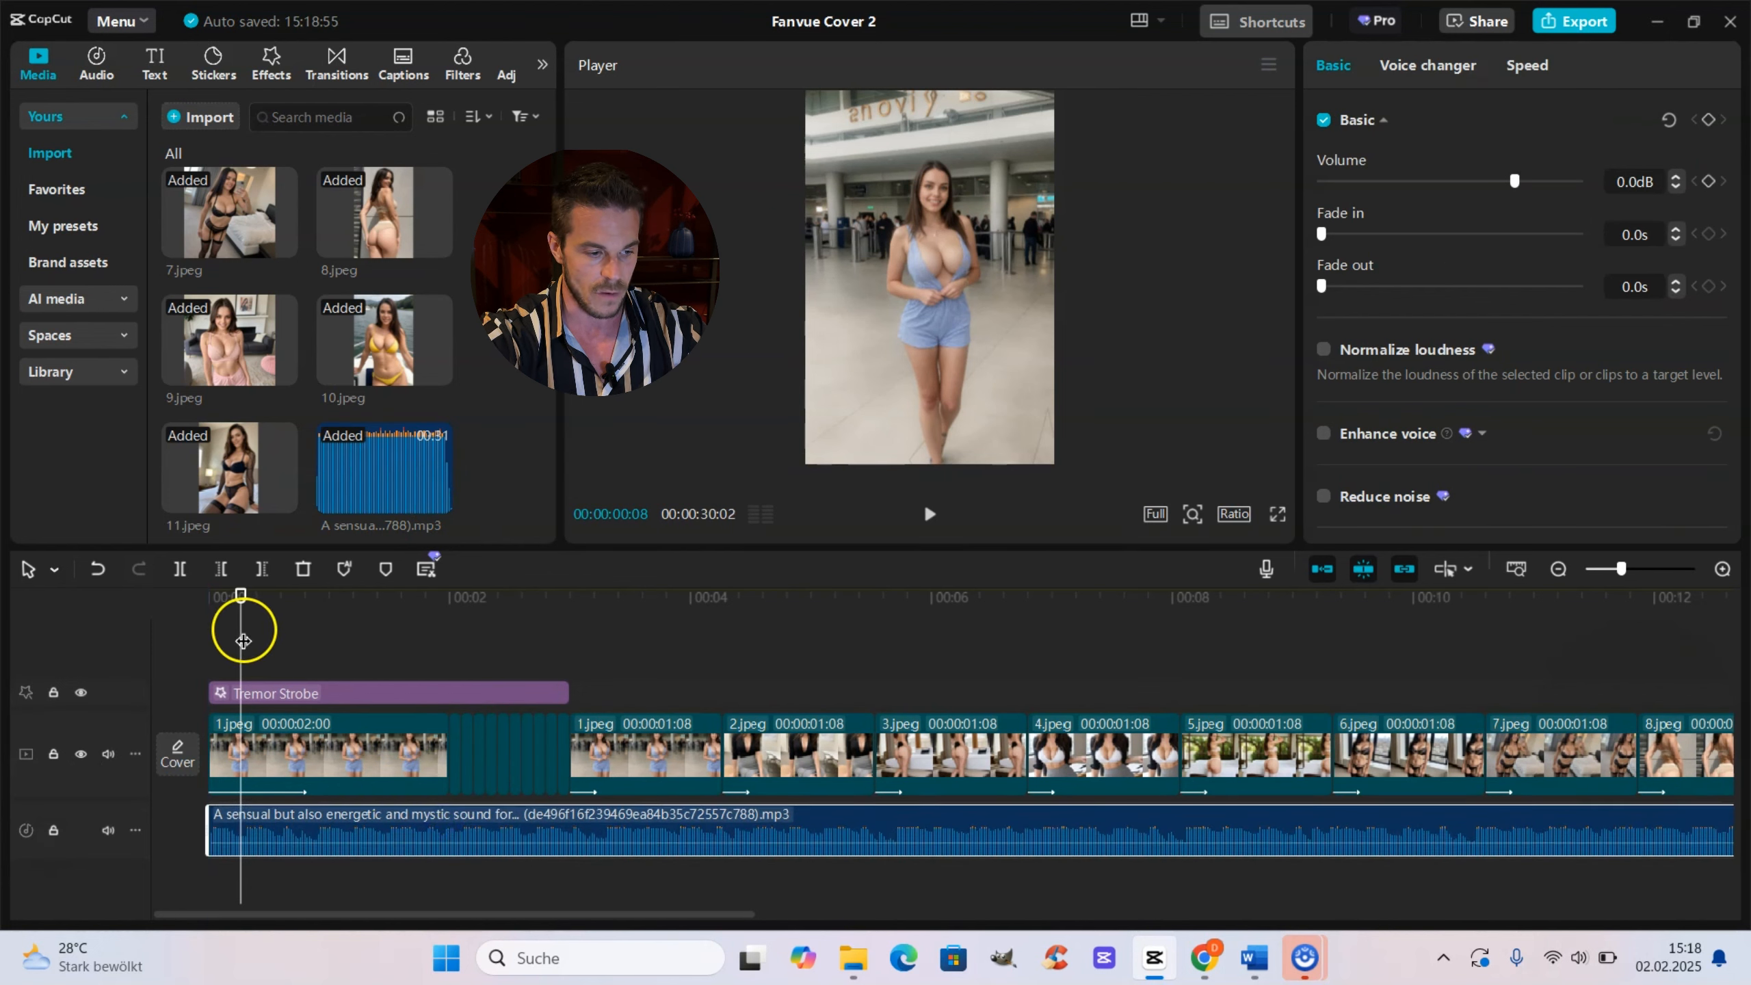
Step: Trim the music track to end where the last image clip ends
click(1603, 569)
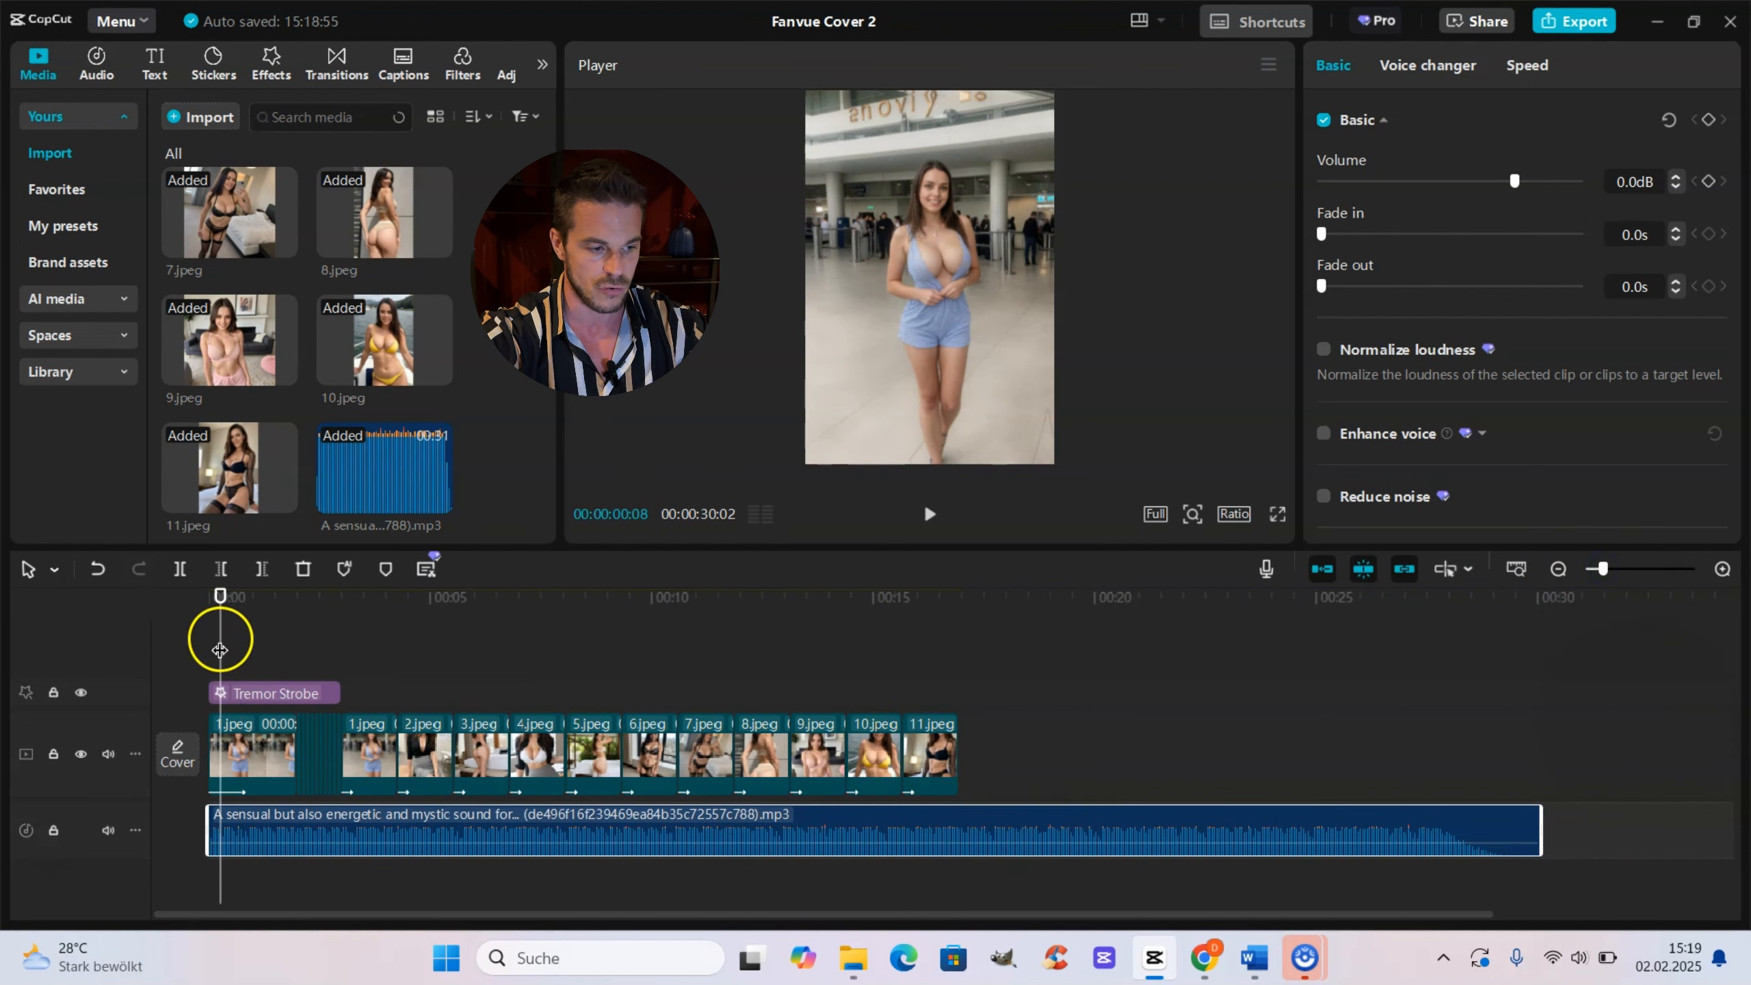
drag(220, 638, 580, 641)
click(903, 675)
drag(948, 682, 958, 682)
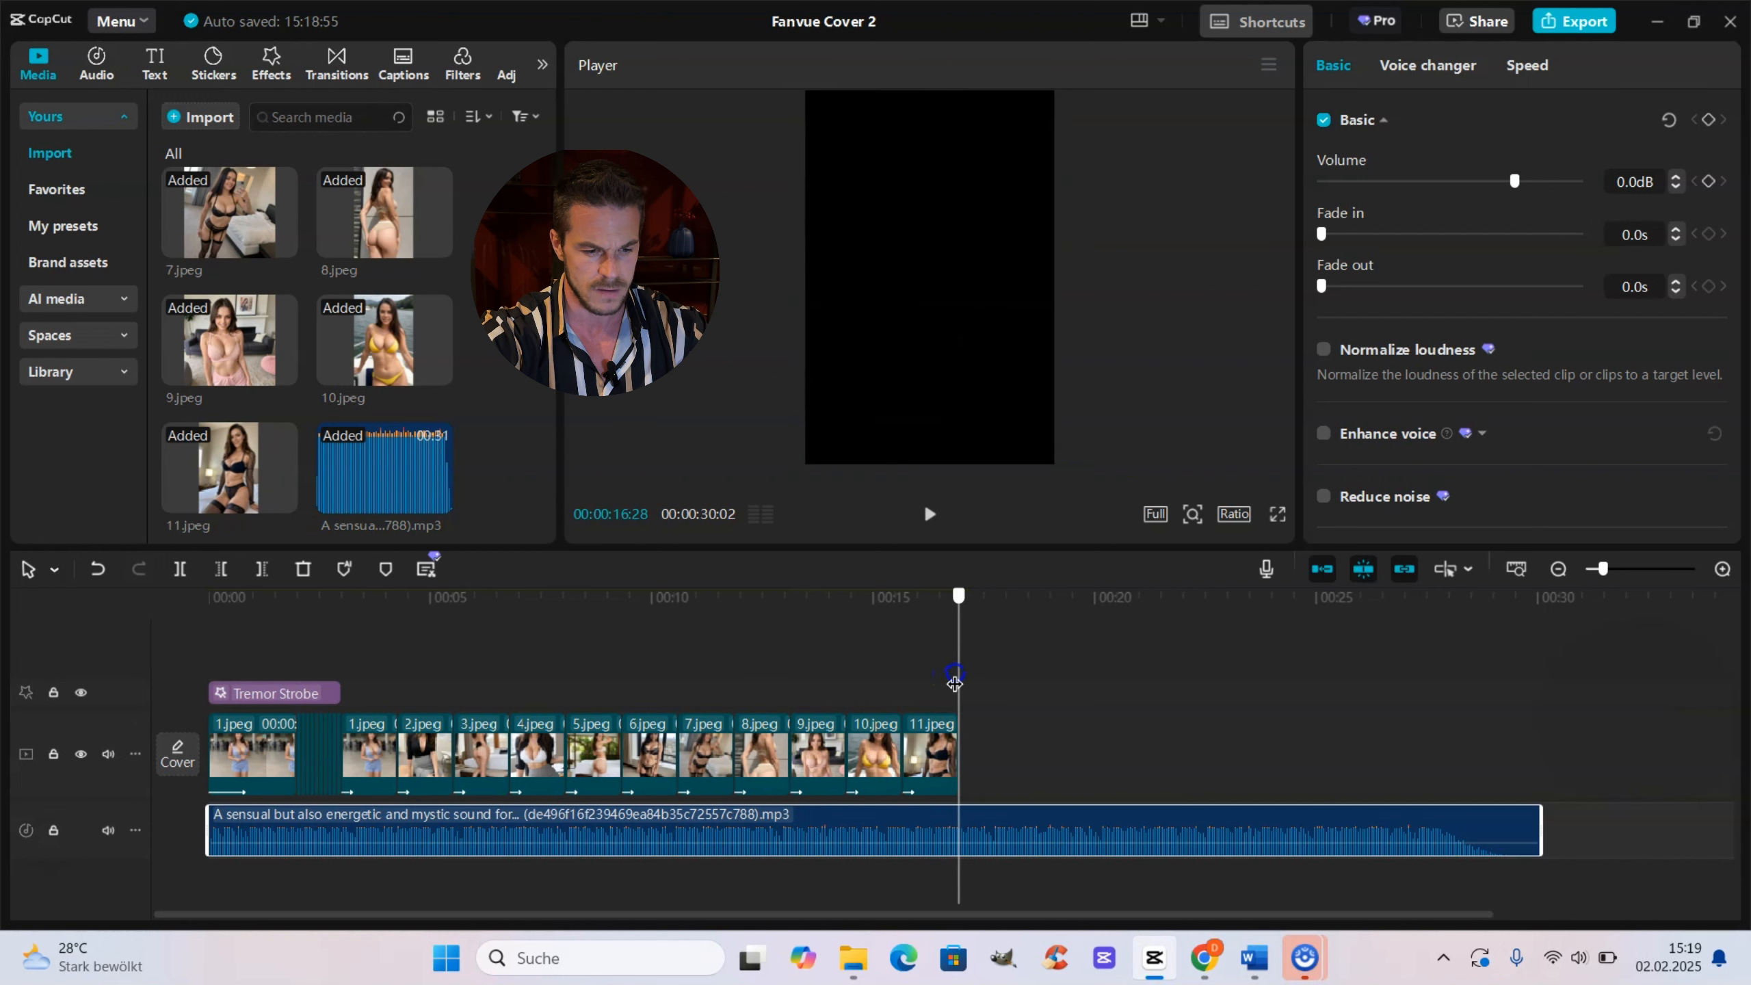
click(260, 570)
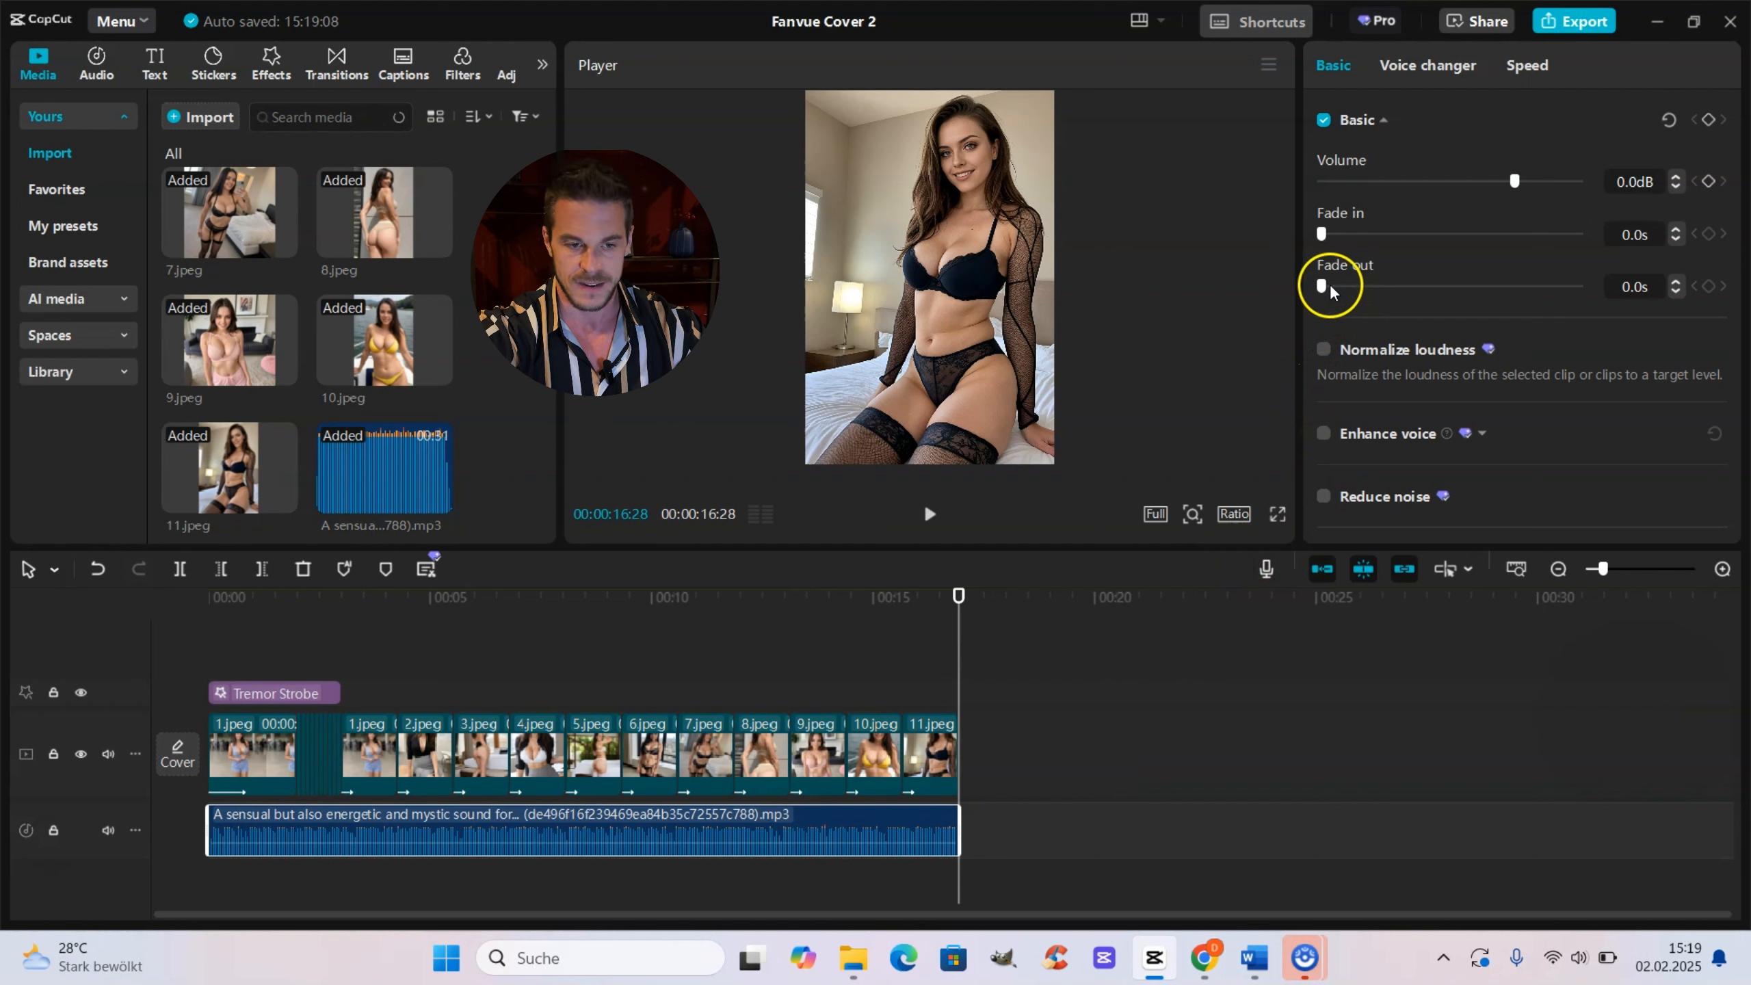
Step: Set the music track's fade out to 5.9s
drag(1323, 286, 1469, 291)
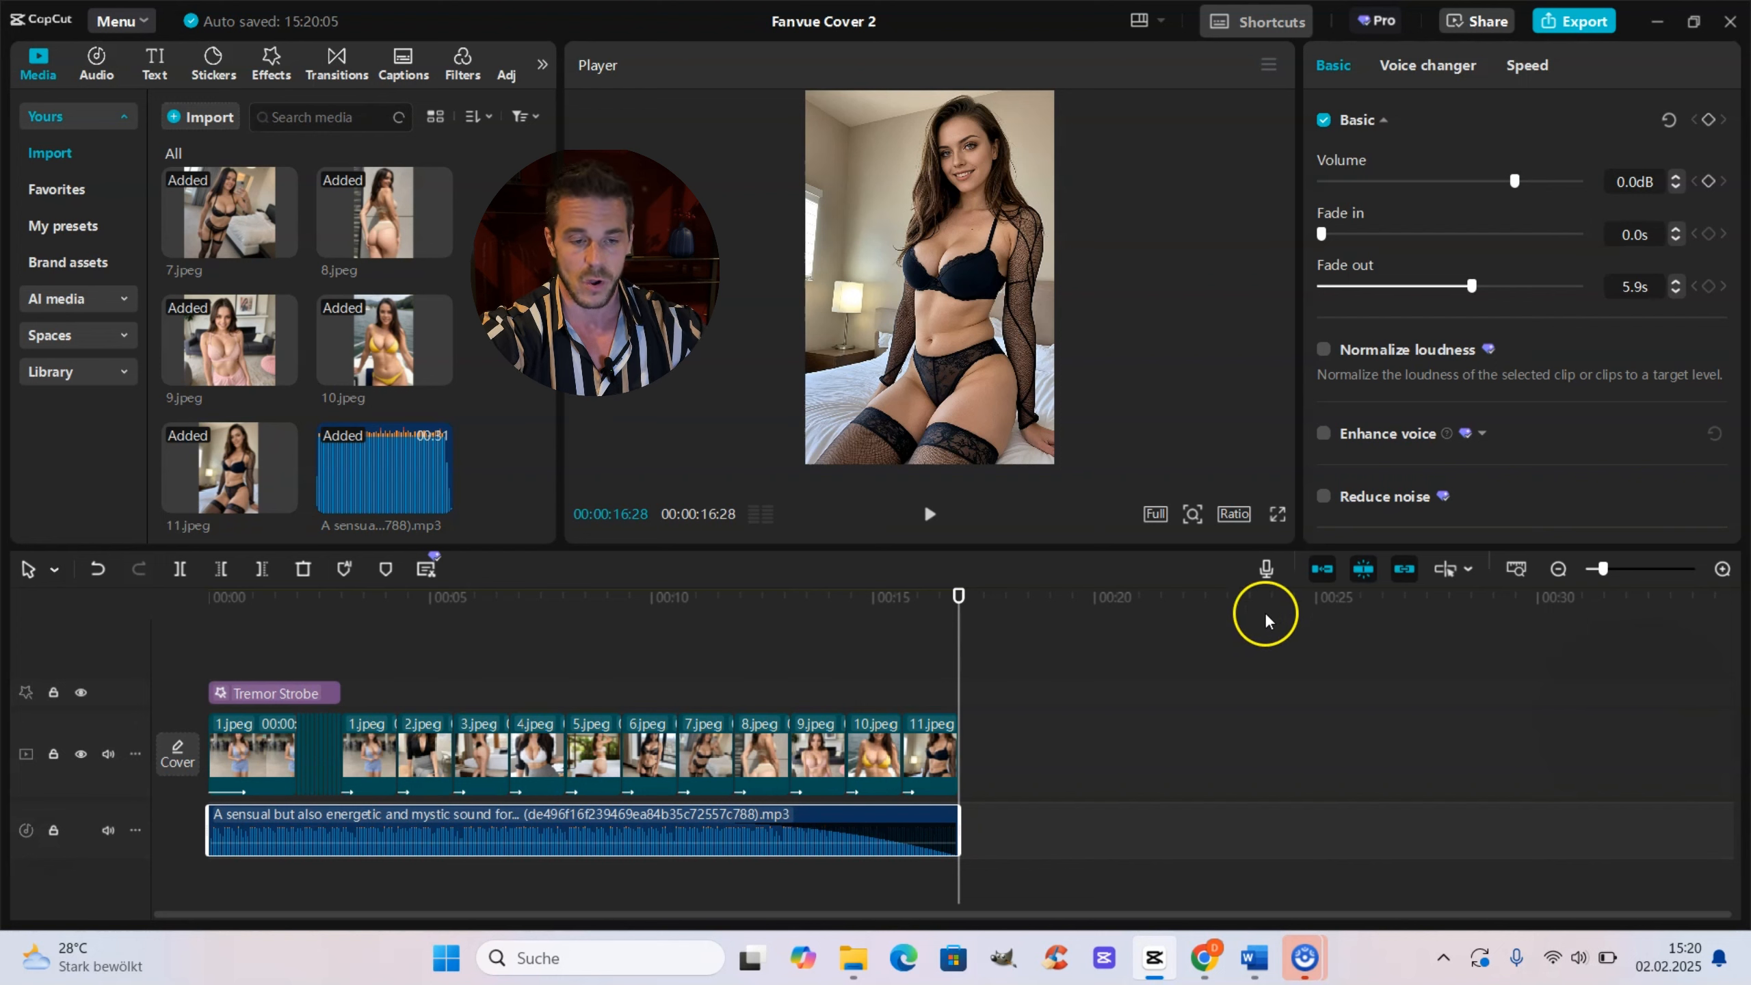
drag(1514, 182, 1514, 182)
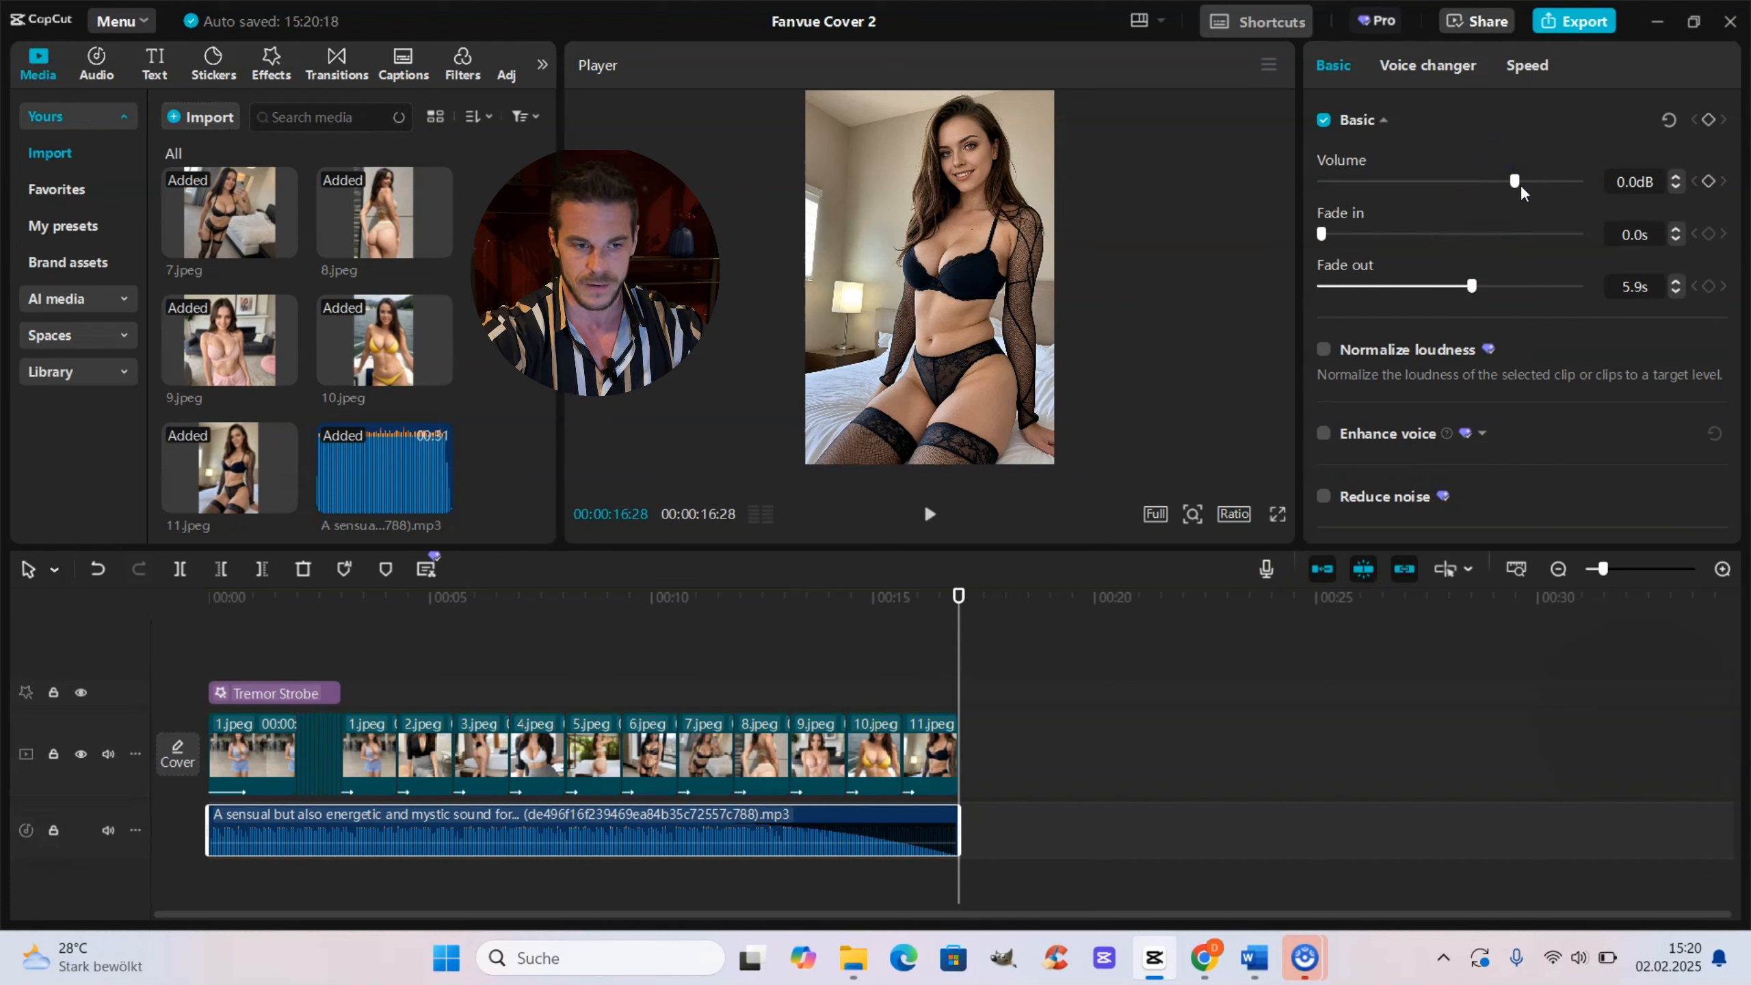